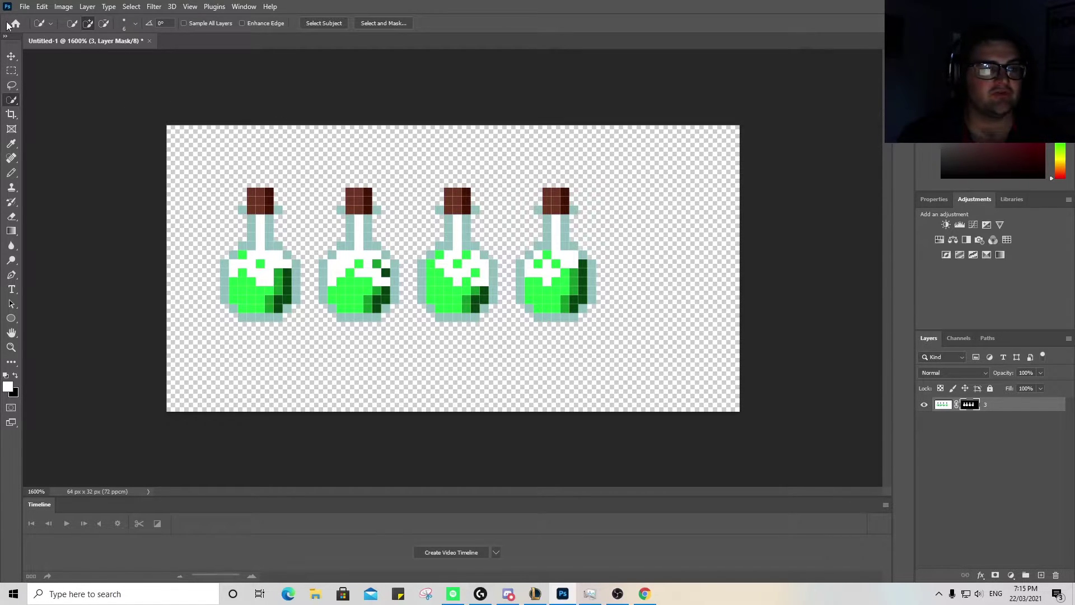
- Open the File menu to start a new document
{"action": "left_click", "coordinate": [24, 8]}
- Create Untitled-2, a 62 × 32 pixel document at 72 pixels per inch
{"action": "left_click", "coordinate": [34, 18]}
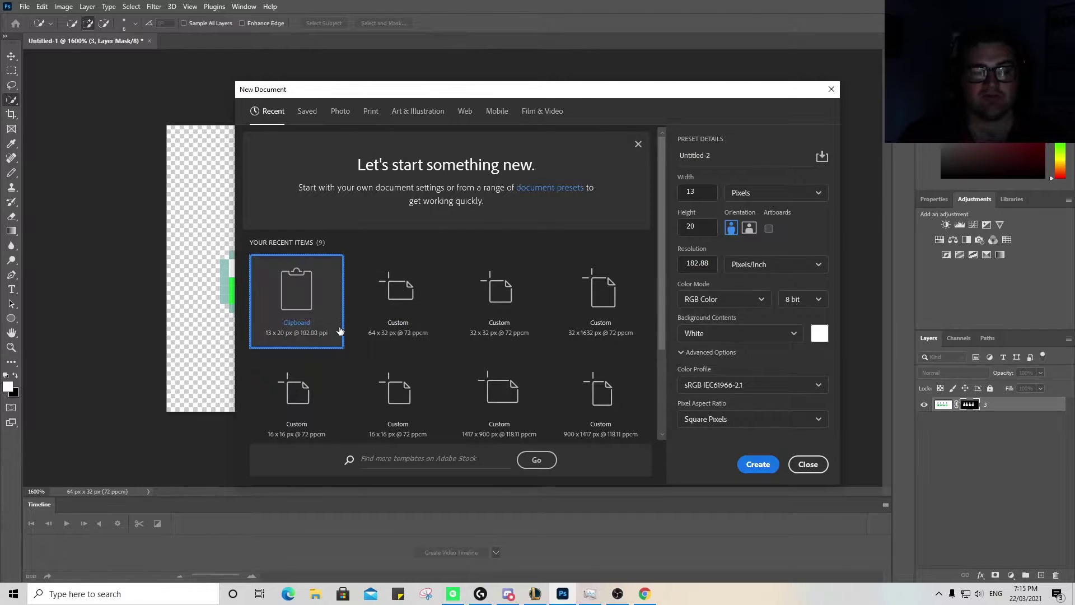
{"action": "double_click", "coordinate": [694, 192]}
{"action": "key", "text": "BackSpace"}
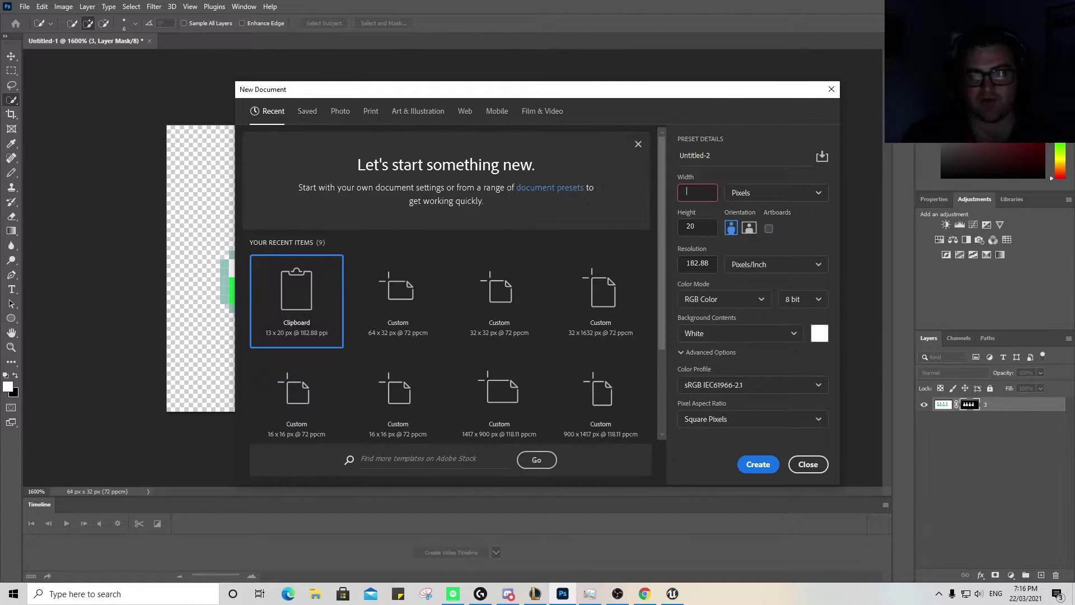
{"action": "type", "text": "62"}
{"action": "left_click", "coordinate": [705, 227]}
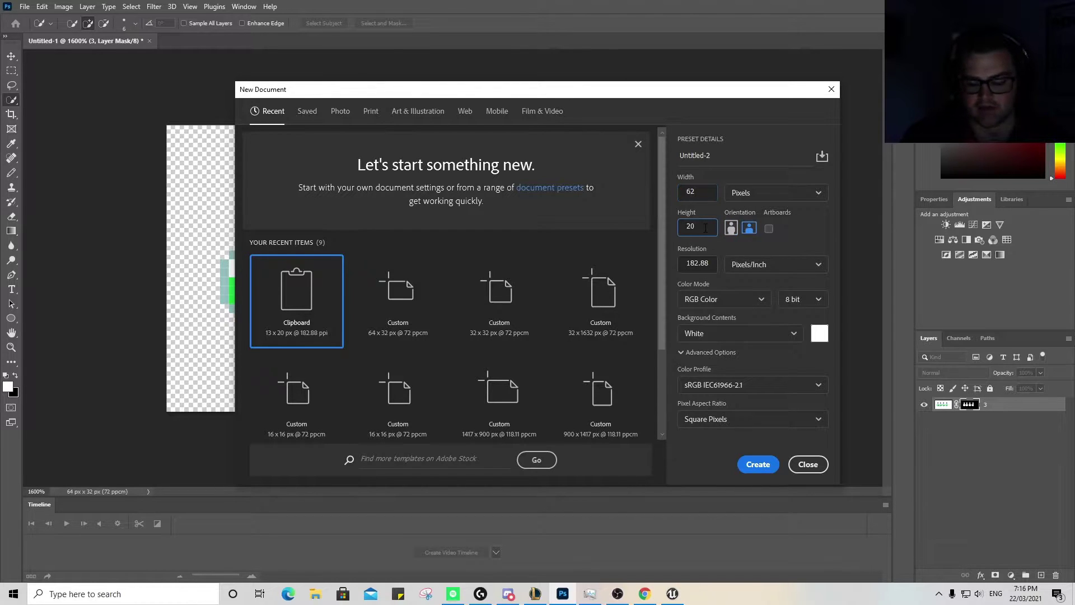
{"action": "type", "text": "32"}
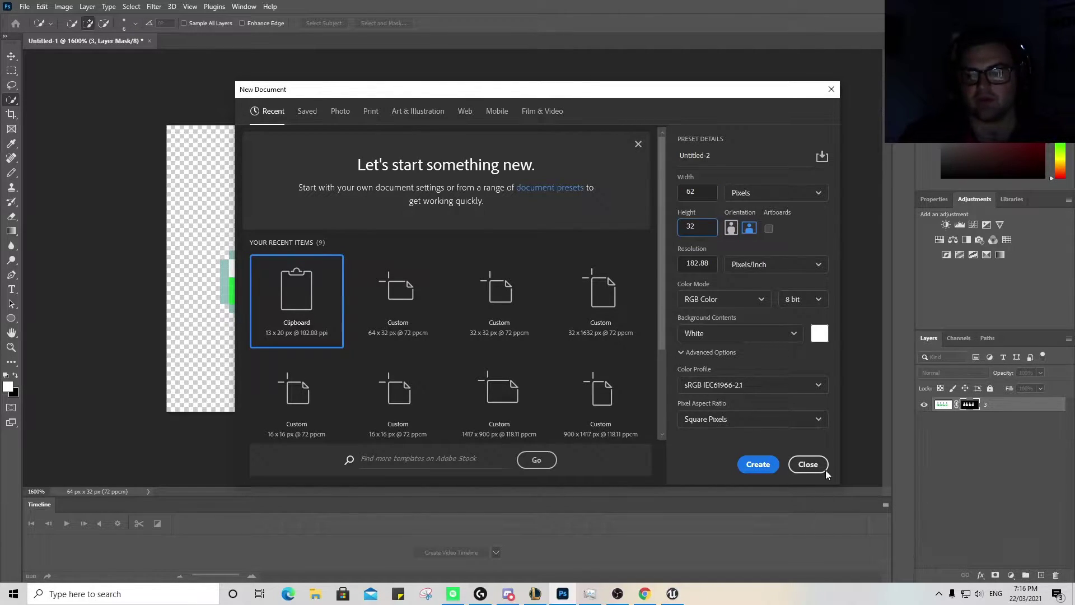
{"action": "key", "text": "Tab"}
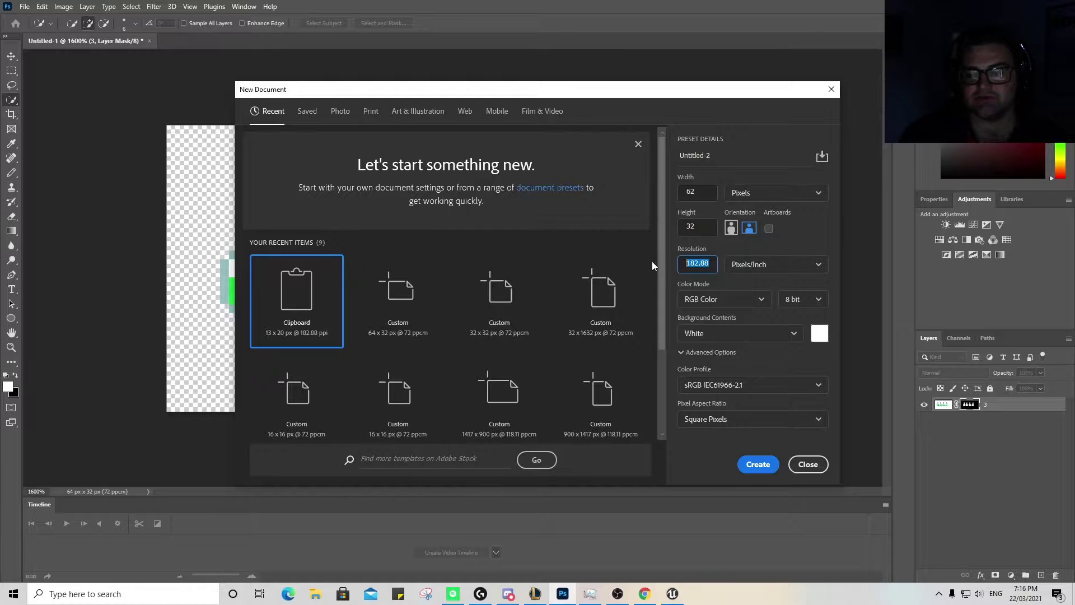
{"action": "type", "text": "72"}
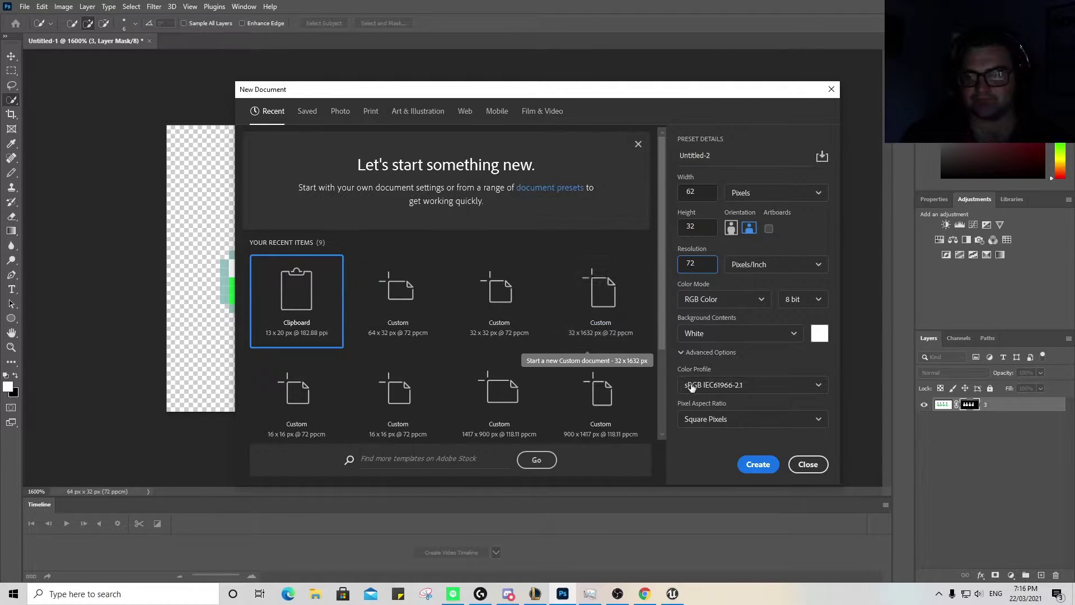
{"action": "left_click", "coordinate": [758, 465]}
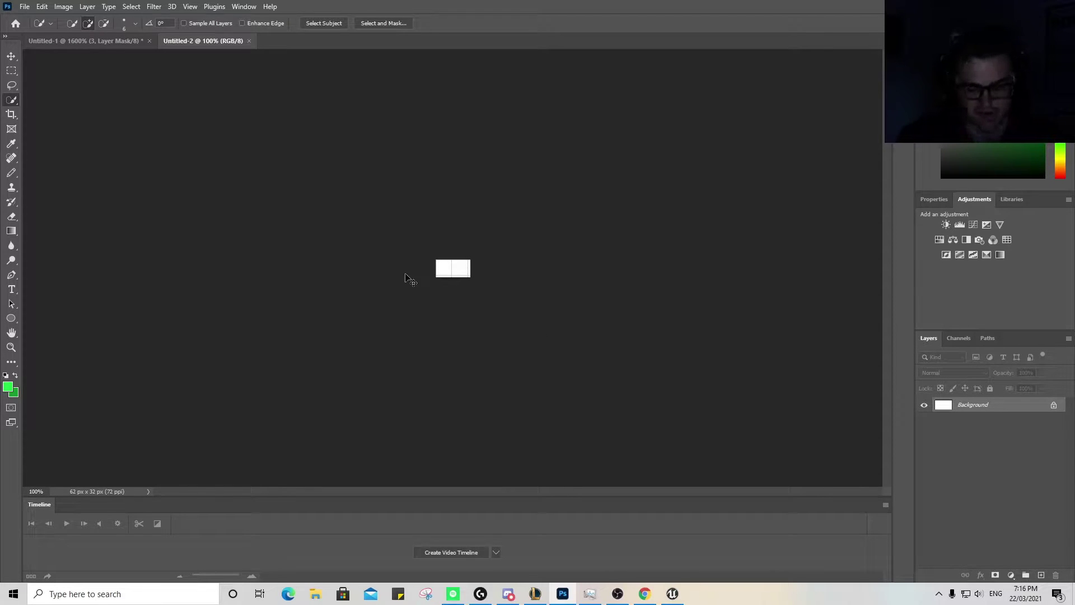
- Zoom the blank canvas to 1600% and bring up the Guides, Grid & Slices preferences
{"action": "key", "text": "ctrl+plus"}
{"action": "key", "text": "ctrl+plus"}
{"action": "key", "text": "ctrl+plus"}
{"action": "key", "text": "ctrl+plus"}
{"action": "key", "text": "ctrl+plus"}
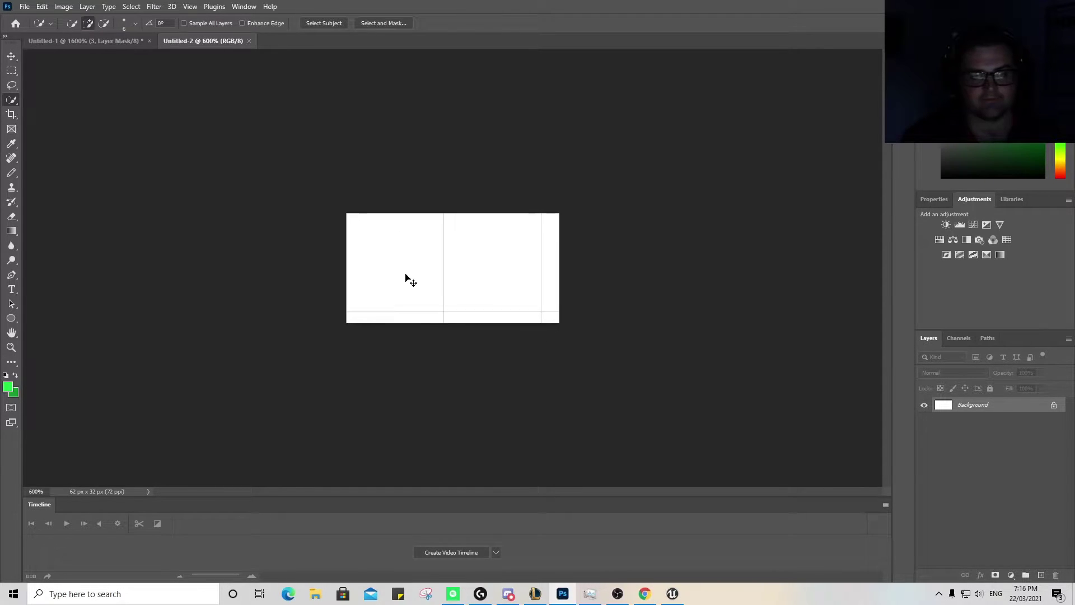
{"action": "key", "text": "ctrl+plus"}
{"action": "key", "text": "ctrl+plus"}
{"action": "key", "text": "ctrl+plus"}
{"action": "key", "text": "ctrl+plus"}
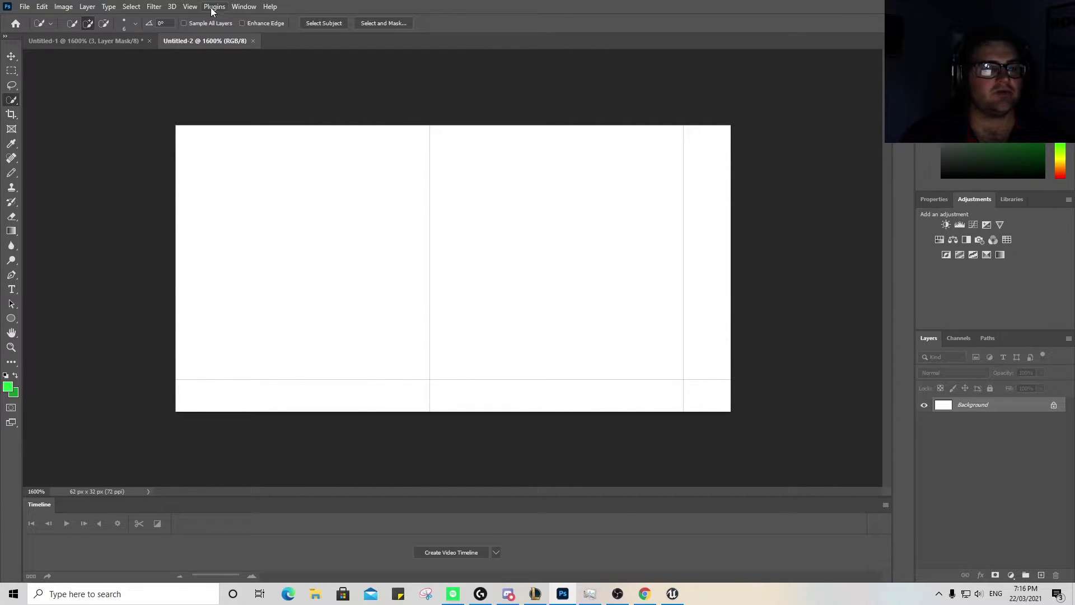
{"action": "left_click", "coordinate": [190, 7]}
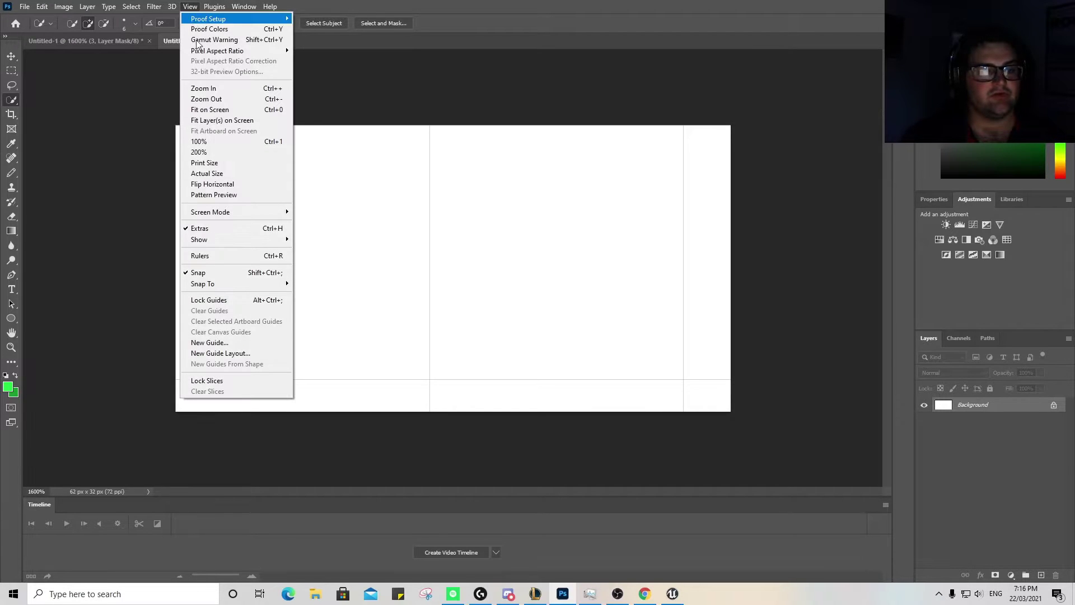
{"action": "mouse_move", "coordinate": [228, 243]}
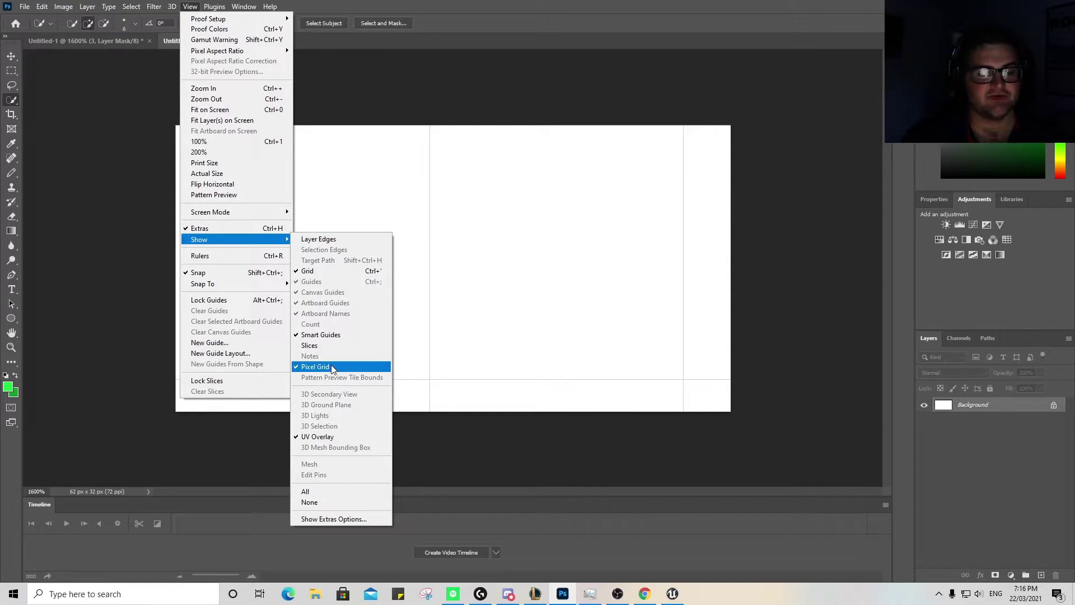
{"action": "mouse_move", "coordinate": [42, 6]}
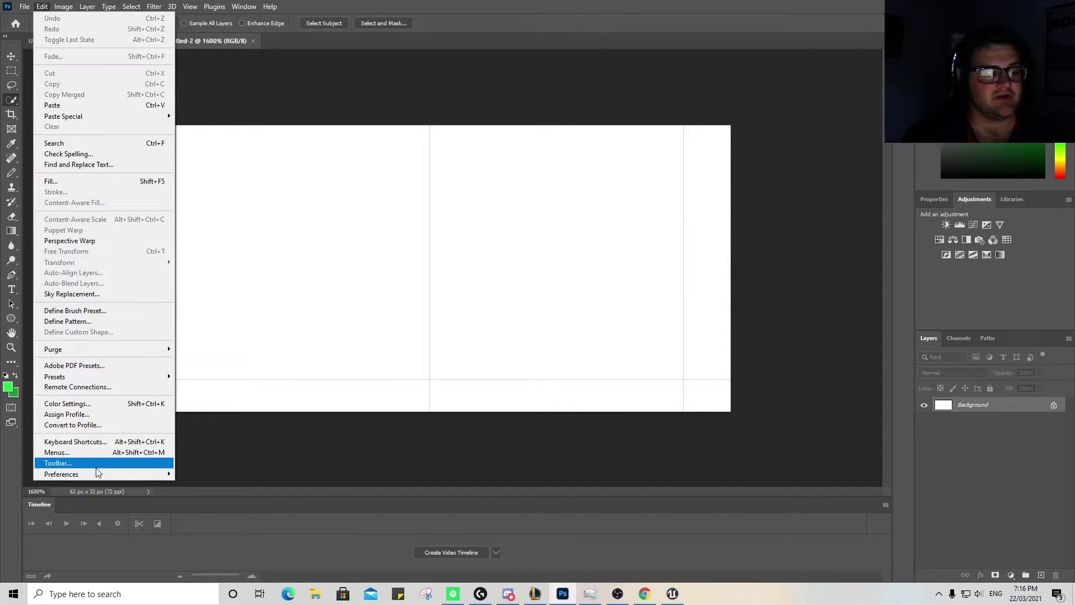
{"action": "mouse_move", "coordinate": [95, 474]}
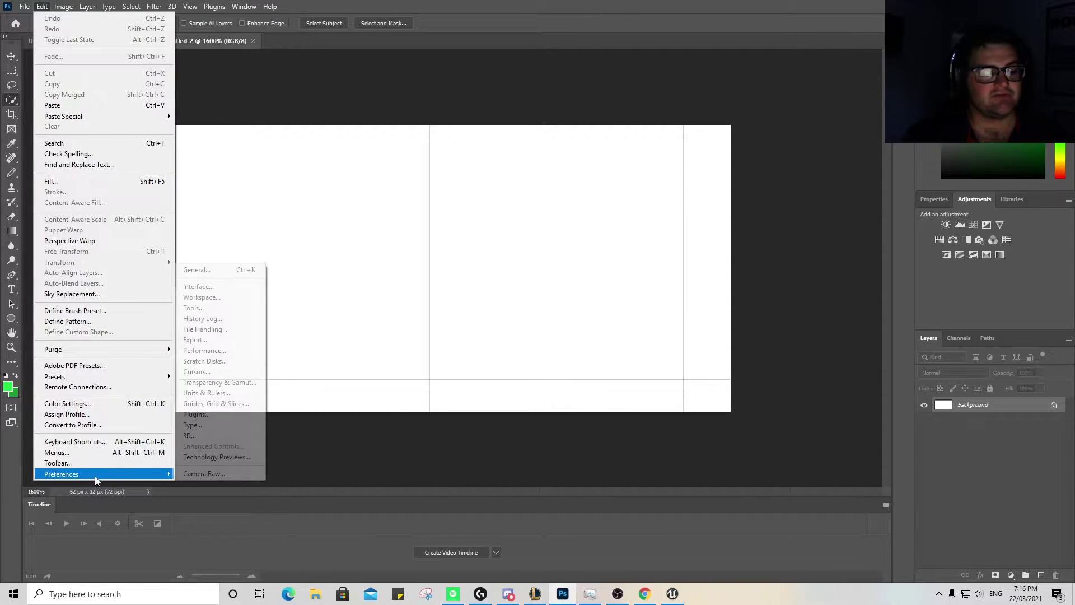
{"action": "left_click", "coordinate": [216, 404]}
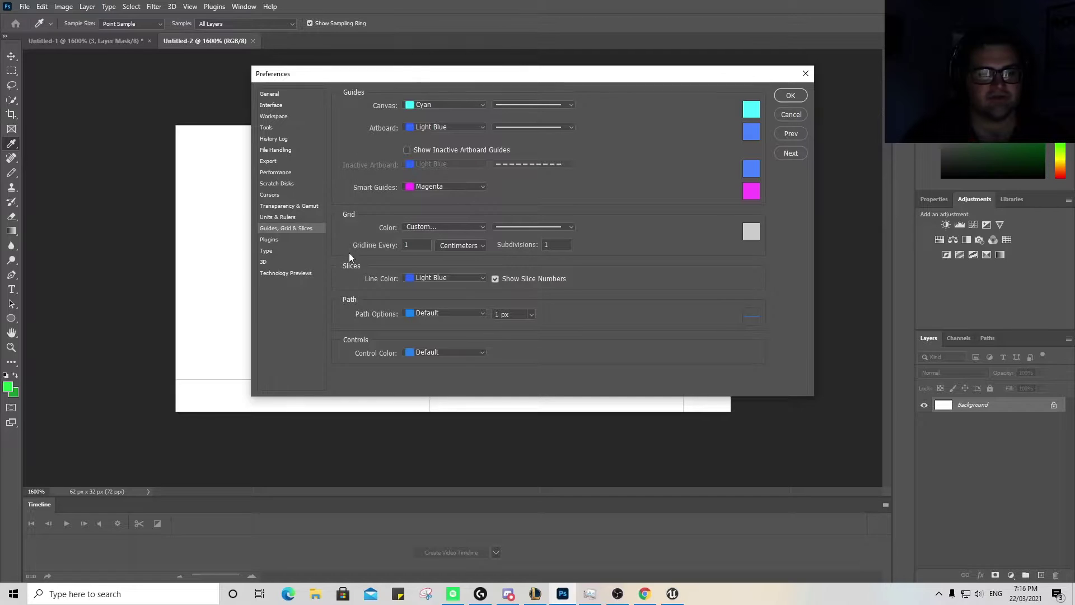
- Set a gridline every 1 pixel and keep Nearest Neighbor image interpolation
{"action": "left_click", "coordinate": [461, 245]}
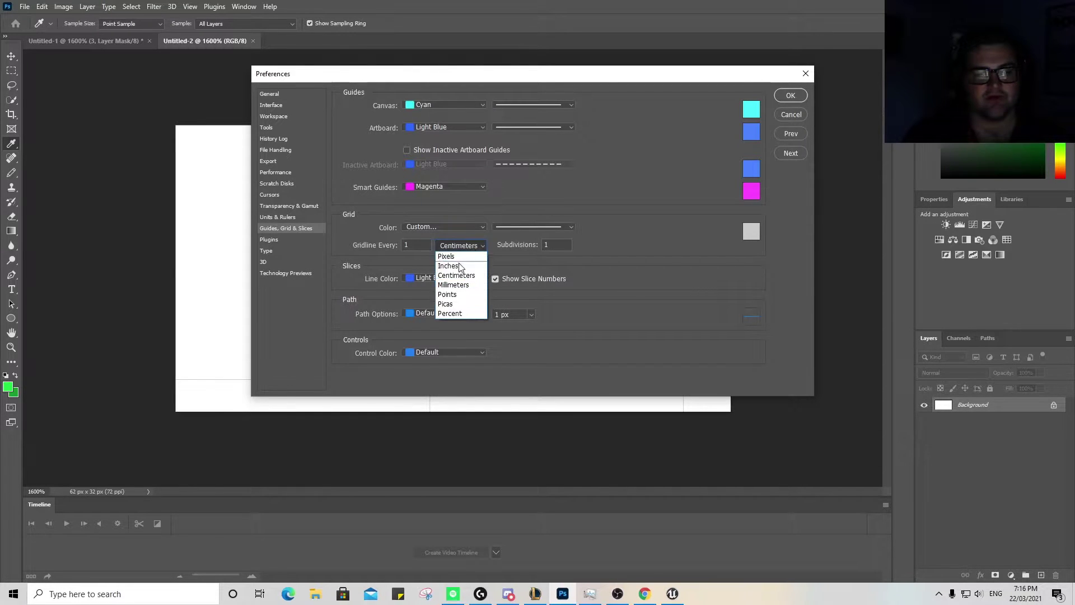
{"action": "left_click", "coordinate": [450, 245]}
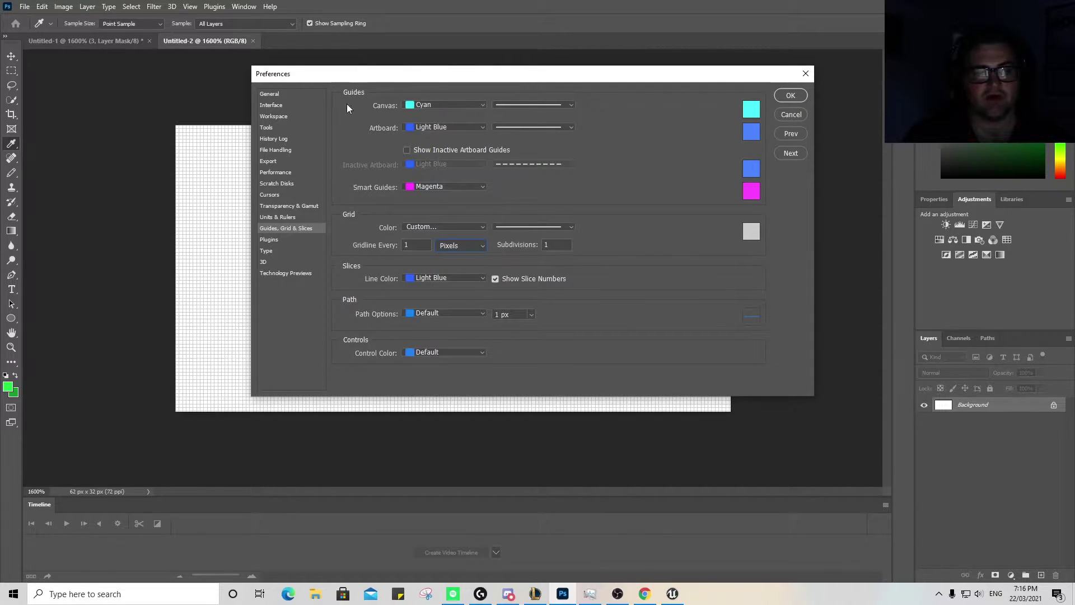
{"action": "left_click", "coordinate": [283, 96]}
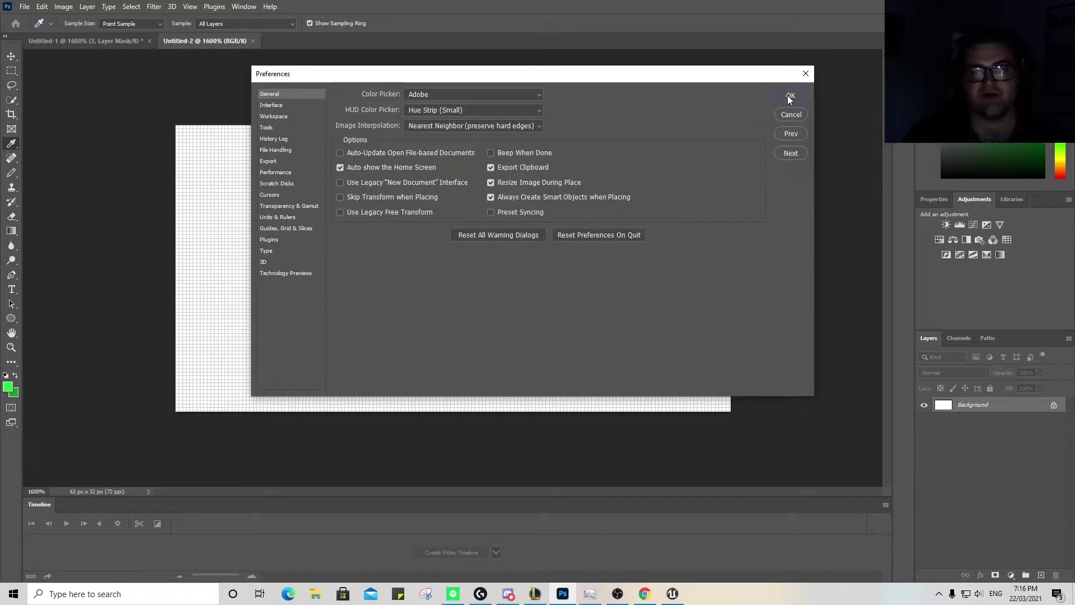
{"action": "left_click", "coordinate": [478, 130]}
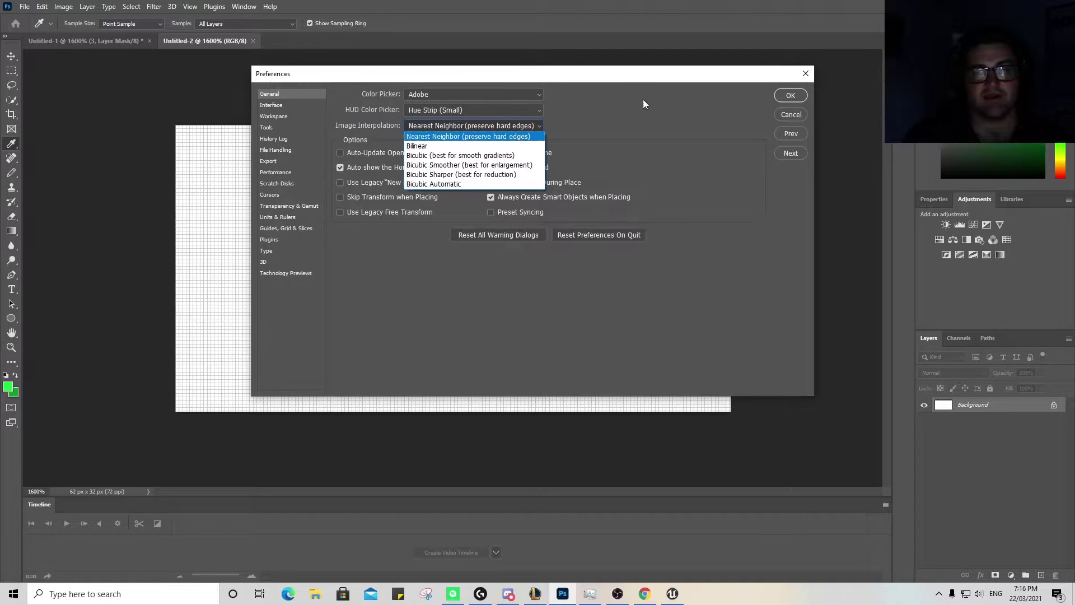
{"action": "left_click", "coordinate": [790, 96]}
{"action": "left_click", "coordinate": [790, 96]}
- Hide the canvas grid, deselect the canvas, and switch to the Pencil tool
{"action": "key", "text": "w"}
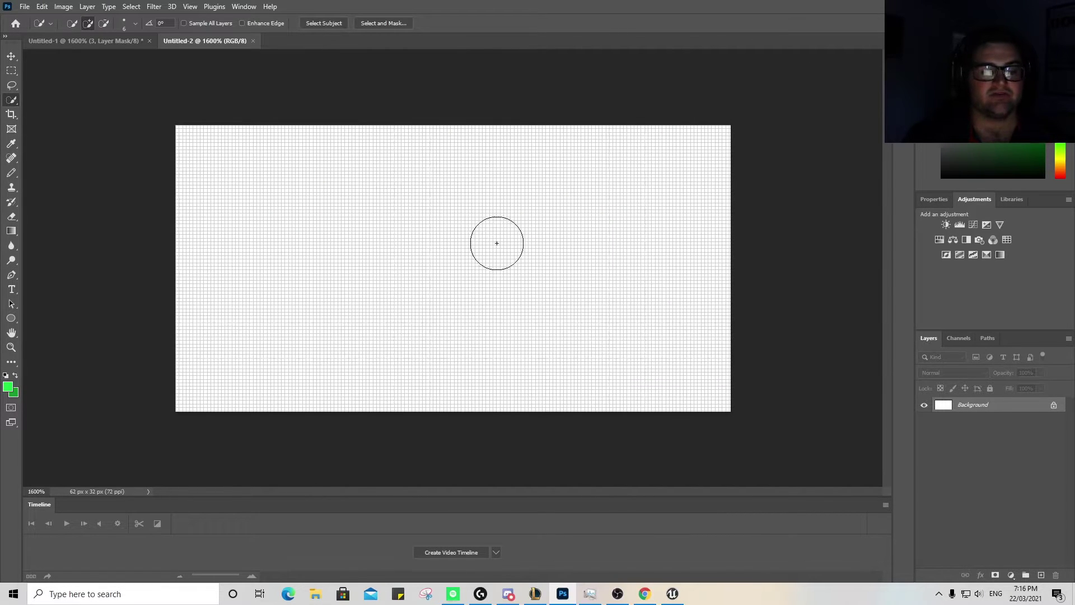
{"action": "left_click", "coordinate": [444, 232]}
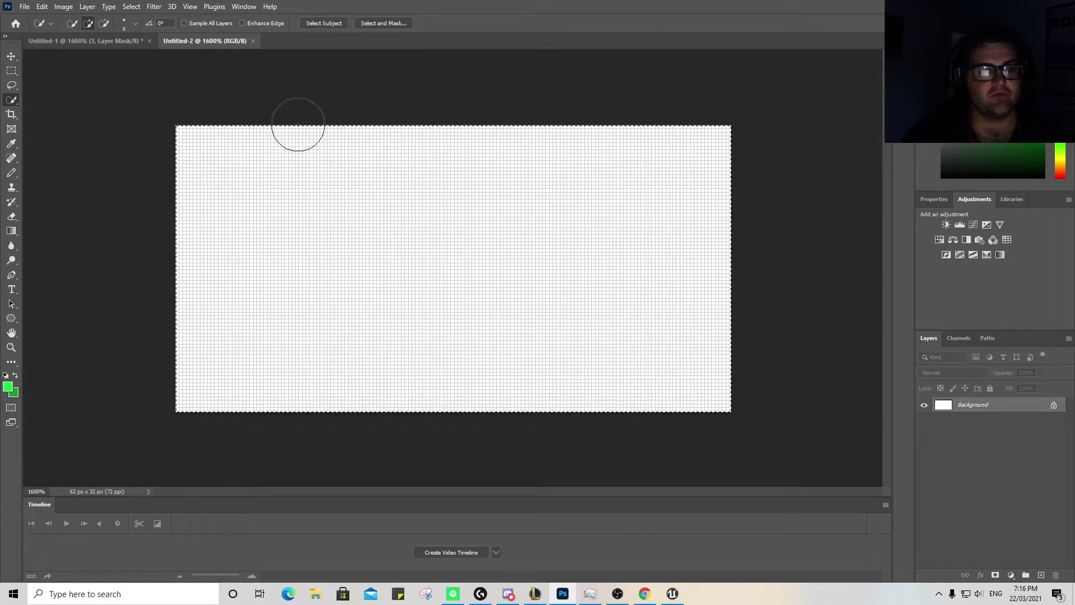
{"action": "left_click", "coordinate": [190, 6]}
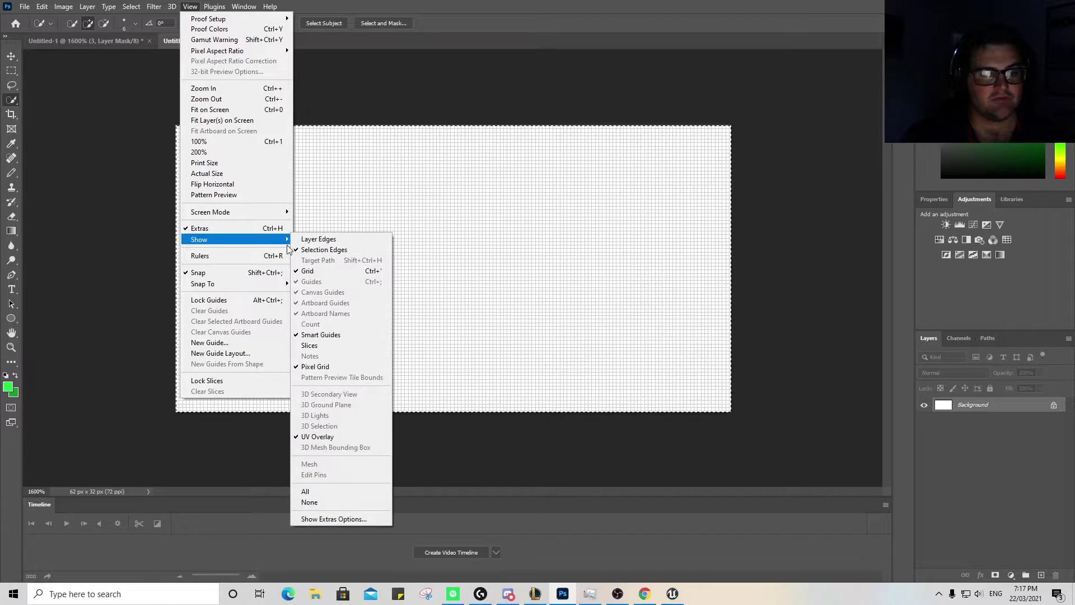
{"action": "left_click", "coordinate": [314, 271]}
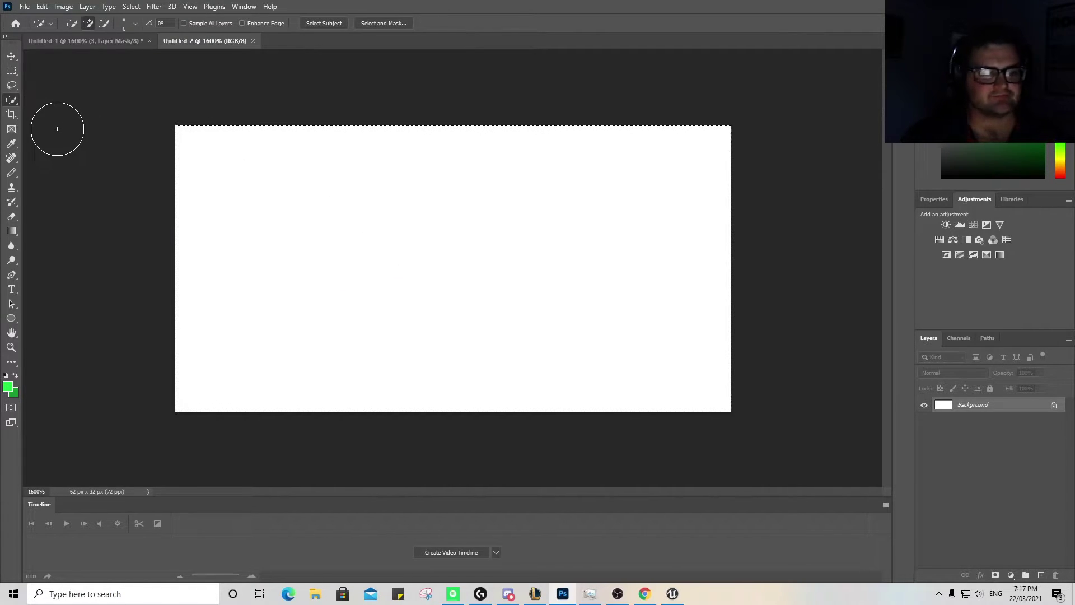
{"action": "key", "text": "ctrl+d"}
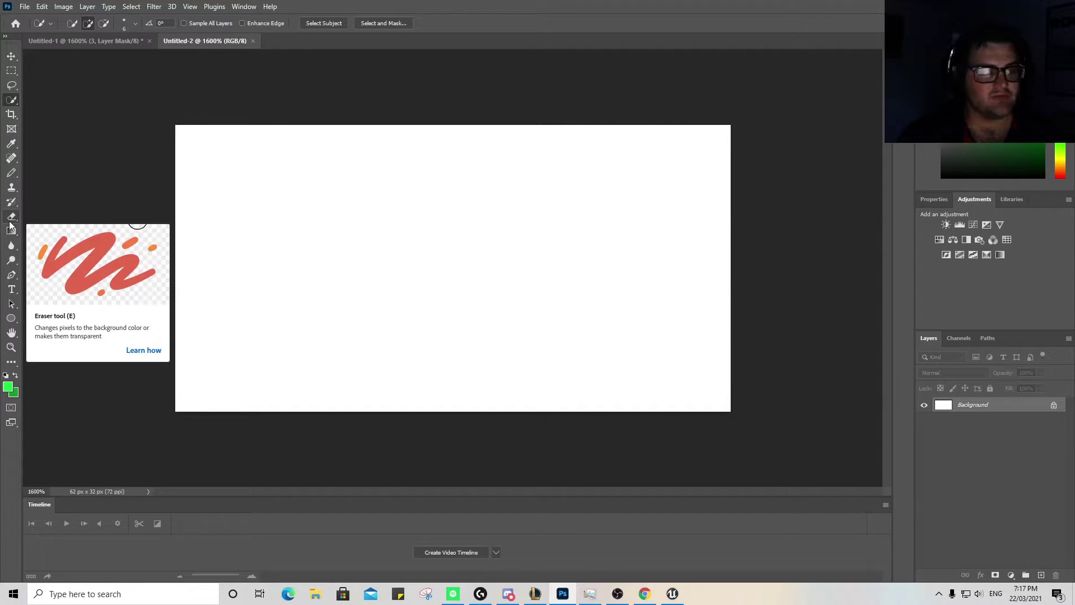
{"action": "left_click", "coordinate": [12, 173]}
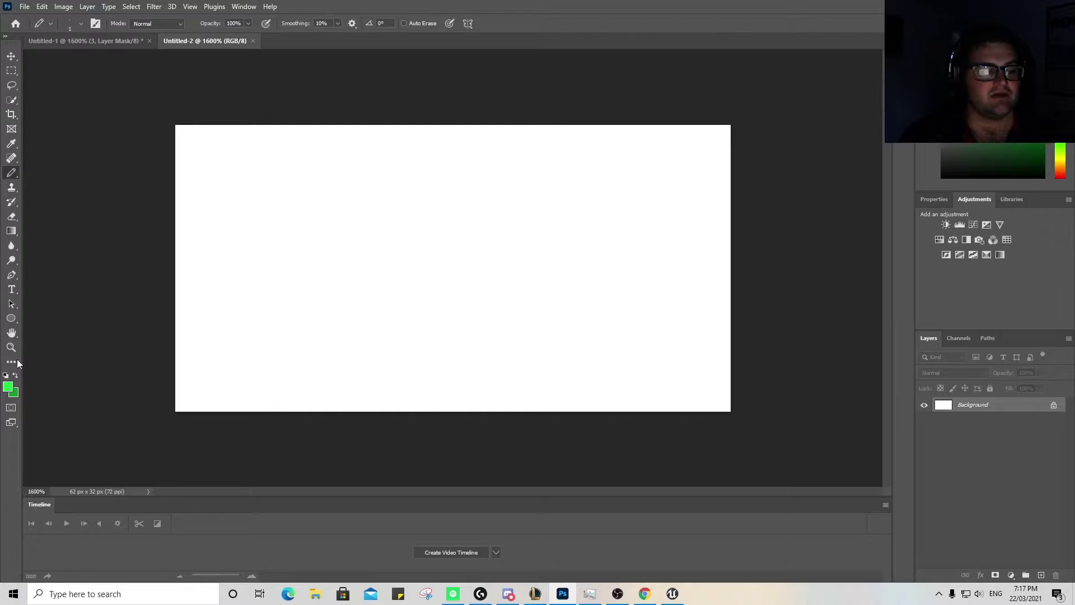
- Set the drawing colour to a pale cyan-green
{"action": "left_click", "coordinate": [9, 387]}
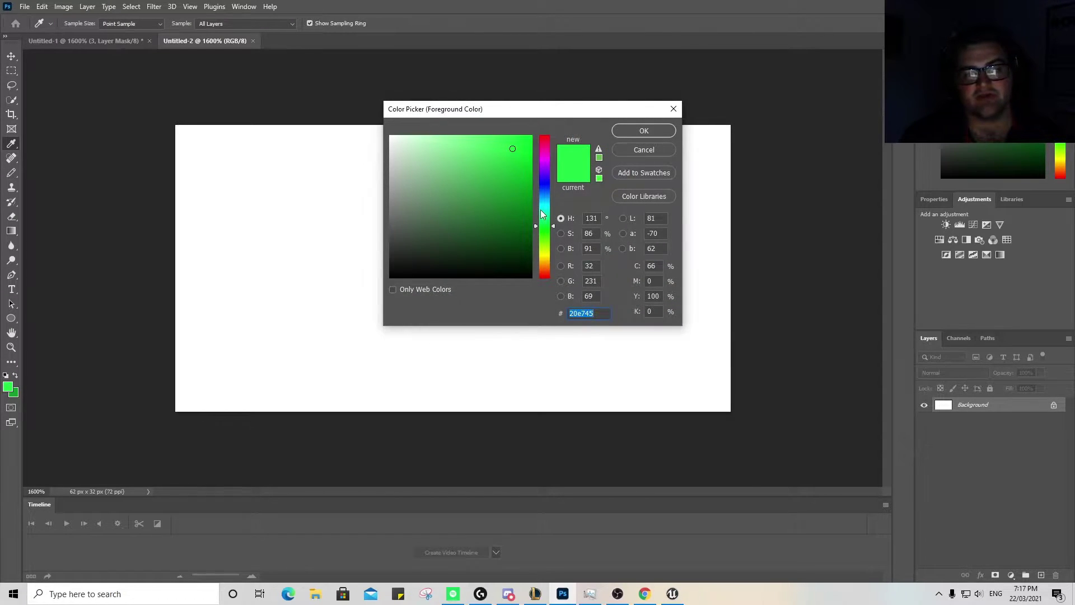
{"action": "left_click", "coordinate": [541, 210]}
{"action": "left_click", "coordinate": [459, 150]}
{"action": "mouse_move", "coordinate": [450, 150]}
{"action": "left_mouse_down"}
{"action": "mouse_move", "coordinate": [437, 141]}
{"action": "mouse_move", "coordinate": [454, 157]}
{"action": "left_mouse_up"}
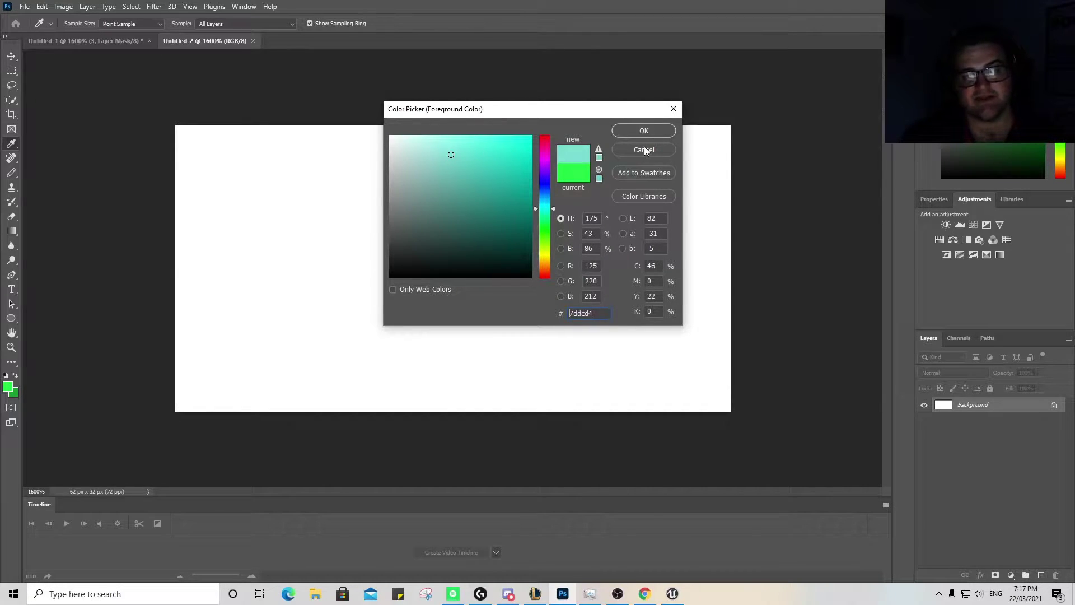
{"action": "left_click", "coordinate": [634, 133]}
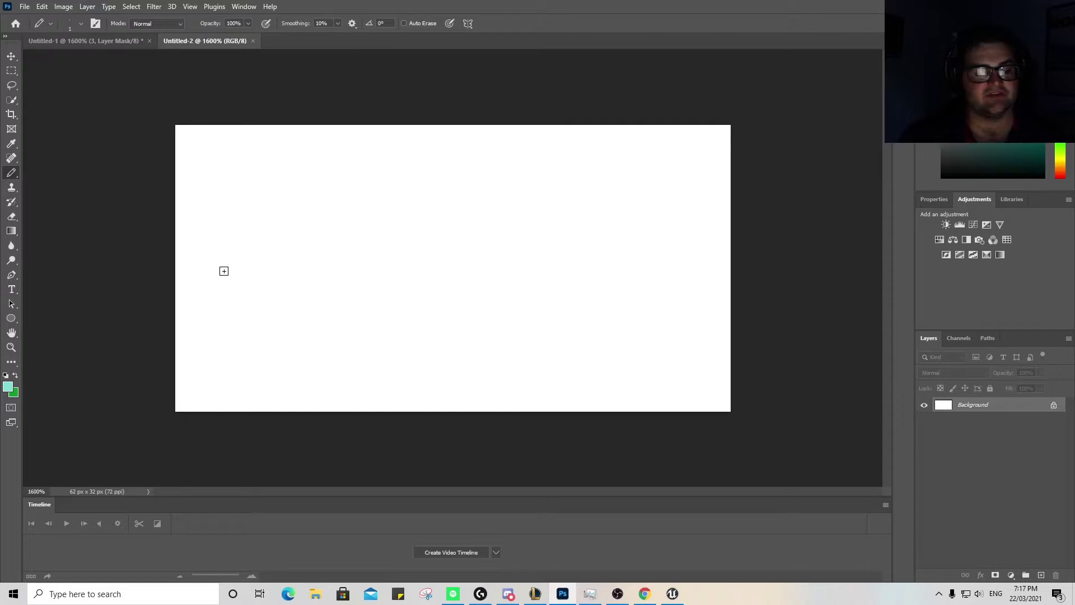
- Draw the round flask outline, a two-pixel neck and the lip pixels in cyan
{"action": "mouse_move", "coordinate": [224, 271]}
{"action": "left_mouse_down"}
{"action": "mouse_move", "coordinate": [224, 300]}
{"action": "mouse_move", "coordinate": [228, 287]}
{"action": "left_mouse_up"}
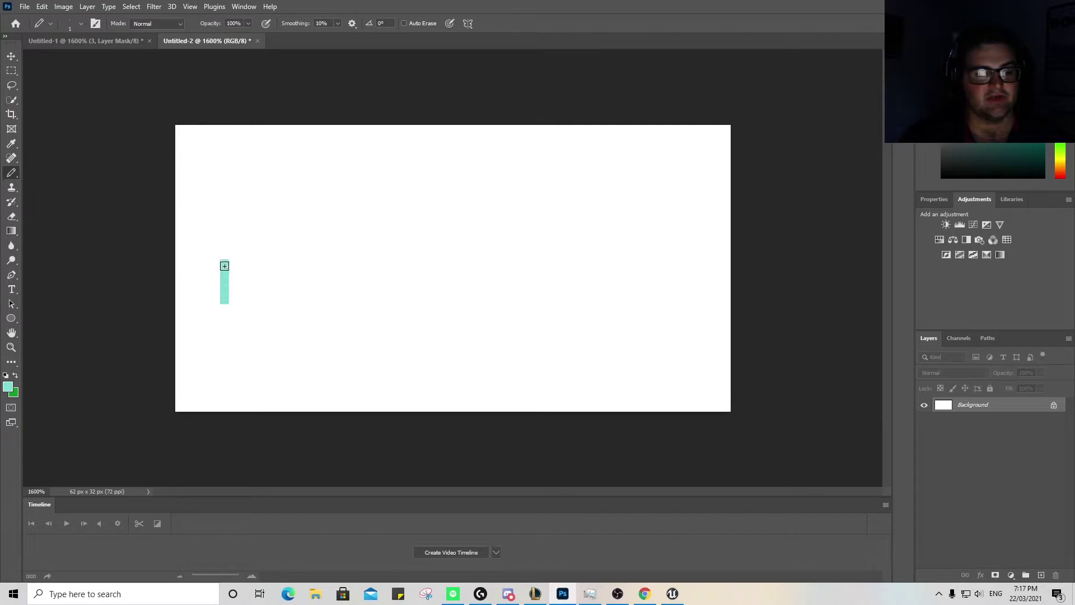
{"action": "left_click", "coordinate": [233, 310]}
{"action": "mouse_move", "coordinate": [241, 318]}
{"action": "left_mouse_down"}
{"action": "mouse_move", "coordinate": [278, 320]}
{"action": "mouse_move", "coordinate": [296, 300]}
{"action": "mouse_move", "coordinate": [296, 261]}
{"action": "left_mouse_up"}
{"action": "left_click", "coordinate": [287, 308]}
{"action": "left_click", "coordinate": [232, 254]}
{"action": "mouse_move", "coordinate": [247, 247]}
{"action": "left_mouse_down"}
{"action": "mouse_move", "coordinate": [278, 245]}
{"action": "mouse_move", "coordinate": [292, 259]}
{"action": "left_mouse_up"}
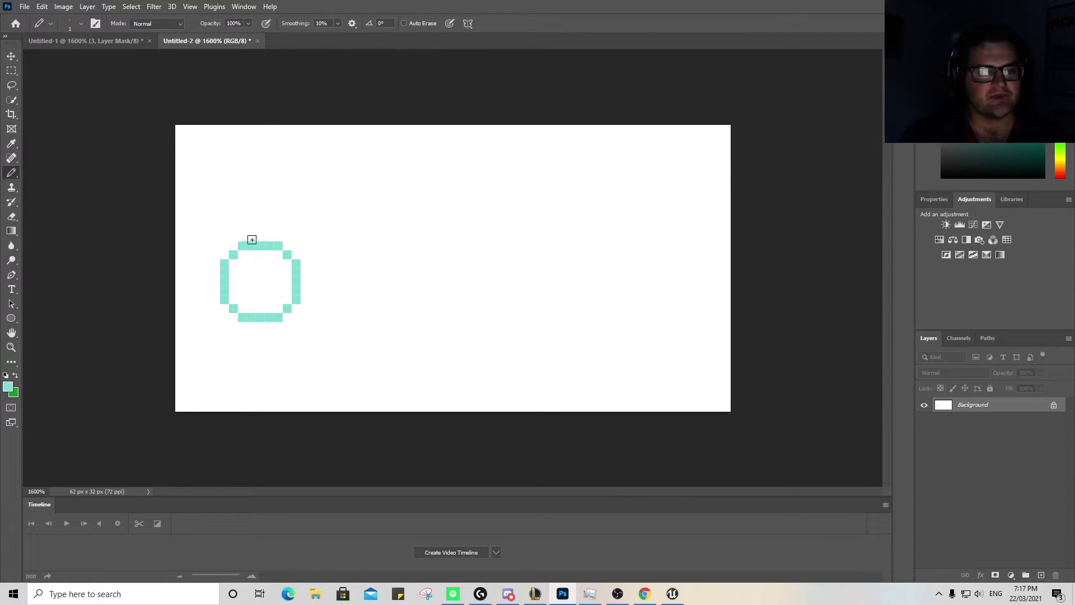
{"action": "mouse_move", "coordinate": [250, 239]}
{"action": "left_mouse_down"}
{"action": "mouse_move", "coordinate": [252, 221]}
{"action": "mouse_move", "coordinate": [270, 217]}
{"action": "left_mouse_up"}
{"action": "left_click", "coordinate": [243, 208]}
{"action": "left_click", "coordinate": [279, 210]}
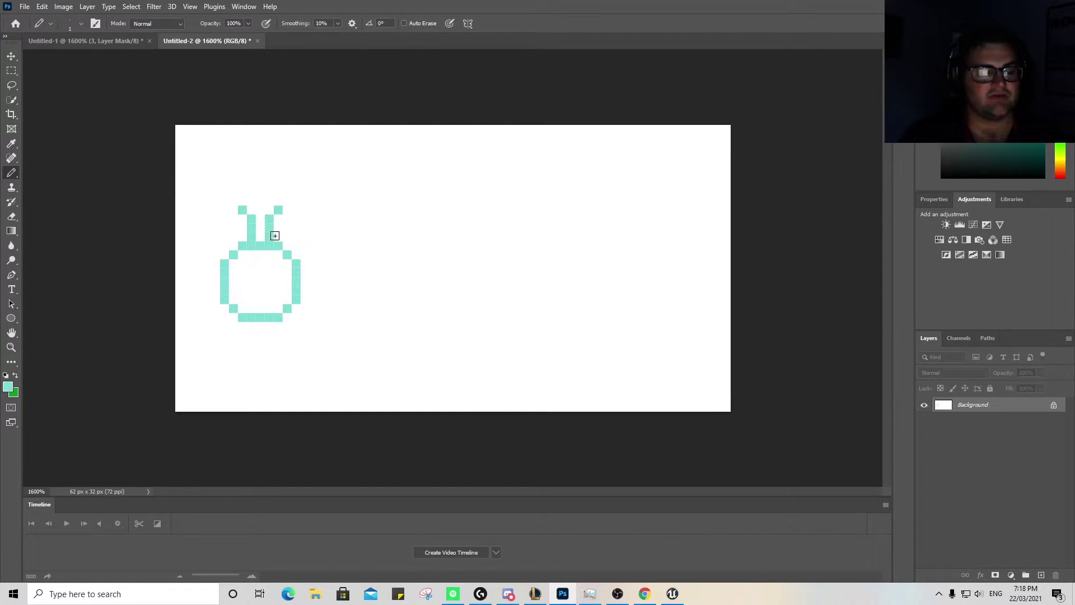
- Set the drawing colour to white and return to the Pencil
{"action": "left_click", "coordinate": [8, 388]}
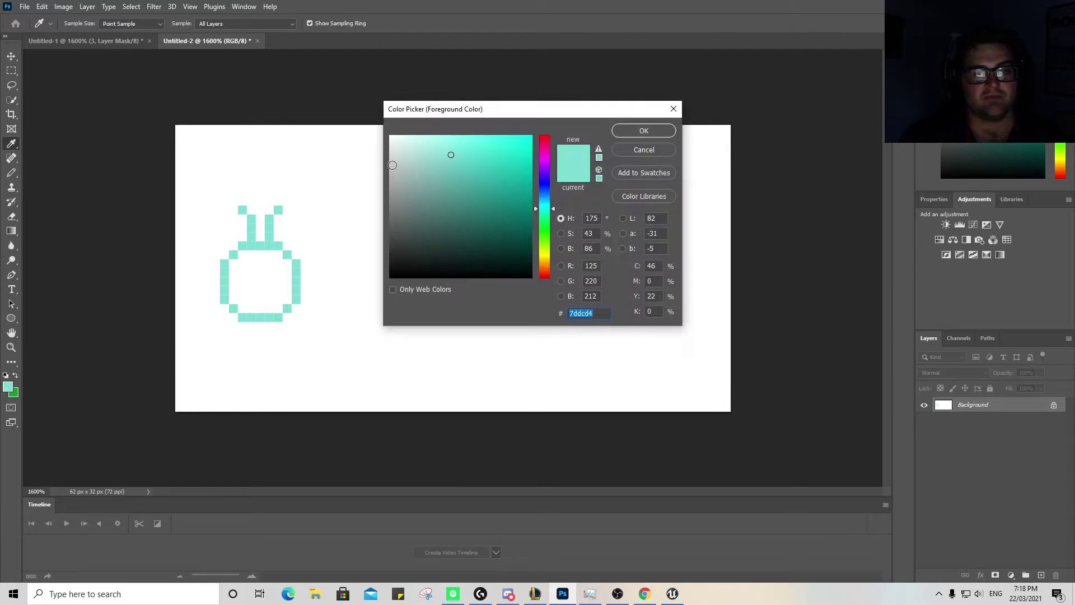
{"action": "left_click_drag", "start_coordinate": [396, 139], "coordinate": [379, 131]}
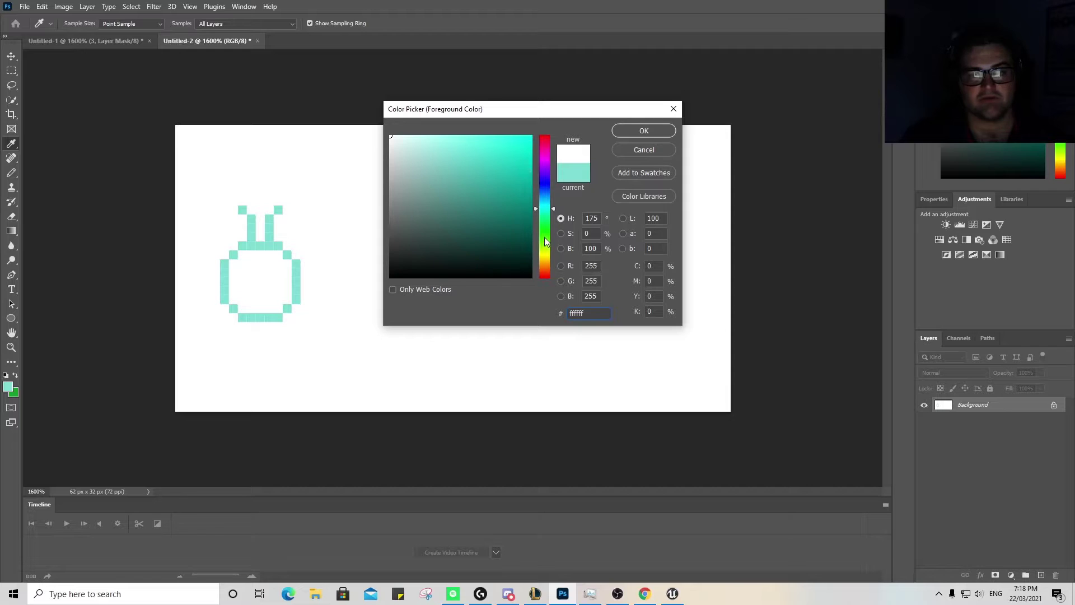
{"action": "left_click_drag", "start_coordinate": [544, 238], "coordinate": [544, 247]}
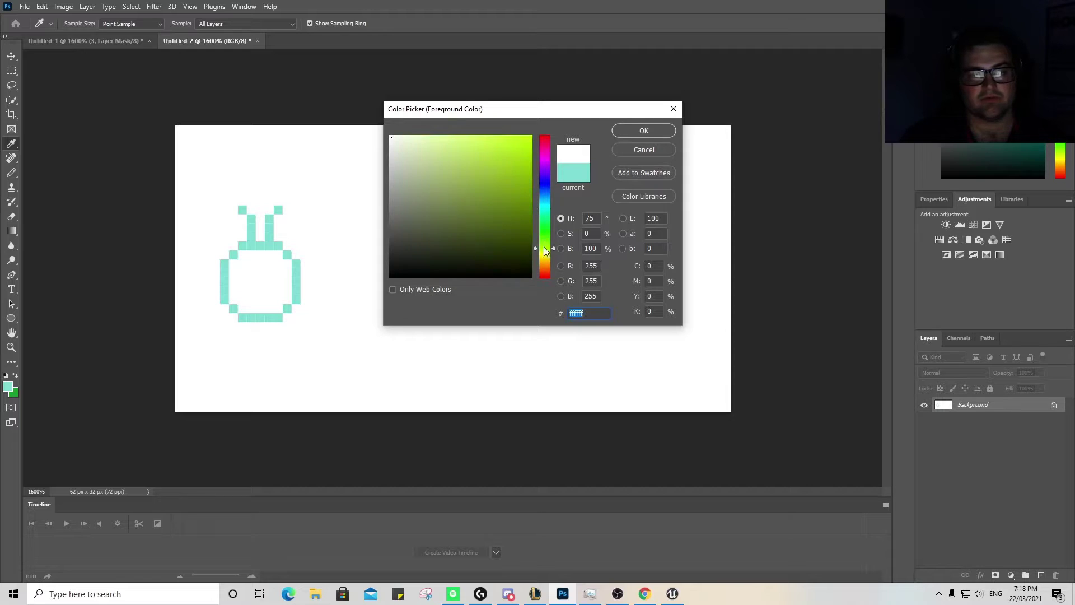
{"action": "left_click", "coordinate": [645, 130]}
{"action": "key", "text": "b"}
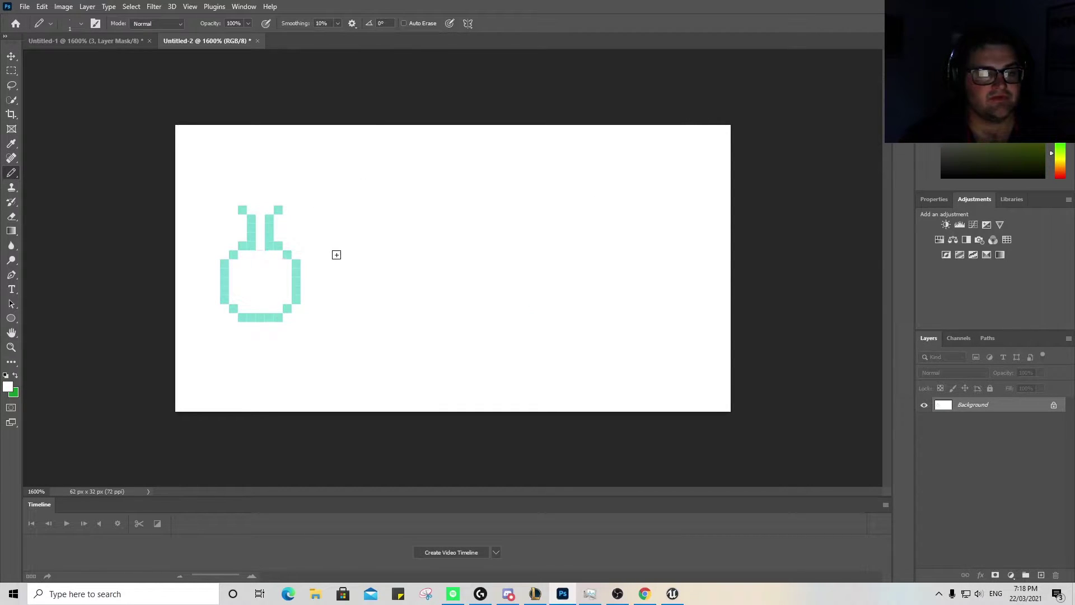
- Pick a dark brown and draw the cork on top of the bottle's neck
{"action": "left_click", "coordinate": [8, 387]}
{"action": "left_click", "coordinate": [546, 264]}
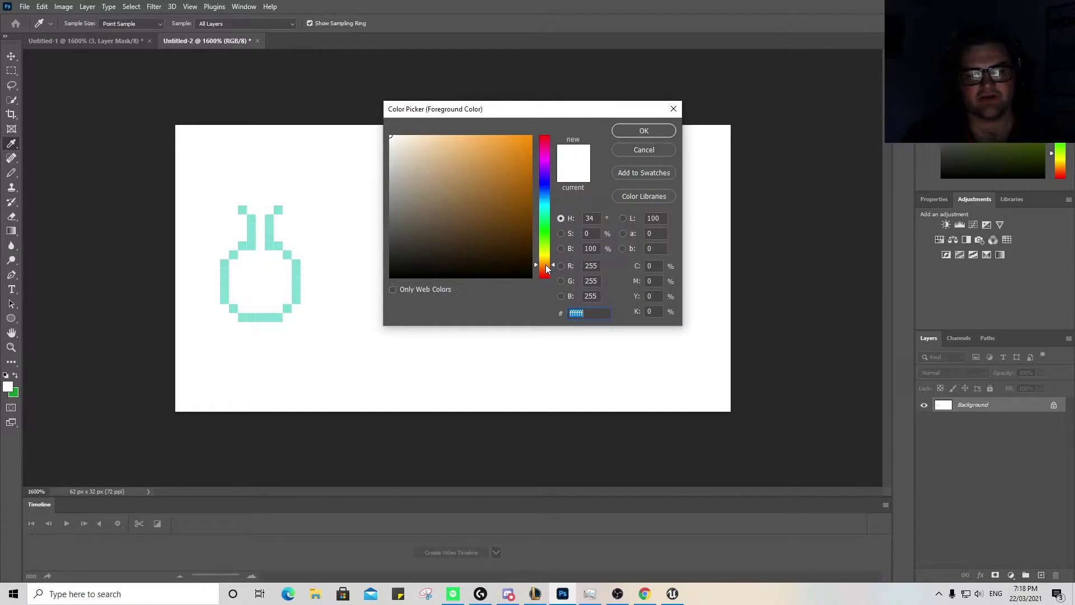
{"action": "left_click_drag", "start_coordinate": [521, 219], "coordinate": [524, 242]}
{"action": "left_click", "coordinate": [526, 232]}
{"action": "left_click", "coordinate": [626, 130]}
{"action": "key", "text": "b"}
{"action": "mouse_move", "coordinate": [251, 210]}
{"action": "left_mouse_down"}
{"action": "mouse_move", "coordinate": [269, 210]}
{"action": "mouse_move", "coordinate": [253, 192]}
{"action": "mouse_move", "coordinate": [270, 192]}
{"action": "left_mouse_up"}
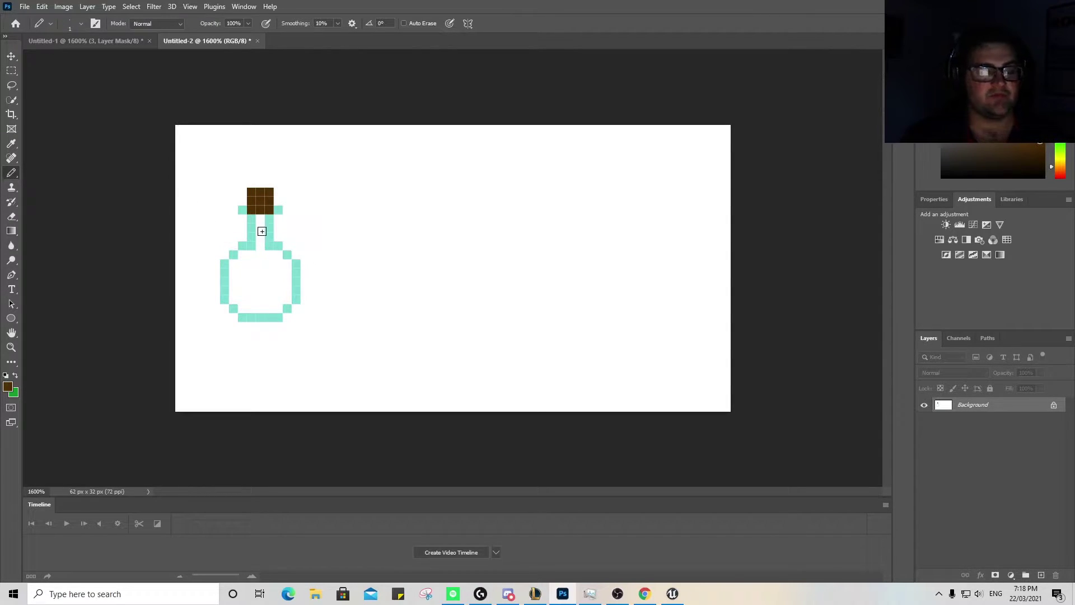
{"action": "left_click", "coordinate": [15, 375]}
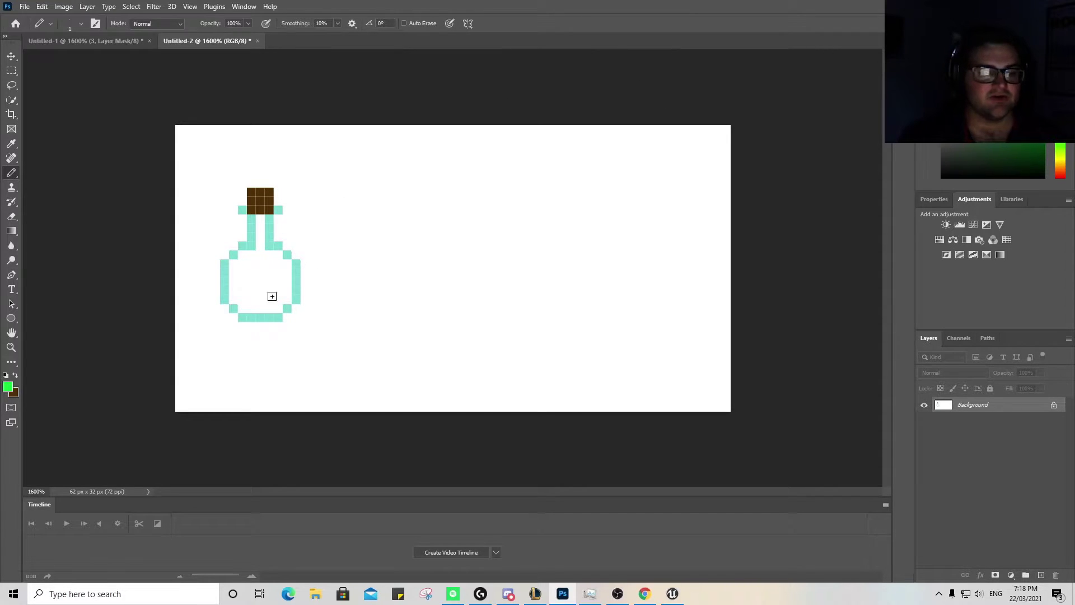
- Paint green liquid across the bottle's lower half and repaint the cork in lighter brown
{"action": "mouse_move", "coordinate": [235, 299]}
{"action": "left_mouse_down"}
{"action": "mouse_move", "coordinate": [285, 299]}
{"action": "mouse_move", "coordinate": [247, 309]}
{"action": "mouse_move", "coordinate": [278, 307]}
{"action": "mouse_move", "coordinate": [244, 310]}
{"action": "mouse_move", "coordinate": [232, 292]}
{"action": "mouse_move", "coordinate": [289, 289]}
{"action": "left_mouse_up"}
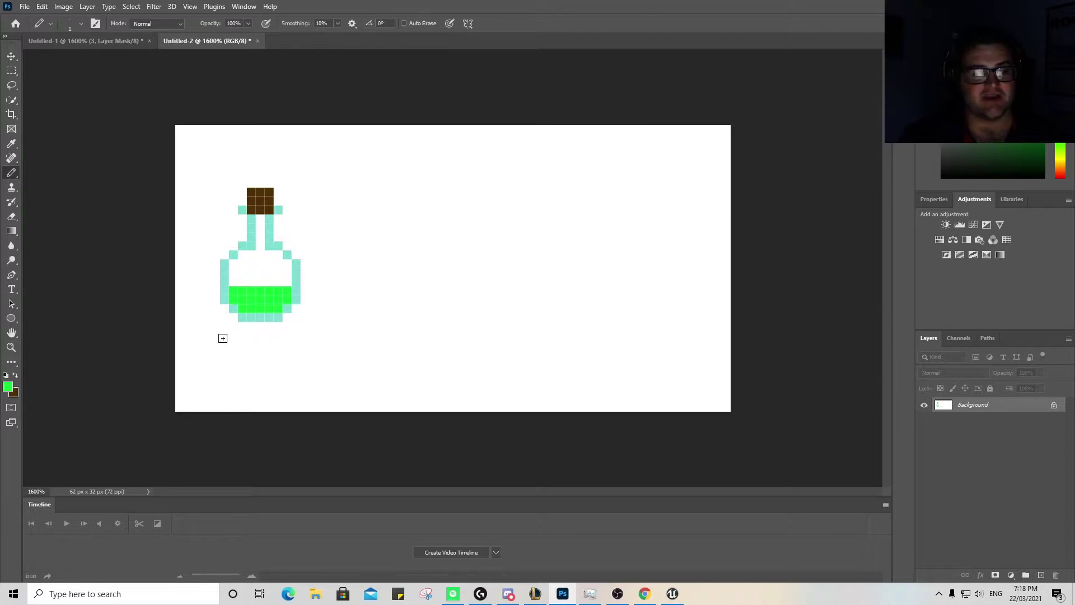
{"action": "left_click", "coordinate": [15, 376]}
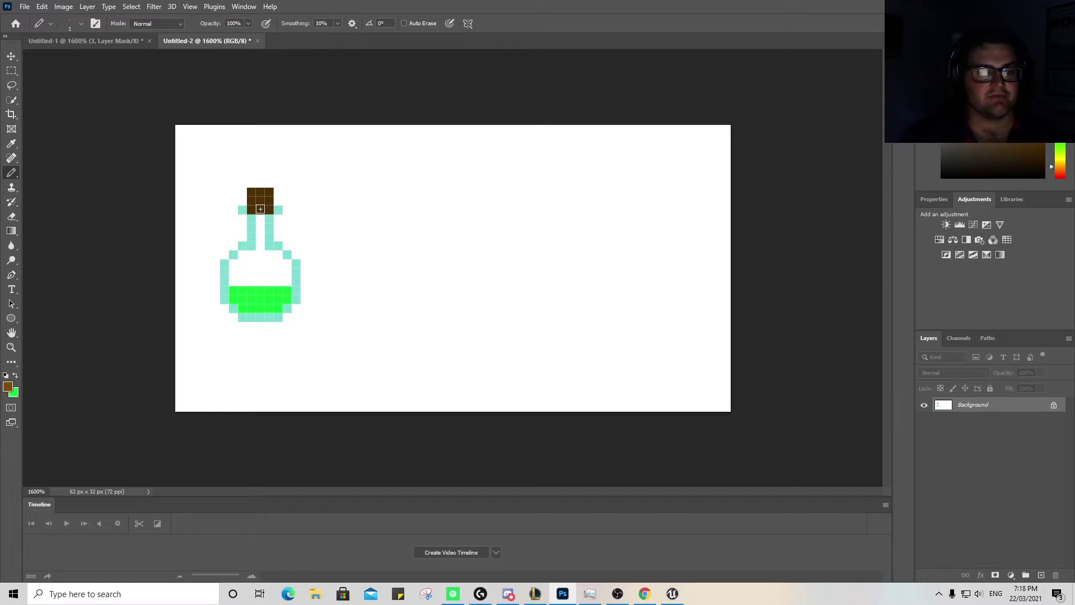
{"action": "left_click_drag", "start_coordinate": [261, 209], "coordinate": [261, 196]}
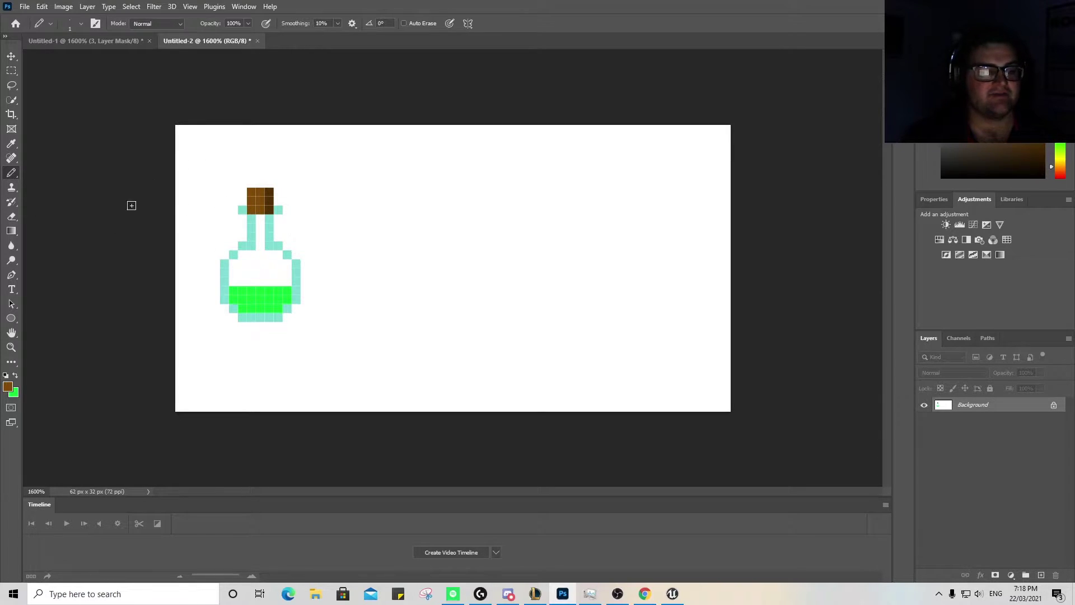
{"action": "mouse_move", "coordinate": [185, 175]}
{"action": "left_mouse_down"}
{"action": "mouse_move", "coordinate": [193, 199]}
{"action": "mouse_move", "coordinate": [171, 200]}
{"action": "mouse_move", "coordinate": [187, 170]}
{"action": "mouse_move", "coordinate": [199, 193]}
{"action": "mouse_move", "coordinate": [189, 219]}
{"action": "left_mouse_up"}
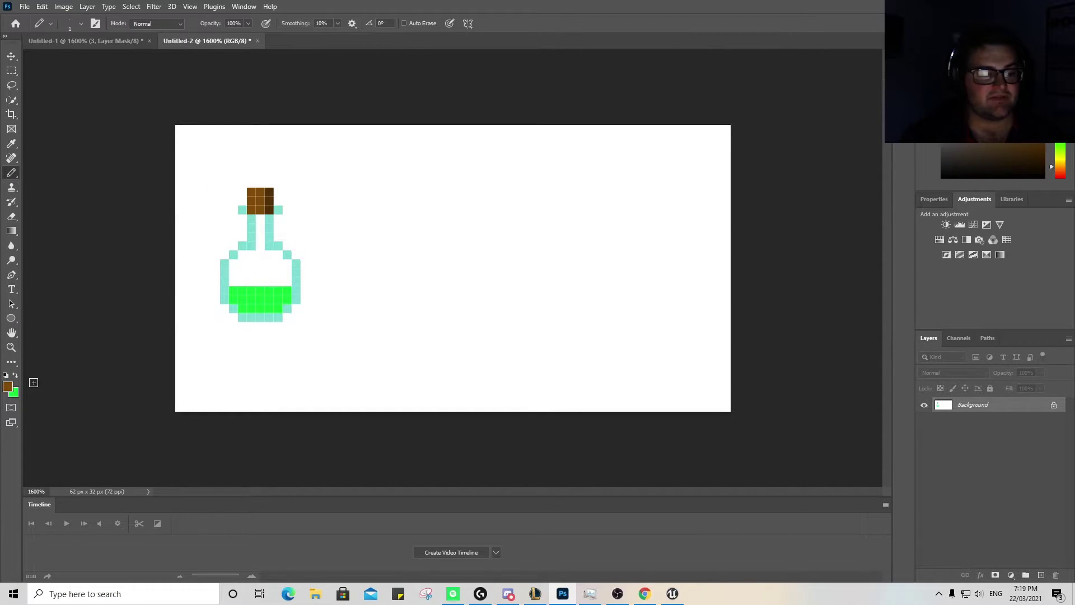
- Add dark-green shading pixels and fill the liquid's lower-left with bright green
{"action": "left_click", "coordinate": [16, 375]}
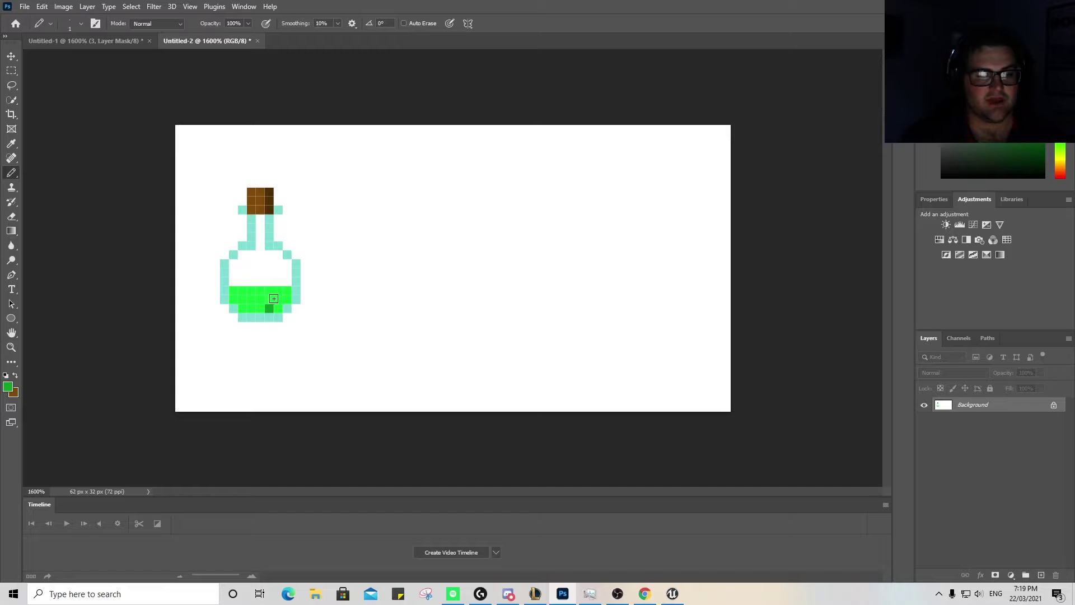
{"action": "left_click_drag", "start_coordinate": [274, 300], "coordinate": [277, 290]}
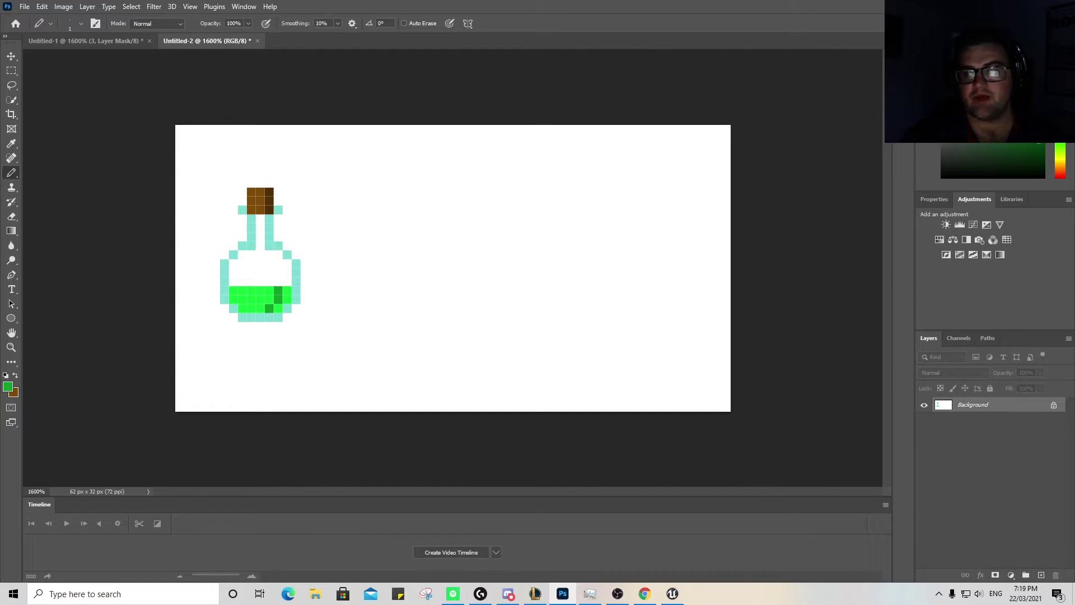
{"action": "left_click", "coordinate": [280, 308]}
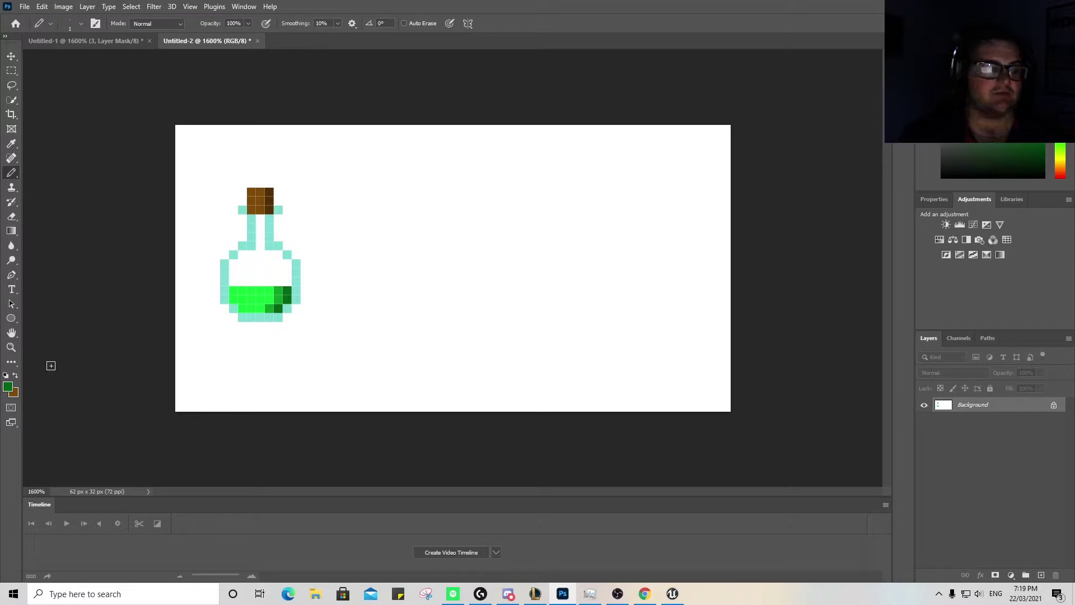
{"action": "left_click", "coordinate": [12, 144]}
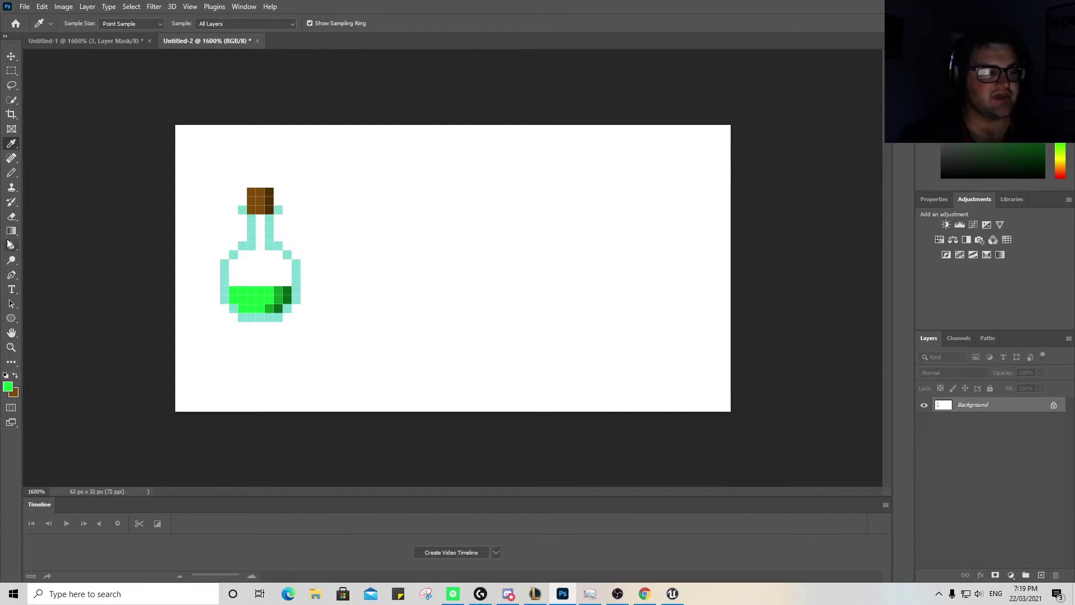
{"action": "left_click", "coordinate": [11, 172]}
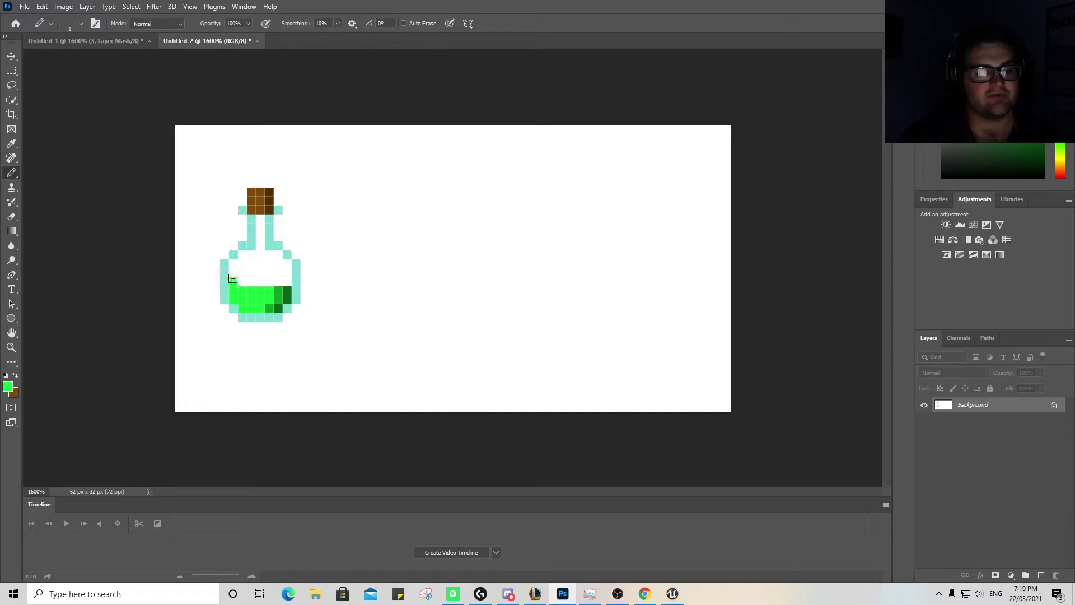
{"action": "mouse_move", "coordinate": [233, 278]}
{"action": "left_mouse_down"}
{"action": "mouse_move", "coordinate": [232, 263]}
{"action": "mouse_move", "coordinate": [239, 283]}
{"action": "mouse_move", "coordinate": [269, 273]}
{"action": "left_mouse_up"}
{"action": "left_click", "coordinate": [251, 273]}
- Place a single bubble pixel just above the liquid
{"action": "left_click", "coordinate": [260, 263]}
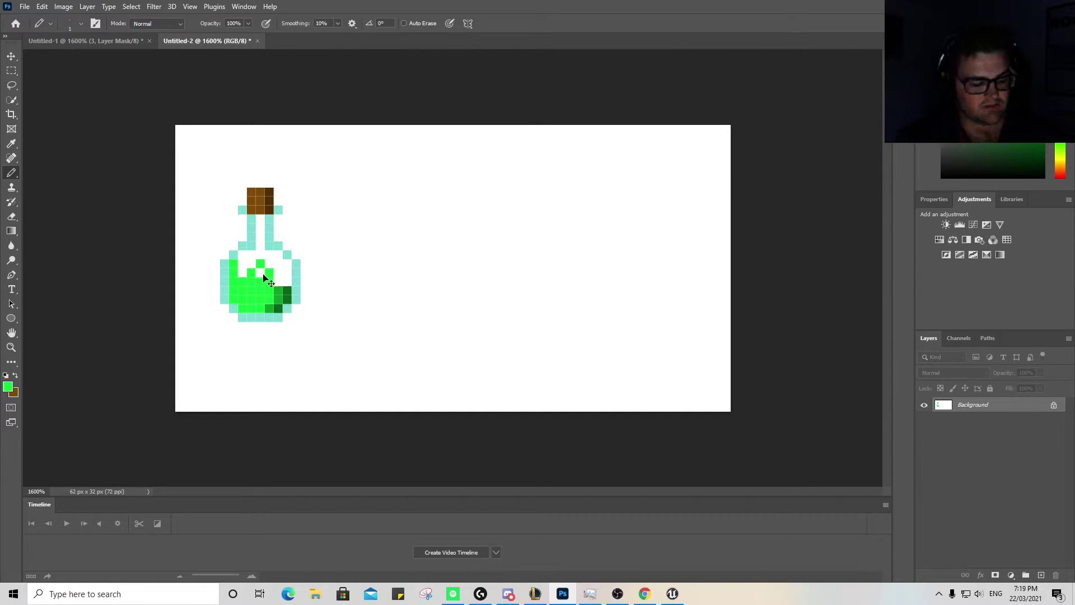
{"action": "key", "text": "ctrl+z"}
{"action": "left_click", "coordinate": [260, 255]}
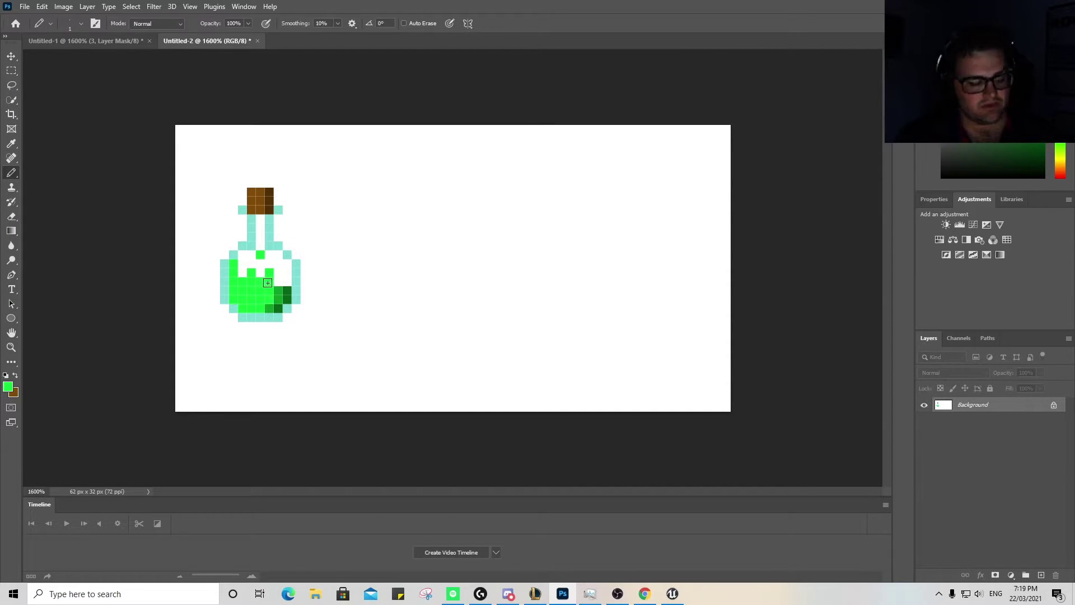
{"action": "key", "text": "ctrl+z"}
{"action": "left_click", "coordinate": [251, 255]}
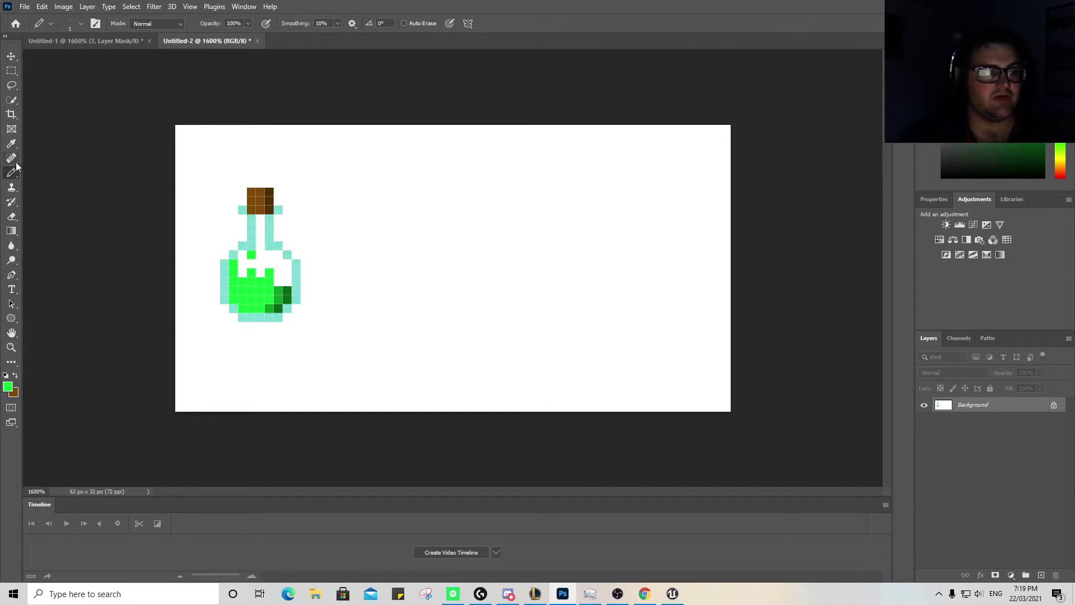
- Extend dark-green shading up the liquid's right side and fill the remaining bright-green gap
{"action": "left_click", "coordinate": [11, 144]}
{"action": "left_click", "coordinate": [285, 294]}
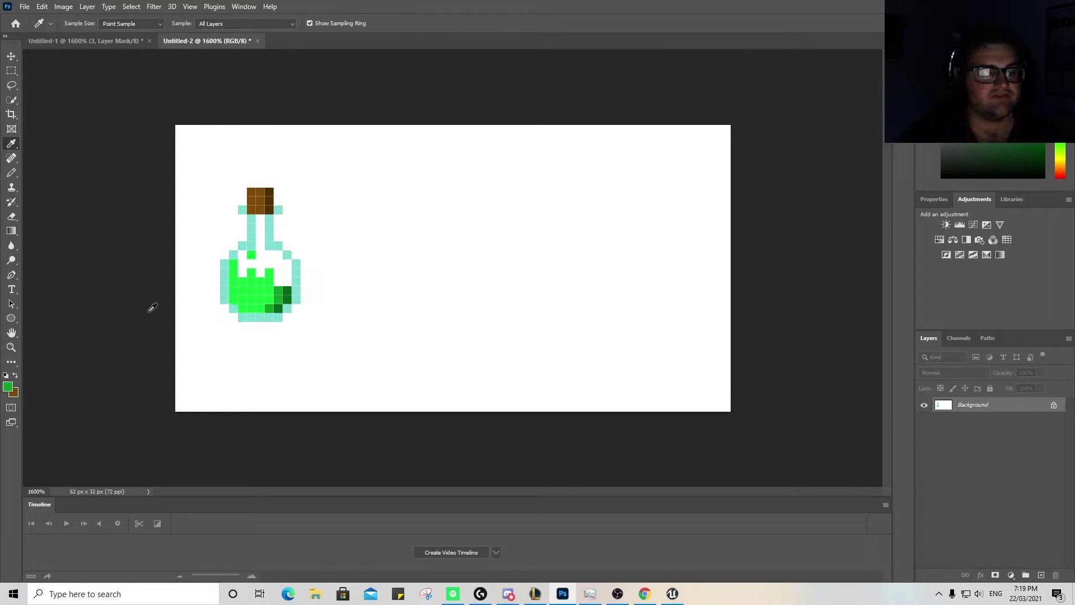
{"action": "left_click", "coordinate": [11, 172]}
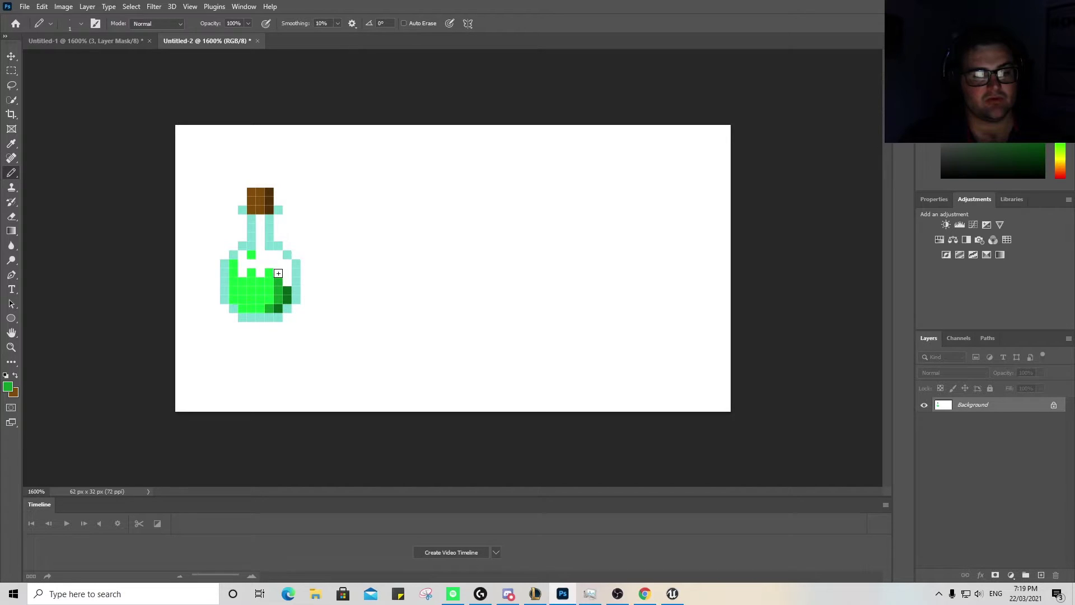
{"action": "left_click_drag", "start_coordinate": [281, 302], "coordinate": [279, 271]}
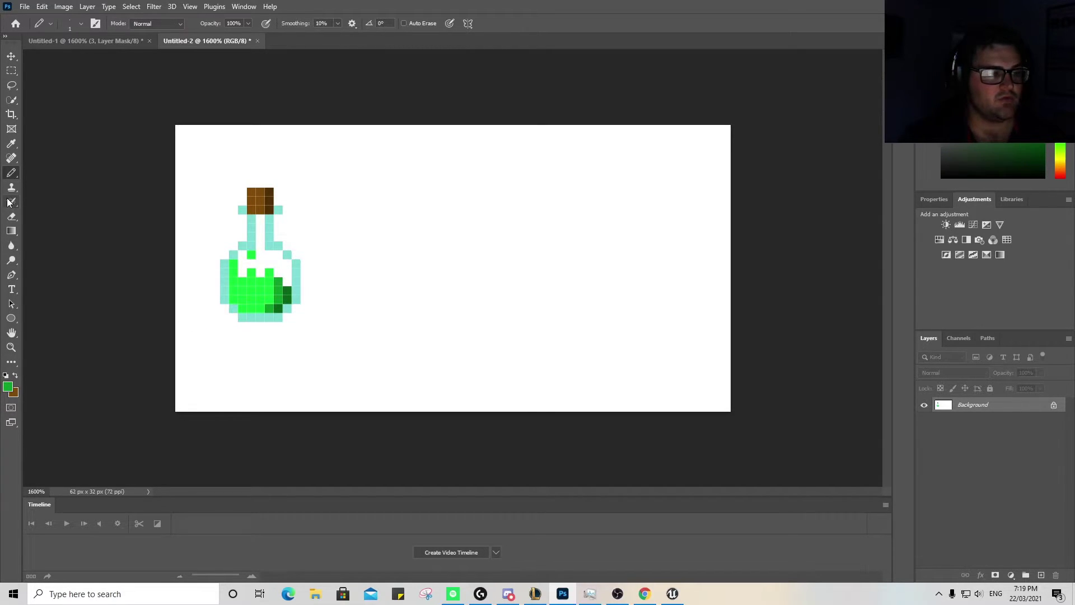
{"action": "left_click", "coordinate": [11, 144]}
{"action": "left_click", "coordinate": [291, 292]}
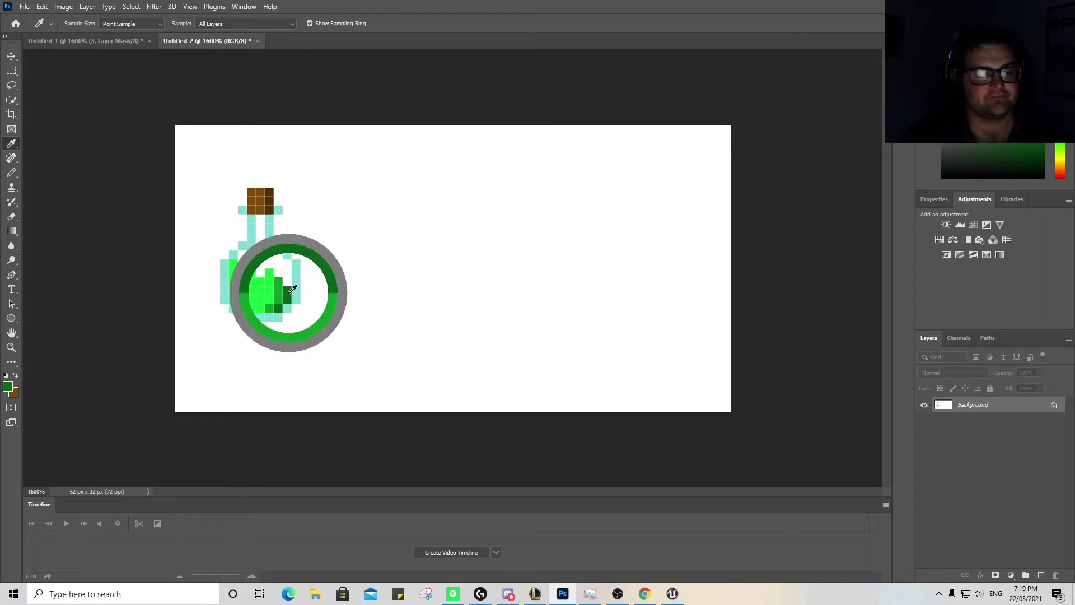
{"action": "left_click", "coordinate": [11, 172]}
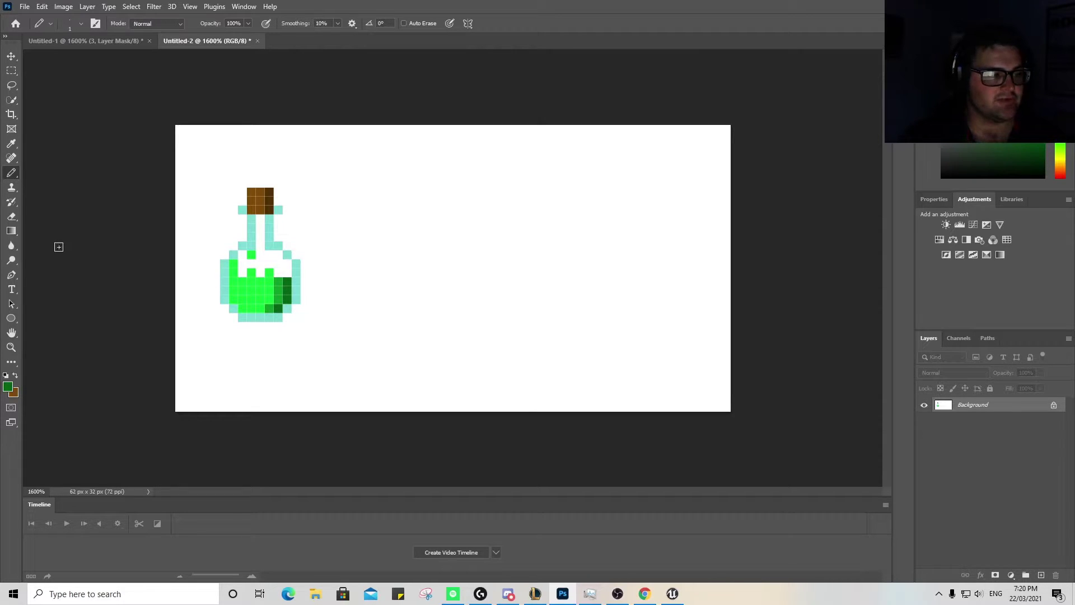
{"action": "left_click", "coordinate": [11, 144]}
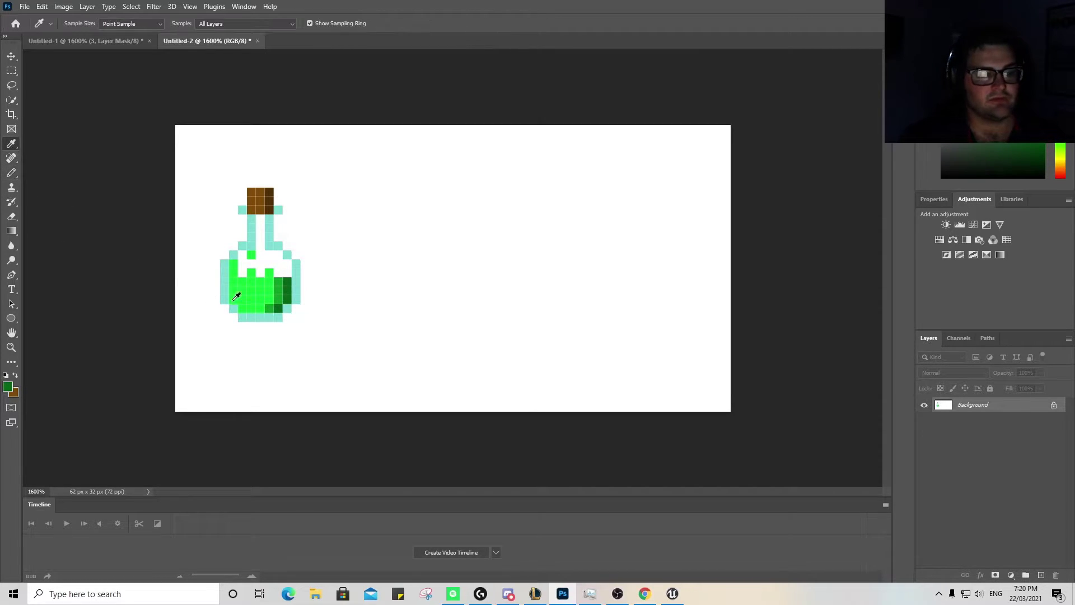
{"action": "left_click", "coordinate": [245, 295]}
{"action": "left_click", "coordinate": [11, 173]}
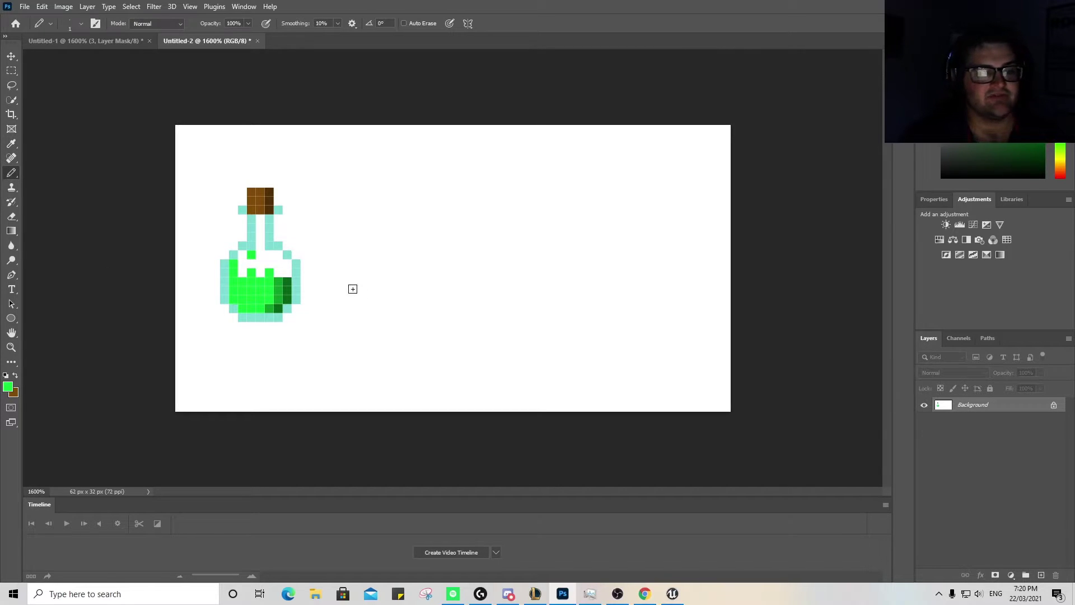
{"action": "left_click", "coordinate": [260, 273]}
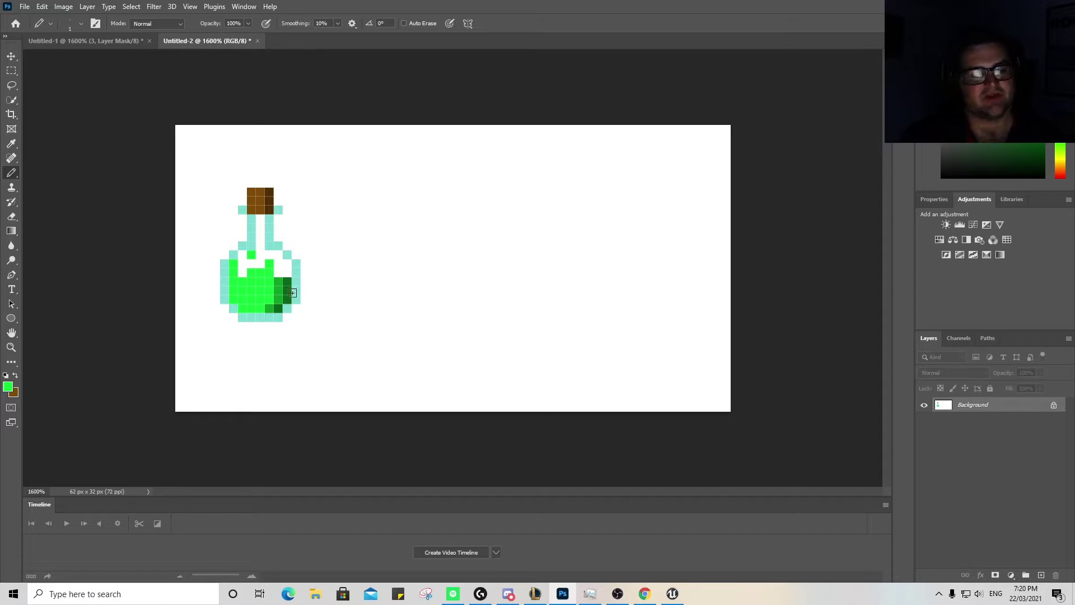
- Sample white from the canvas as the drawing colour and return to the Pencil
{"action": "right_click", "coordinate": [48, 418]}
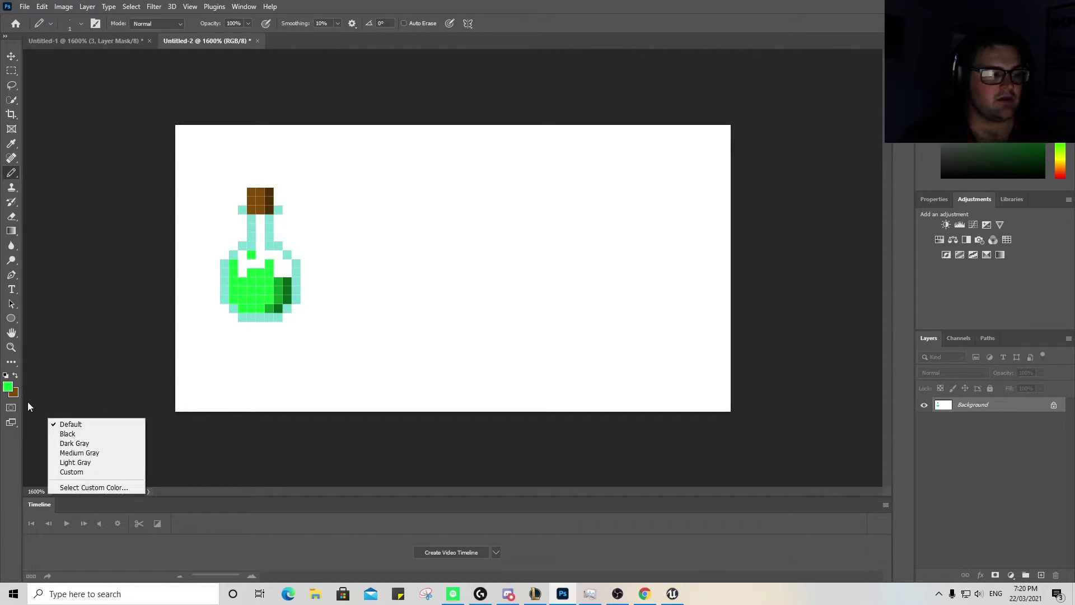
{"action": "key", "text": "Escape"}
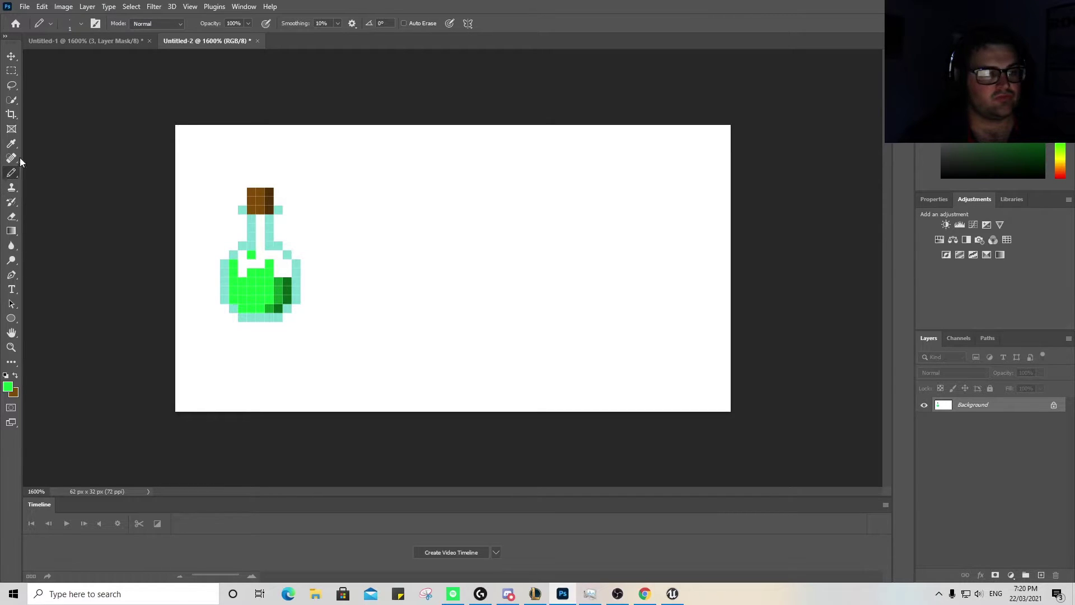
{"action": "key", "text": "i"}
{"action": "left_click", "coordinate": [307, 240]}
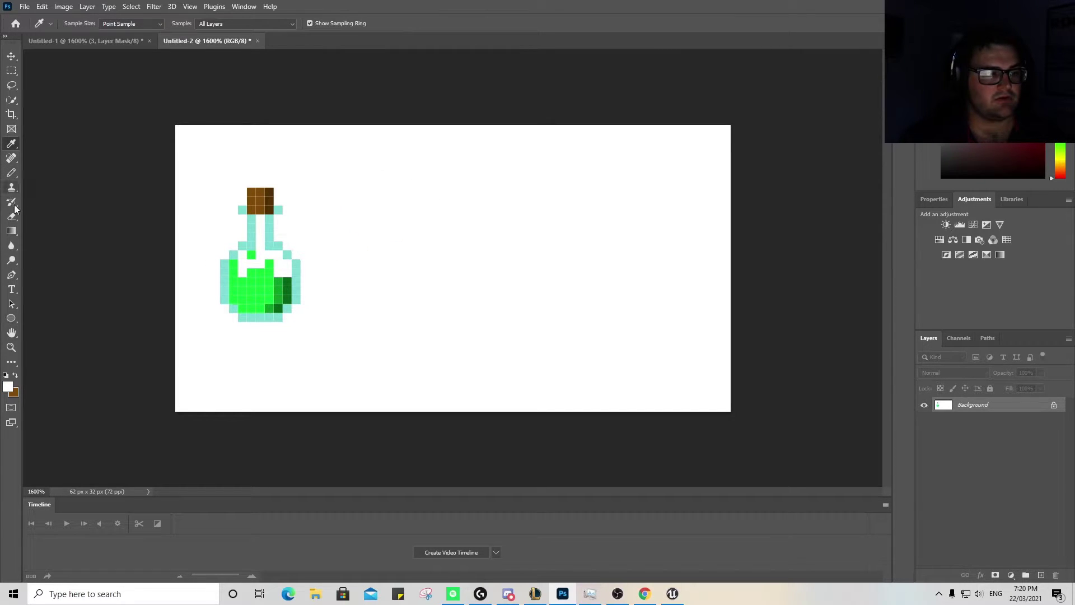
{"action": "left_click", "coordinate": [11, 173]}
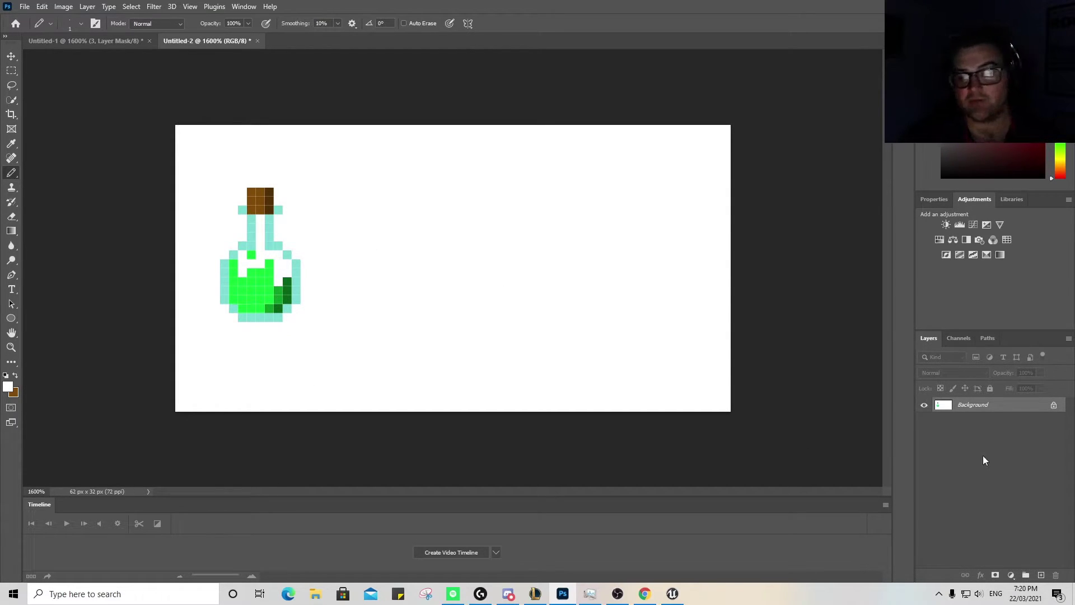
- Unlock the Background into Layer 0 and duplicate it as a layer named '1'
{"action": "left_click", "coordinate": [1053, 405]}
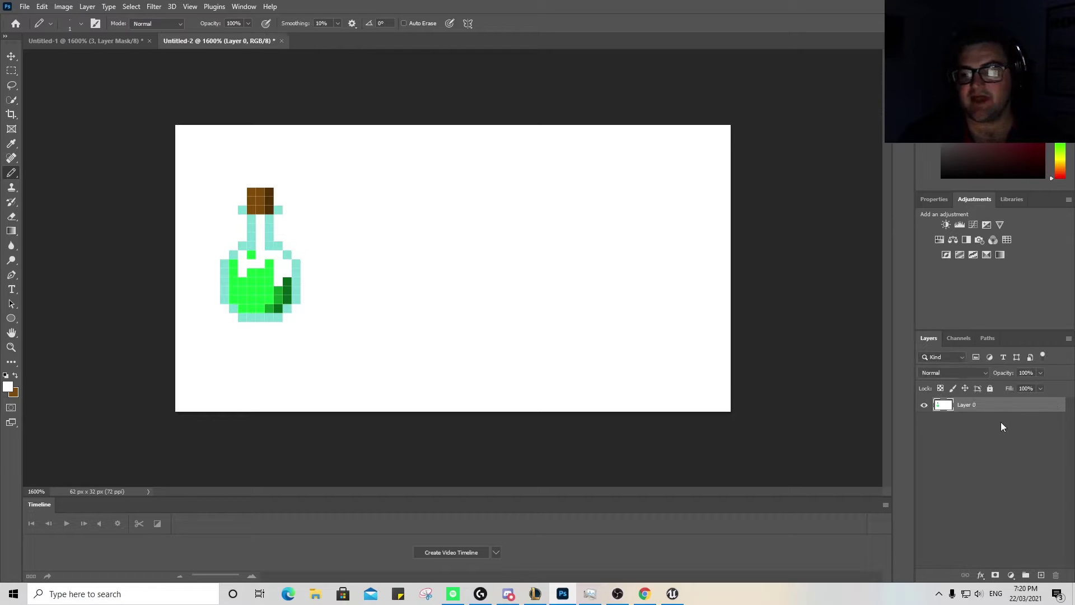
{"action": "right_click", "coordinate": [989, 405]}
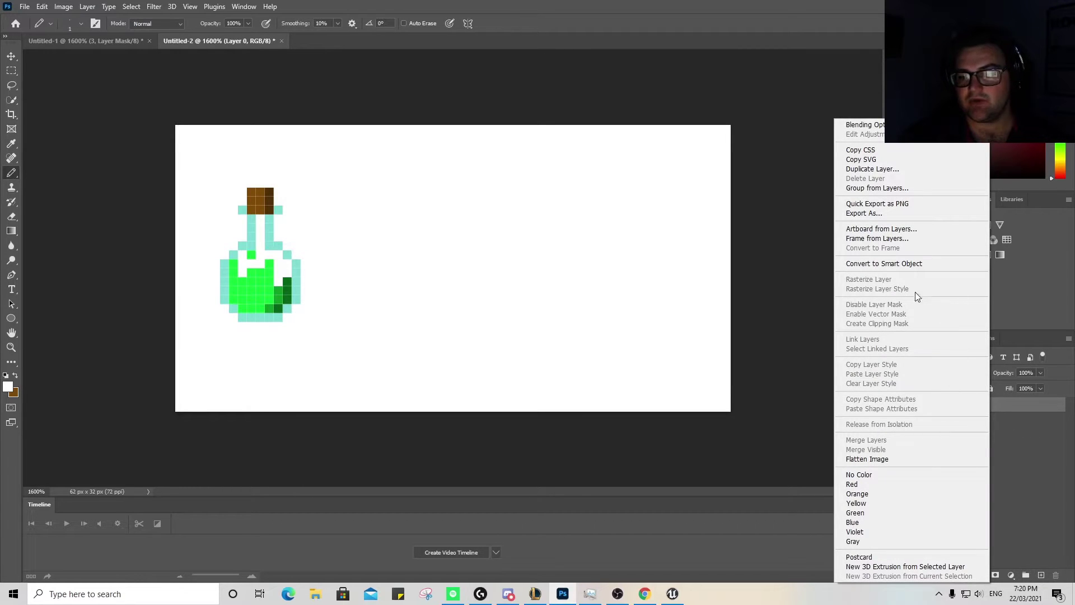
{"action": "left_click", "coordinate": [862, 169]}
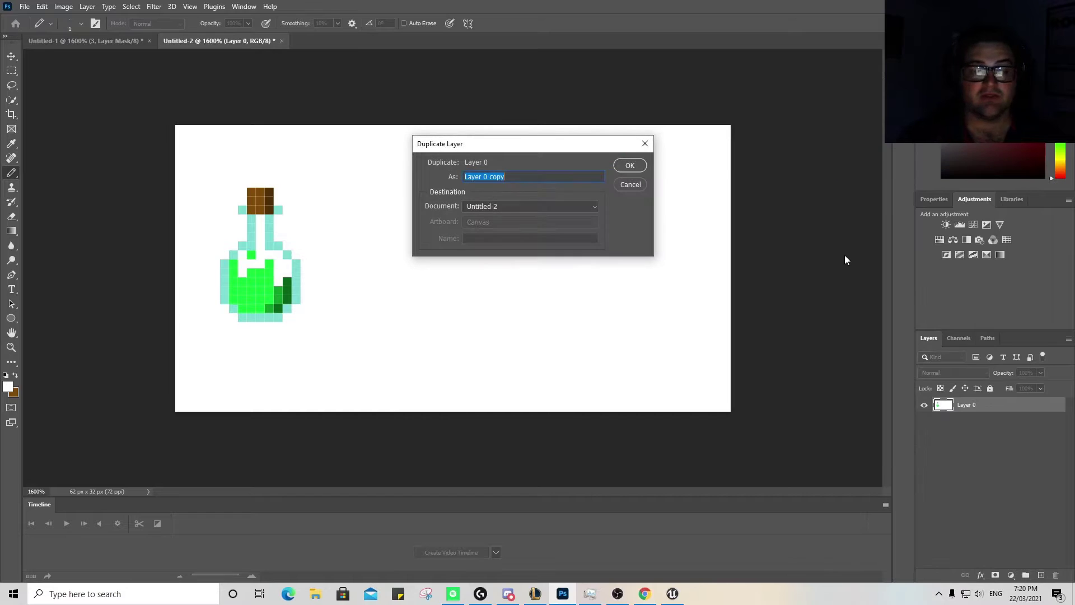
{"action": "type", "text": "1"}
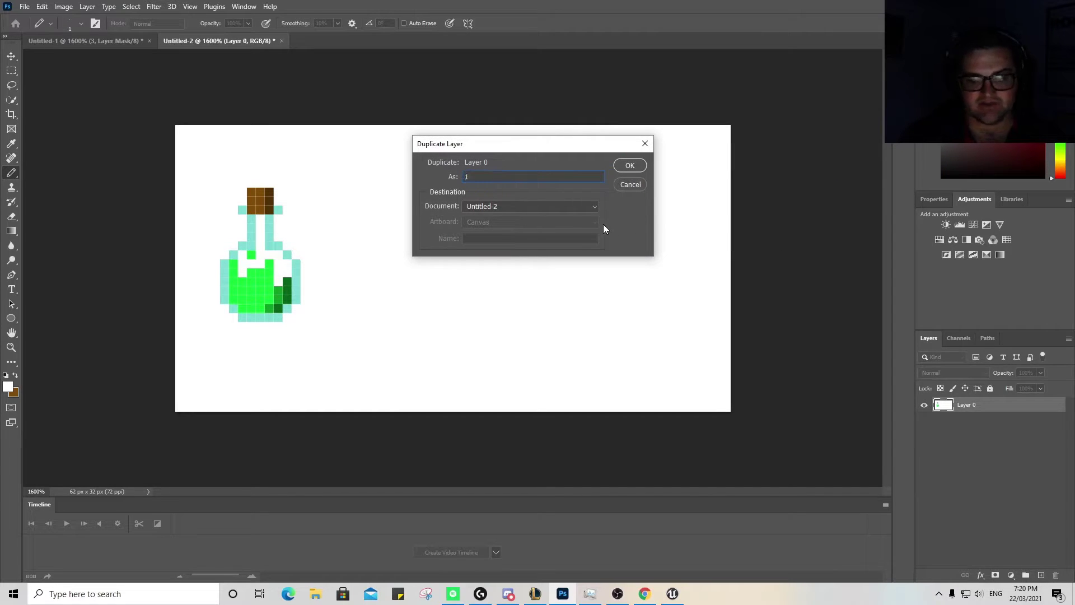
{"action": "key", "text": "Return"}
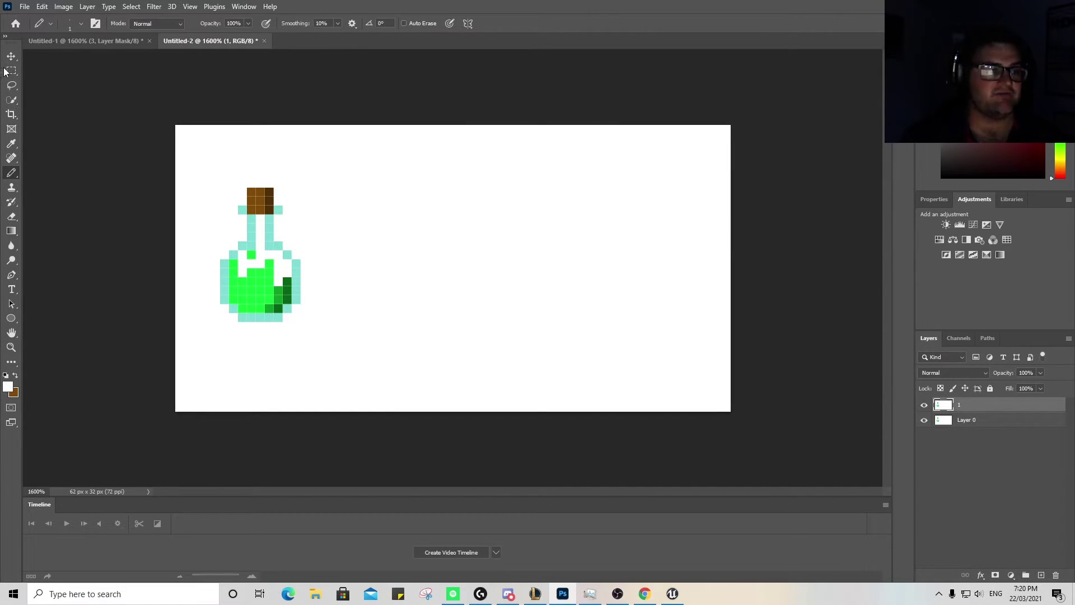
- Select the potion sprite, move the copy right of the original, and deselect
{"action": "left_click", "coordinate": [7, 71]}
{"action": "left_click_drag", "start_coordinate": [200, 175], "coordinate": [328, 349]}
{"action": "left_click", "coordinate": [12, 56]}
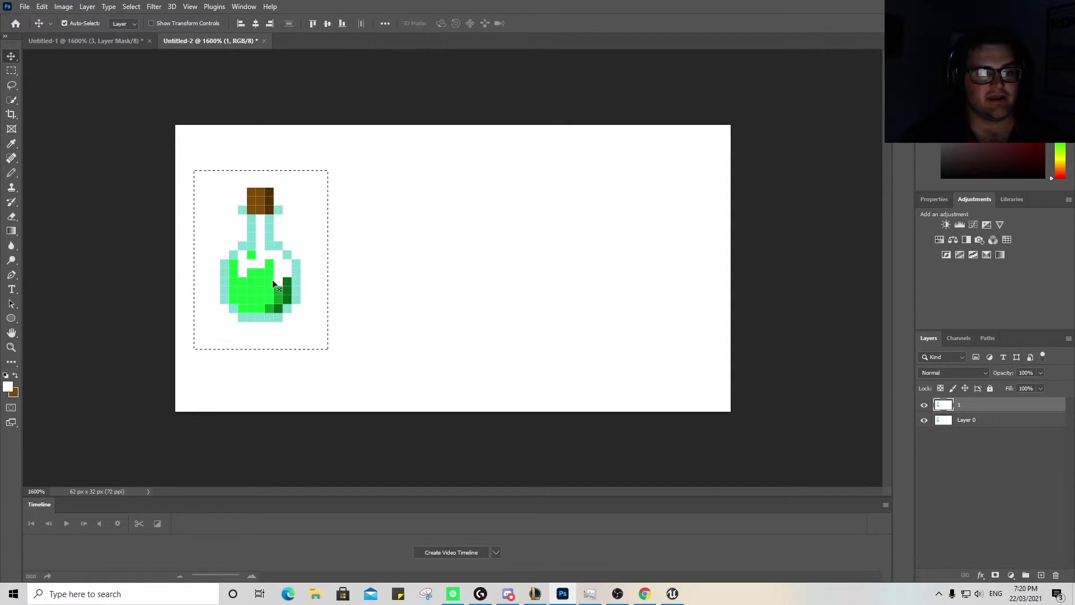
{"action": "left_click_drag", "start_coordinate": [267, 278], "coordinate": [367, 278]}
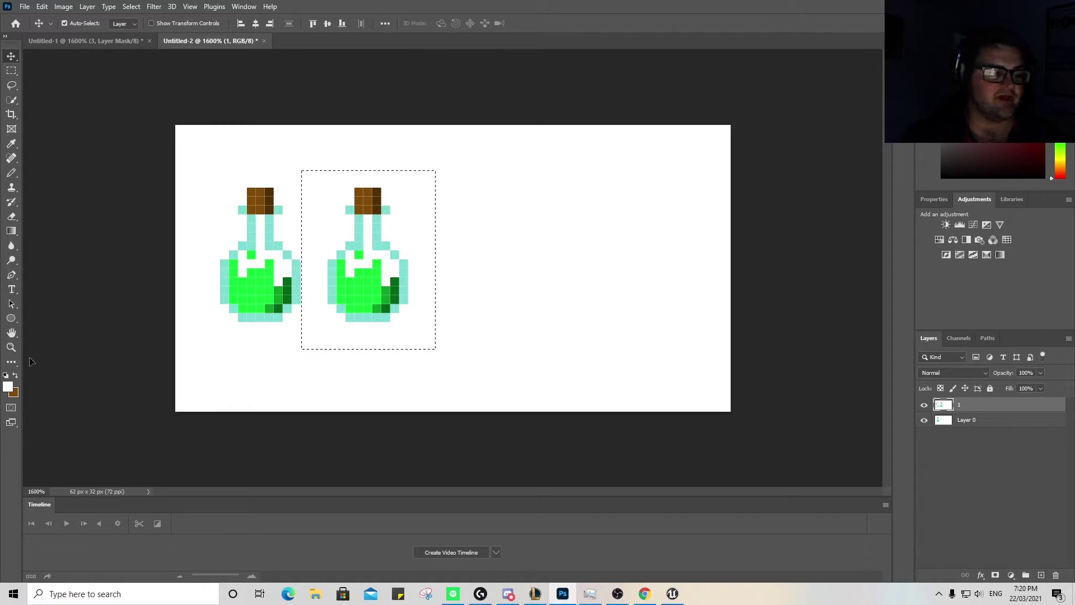
{"action": "left_click", "coordinate": [11, 176]}
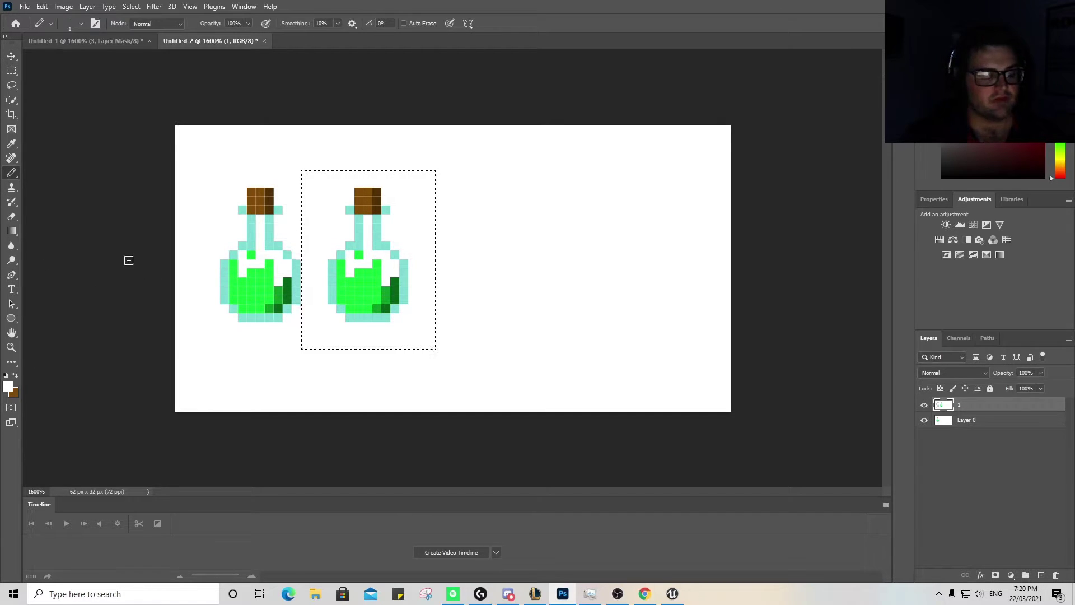
{"action": "key", "text": "ctrl+d"}
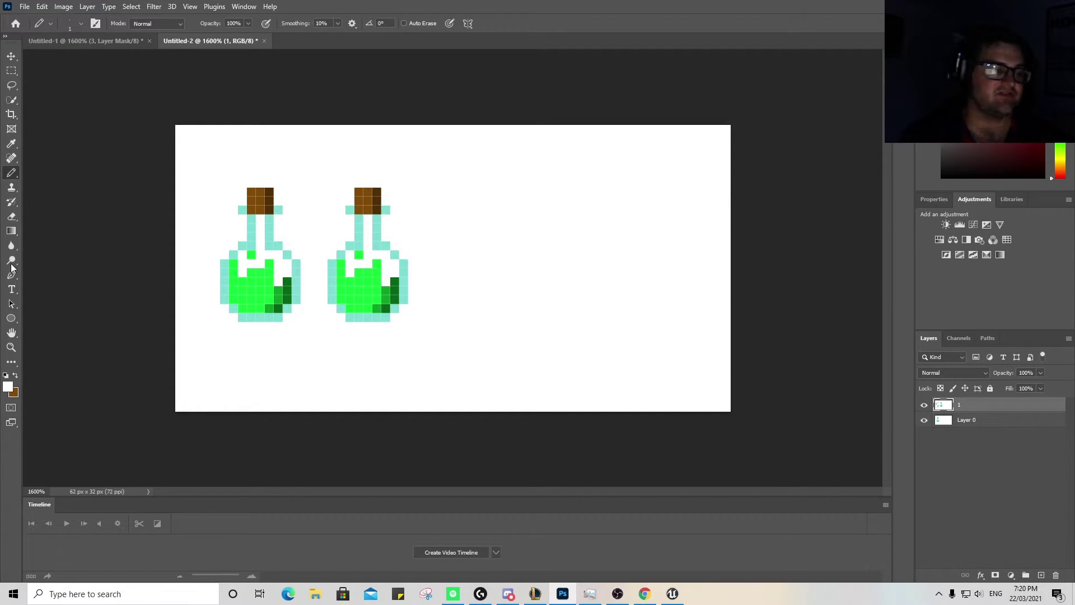
- Whiten the right potion's top liquid rows and repaint a stepped bright green surface
{"action": "left_click", "coordinate": [359, 255]}
{"action": "left_click_drag", "start_coordinate": [378, 271], "coordinate": [342, 272]}
{"action": "left_click", "coordinate": [11, 144]}
{"action": "left_click", "coordinate": [355, 287]}
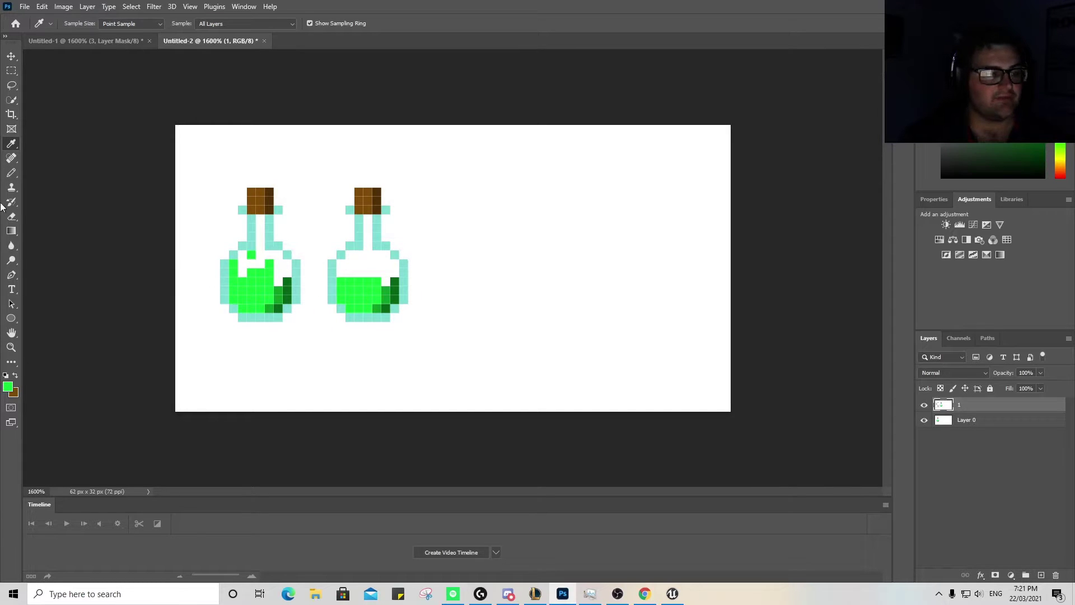
{"action": "left_click", "coordinate": [11, 173]}
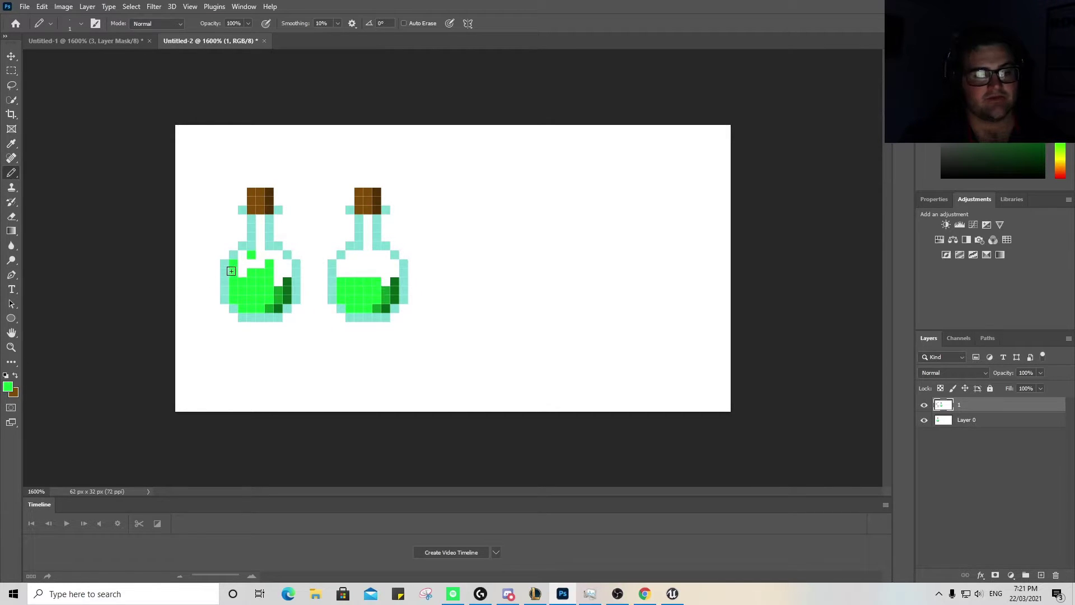
{"action": "left_click_drag", "start_coordinate": [229, 268], "coordinate": [233, 262]}
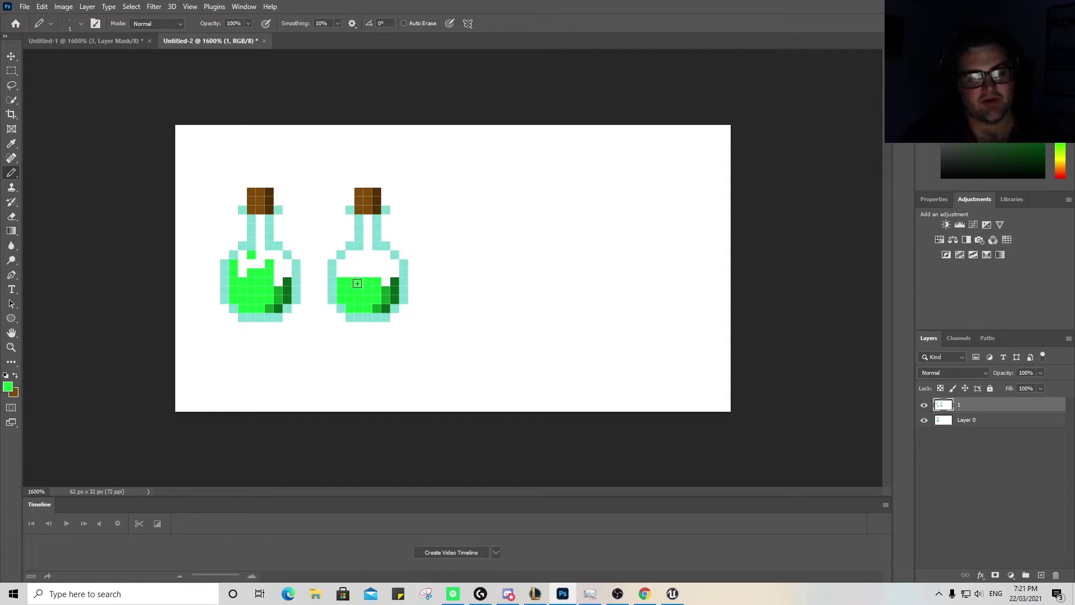
{"action": "left_click_drag", "start_coordinate": [356, 280], "coordinate": [375, 271]}
{"action": "left_click", "coordinate": [376, 264]}
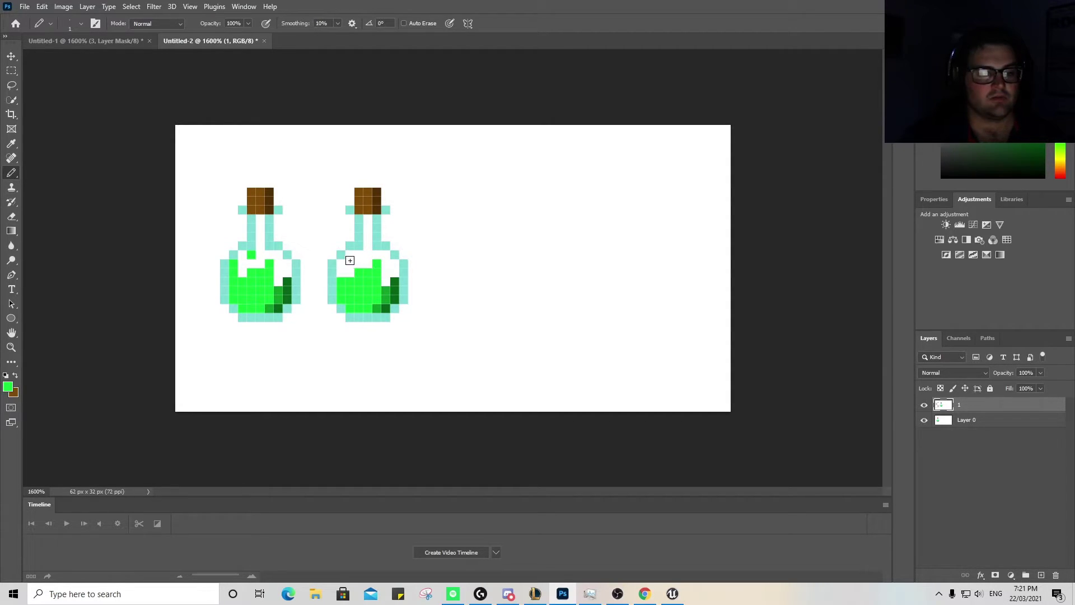
{"action": "left_click", "coordinate": [352, 256]}
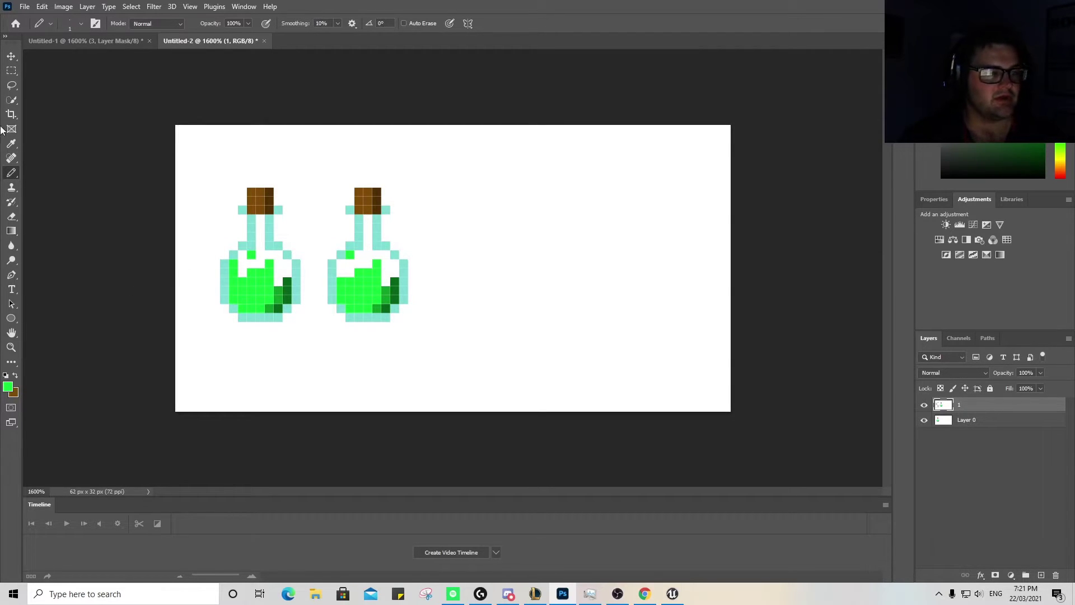
- Widen the right potion's dark green shading column and fill a white gap with green
{"action": "left_click", "coordinate": [11, 144]}
{"action": "left_click", "coordinate": [394, 288]}
{"action": "left_click", "coordinate": [12, 173]}
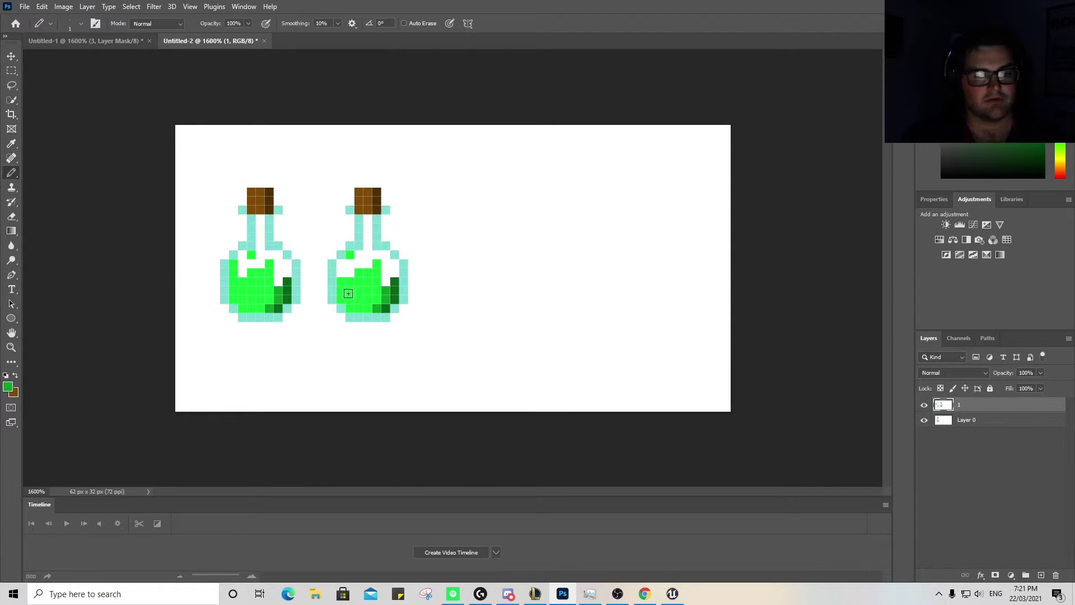
{"action": "left_click_drag", "start_coordinate": [385, 284], "coordinate": [387, 273]}
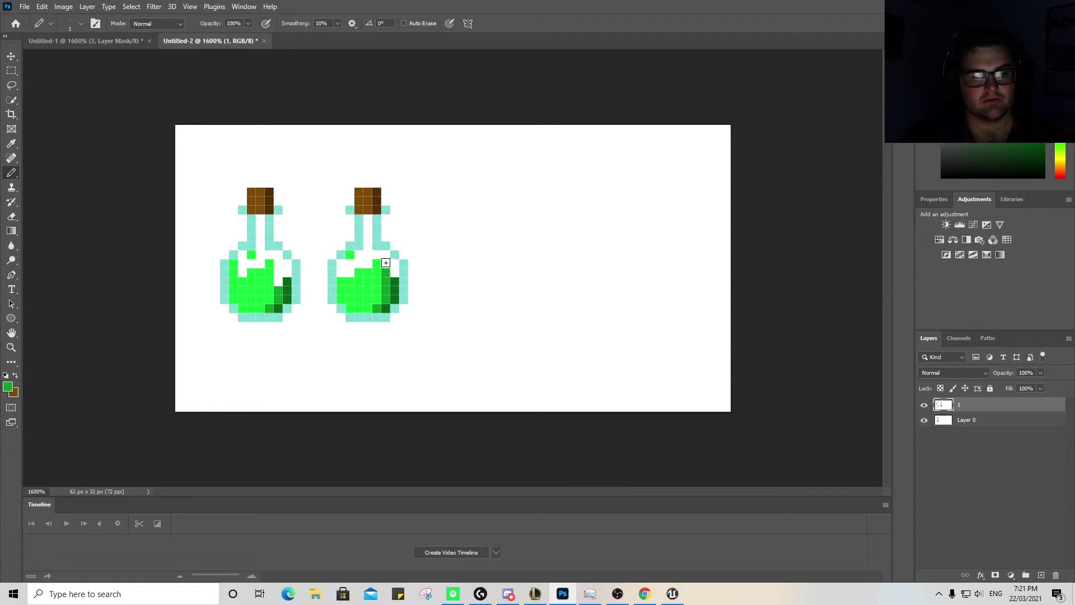
{"action": "left_click", "coordinate": [386, 265]}
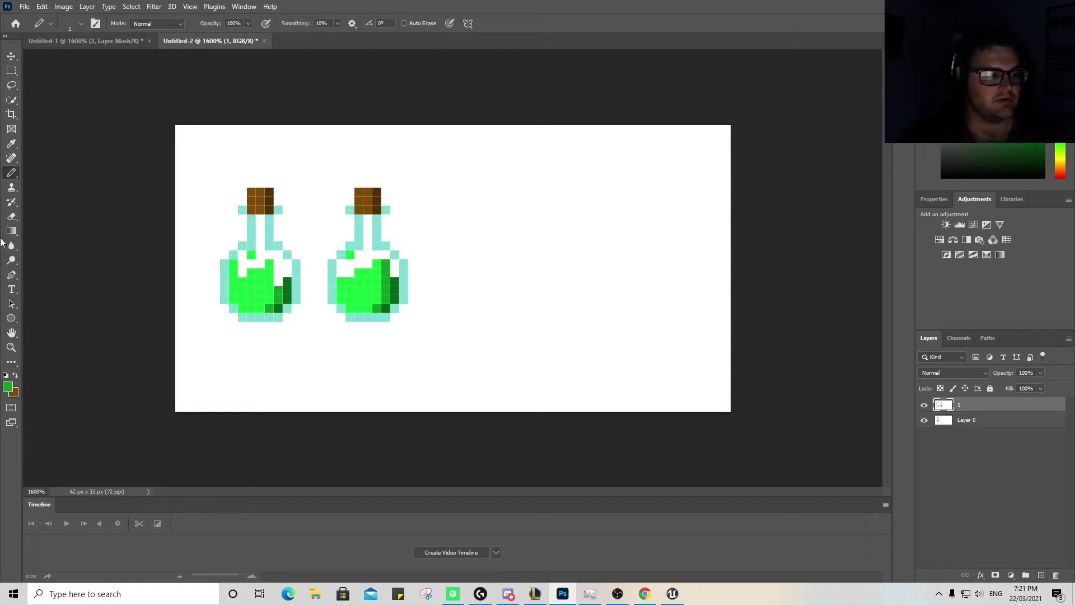
{"action": "left_click", "coordinate": [11, 143]}
{"action": "left_click", "coordinate": [399, 282]}
{"action": "left_click", "coordinate": [11, 172]}
{"action": "left_click_drag", "start_coordinate": [395, 263], "coordinate": [398, 286]}
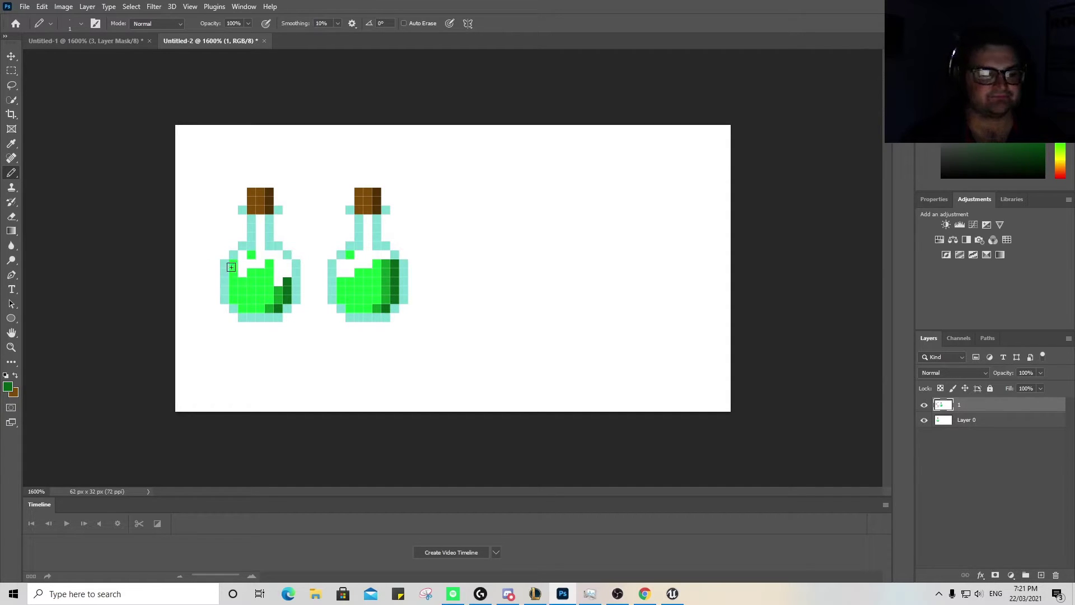
- Add white bubble pixels to the right potion's liquid, undoing one stray pixel
{"action": "left_click", "coordinate": [11, 143]}
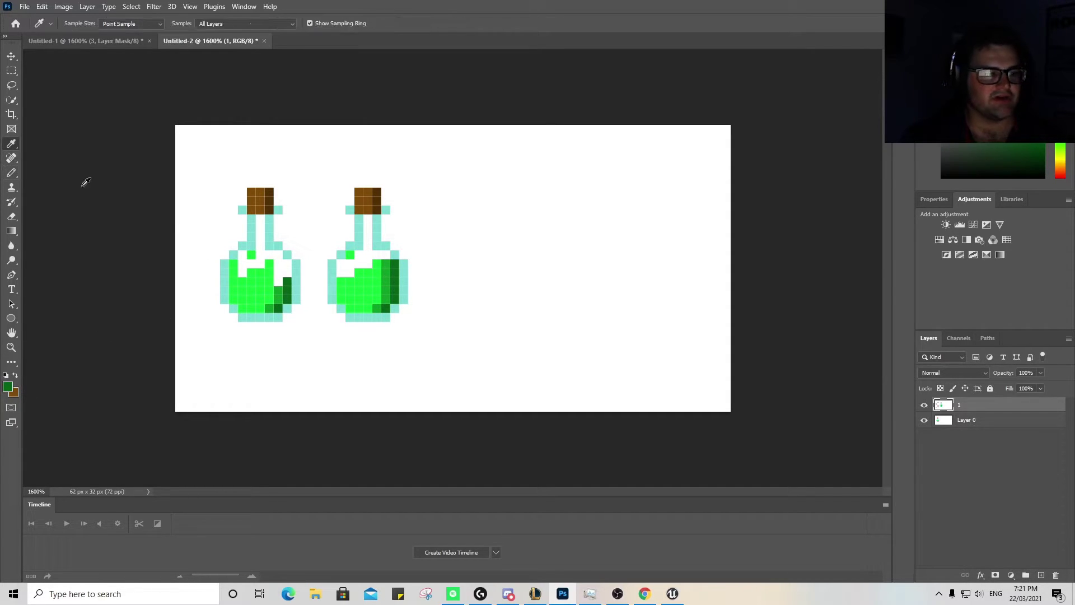
{"action": "left_click", "coordinate": [185, 237]}
{"action": "left_click", "coordinate": [9, 174]}
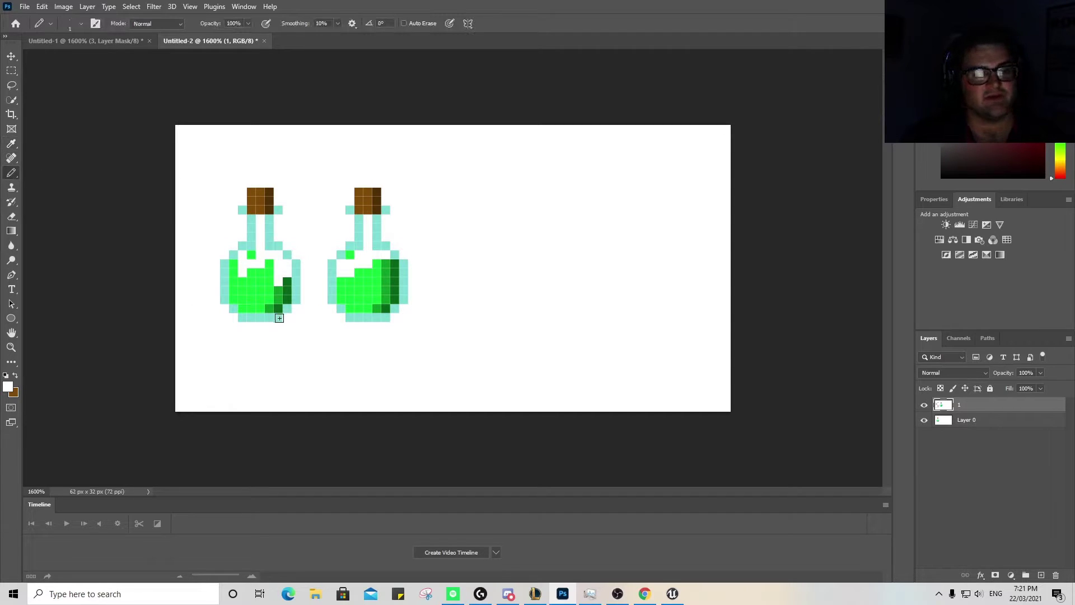
{"action": "left_click_drag", "start_coordinate": [362, 274], "coordinate": [369, 284]}
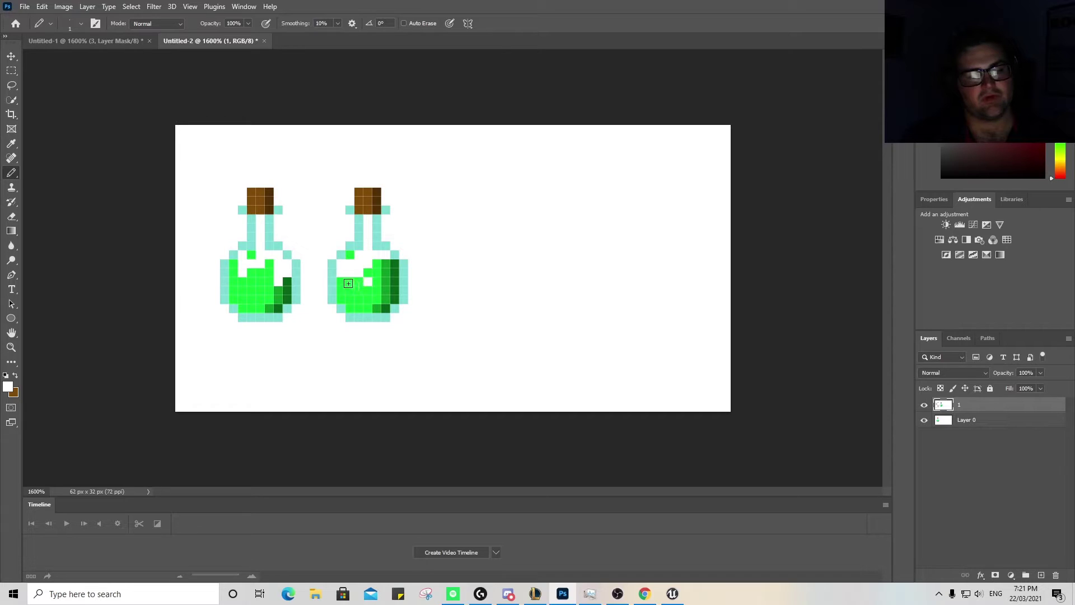
{"action": "left_click", "coordinate": [350, 282]}
{"action": "left_click", "coordinate": [367, 273]}
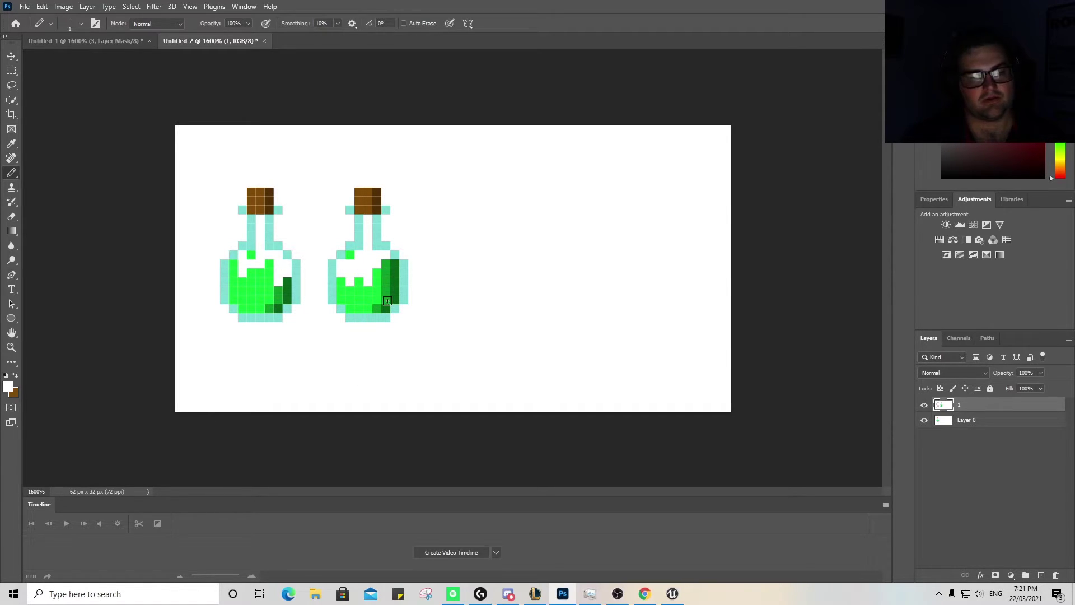
{"action": "left_click", "coordinate": [376, 281]}
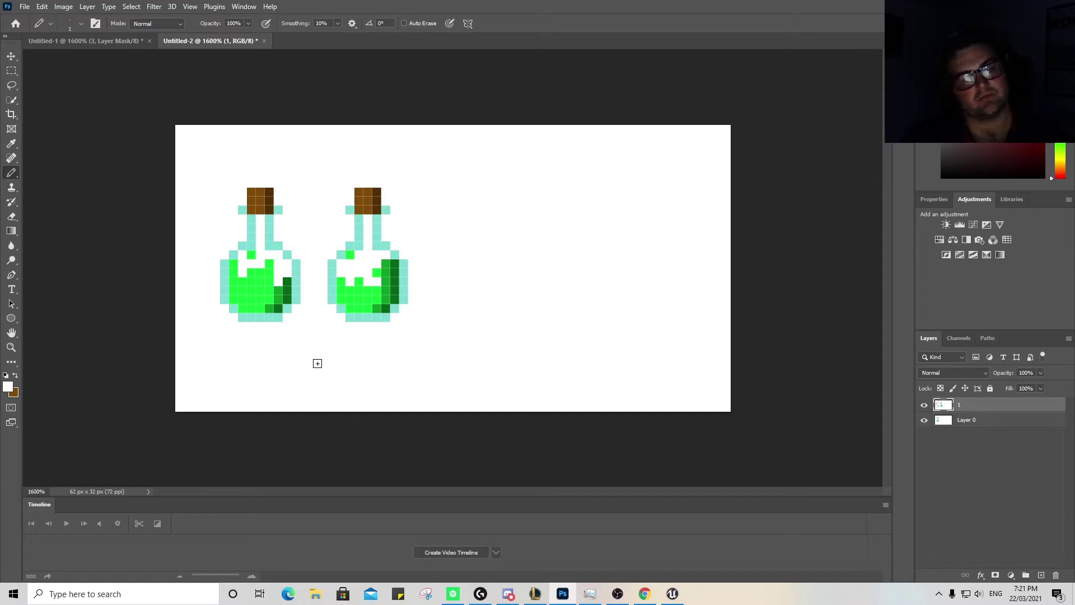
{"action": "key", "text": "ctrl+z"}
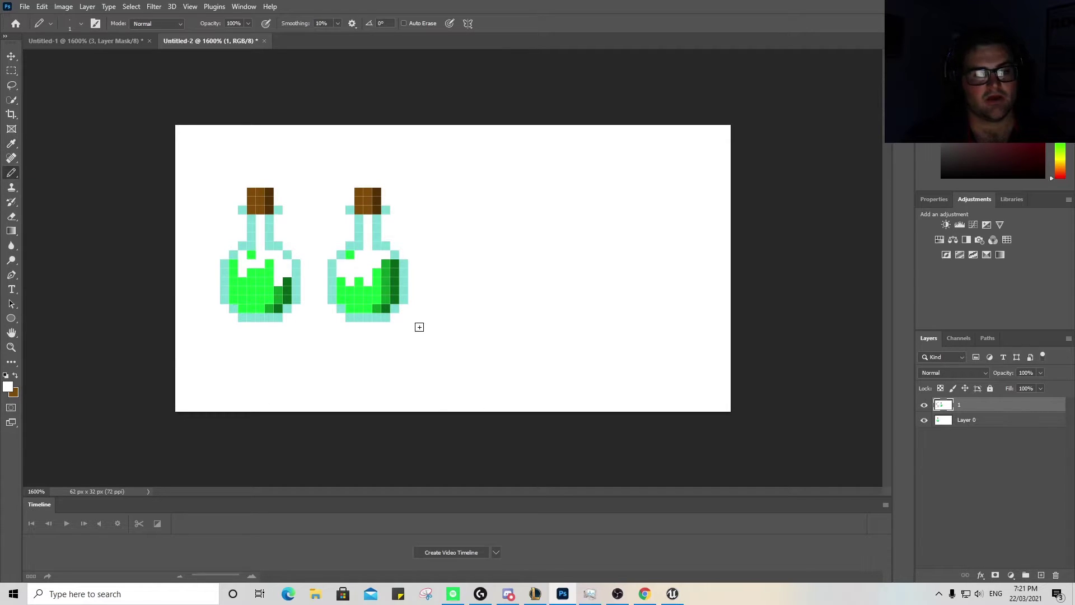
- Duplicate layer 1 as a new layer named '2'
{"action": "right_click", "coordinate": [972, 406]}
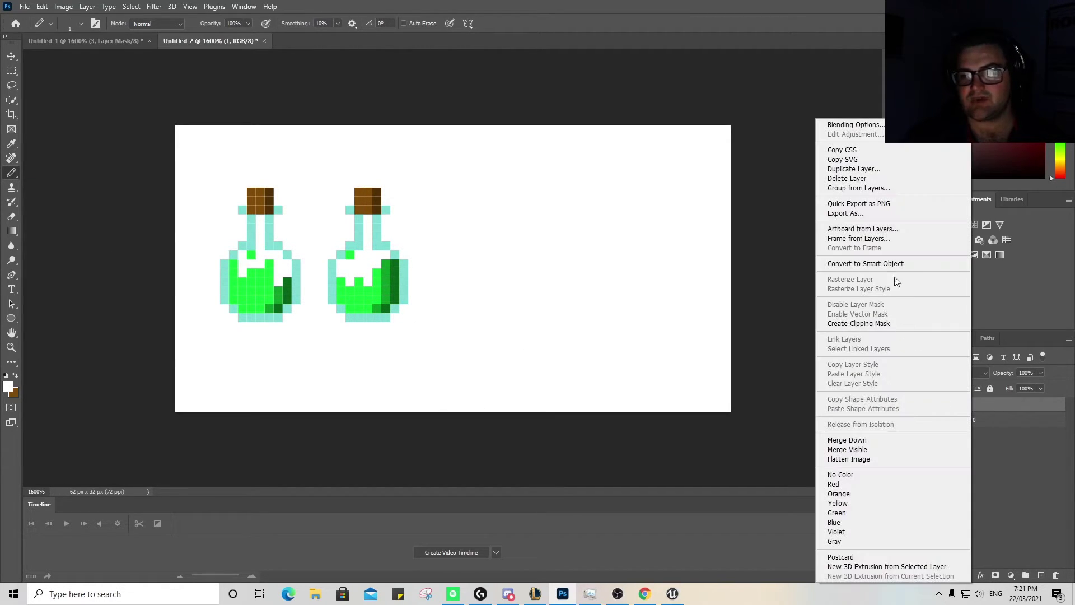
{"action": "left_click", "coordinate": [873, 169]}
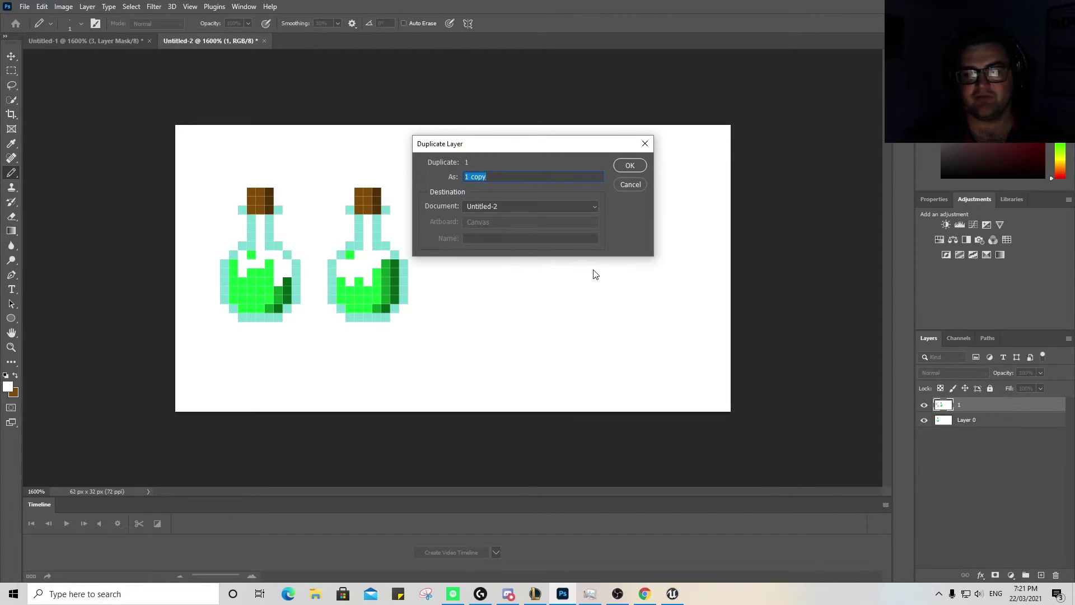
{"action": "type", "text": "2"}
{"action": "key", "text": "Return"}
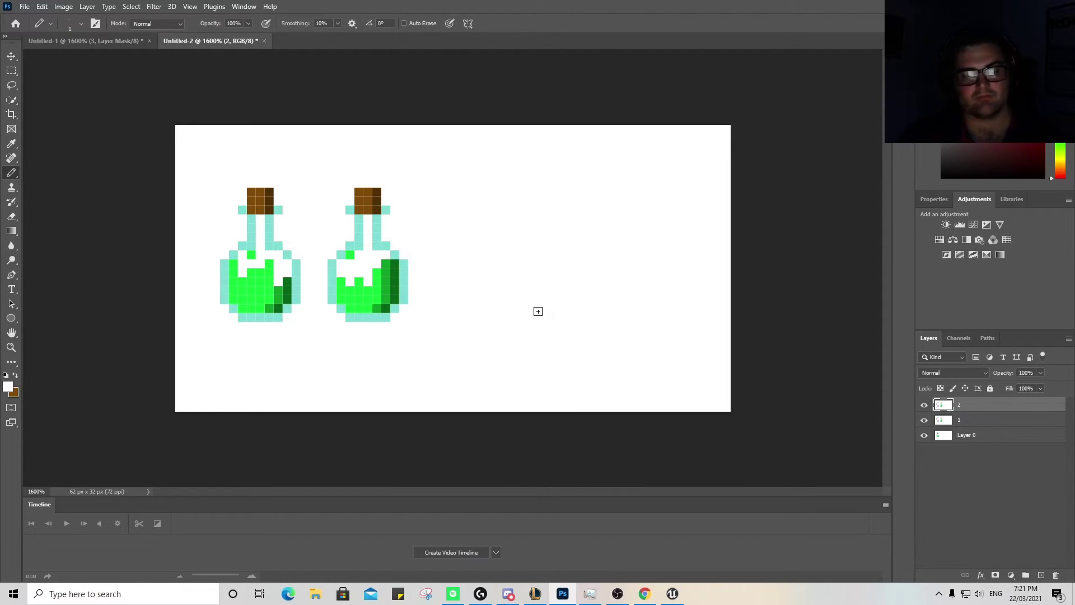
- Copy the second potion into place 12 px to its right
{"action": "left_click", "coordinate": [11, 70]}
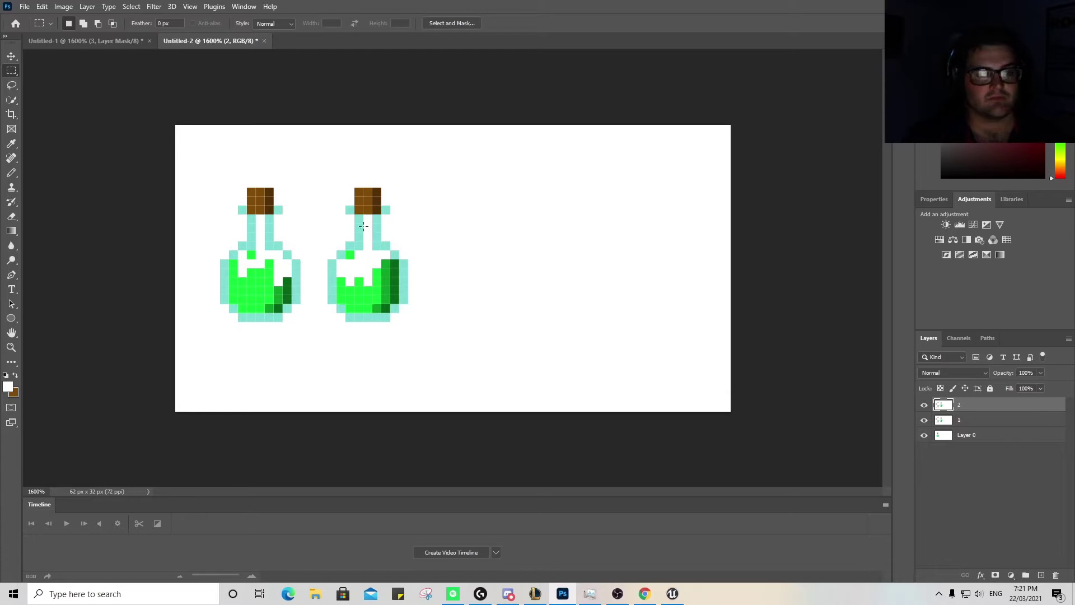
{"action": "left_click_drag", "start_coordinate": [319, 179], "coordinate": [415, 331]}
{"action": "key", "text": "v"}
{"action": "left_click_drag", "start_coordinate": [361, 267], "coordinate": [460, 269]}
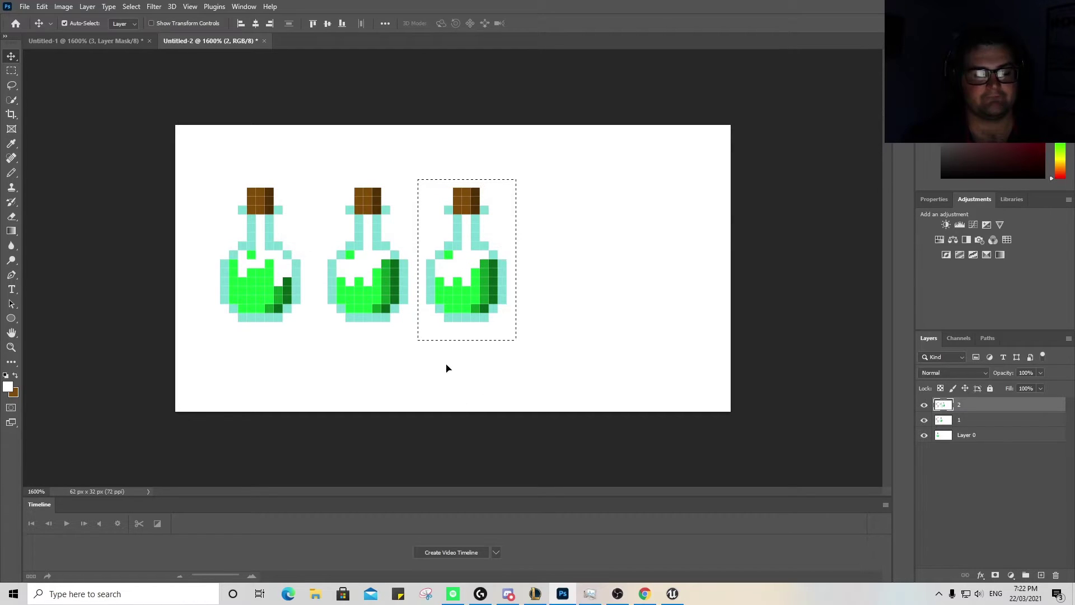
- Whiten the third potion's upper liquid to lower it, then switch to its bright green
{"action": "left_click", "coordinate": [11, 172]}
{"action": "left_click", "coordinate": [448, 255]}
{"action": "mouse_move", "coordinate": [486, 266]}
{"action": "left_mouse_down"}
{"action": "mouse_move", "coordinate": [484, 283]}
{"action": "mouse_move", "coordinate": [438, 281]}
{"action": "left_mouse_up"}
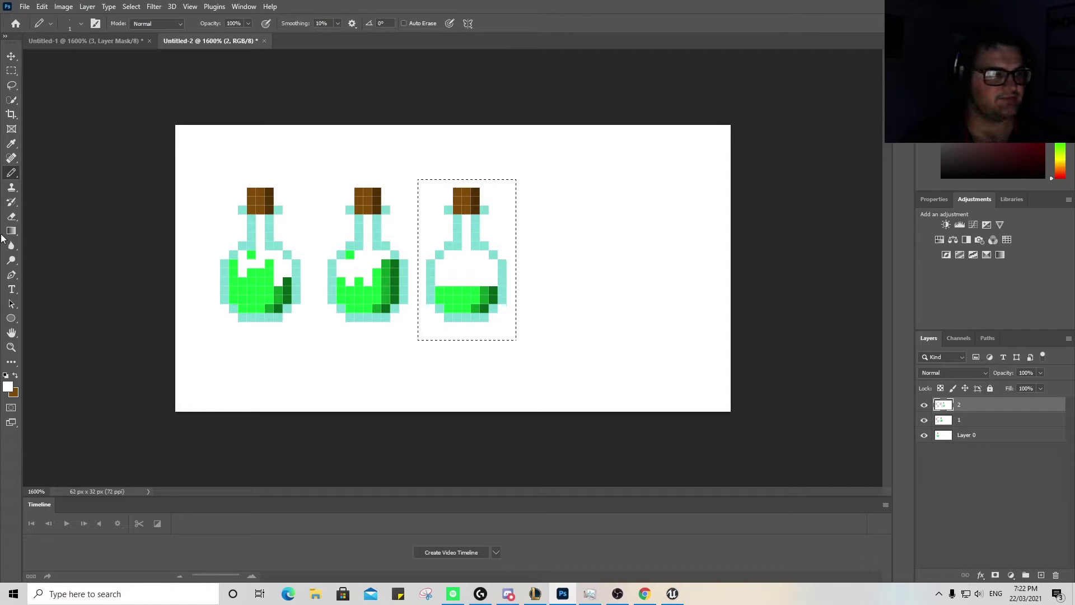
{"action": "left_click", "coordinate": [11, 146]}
{"action": "left_click", "coordinate": [459, 294]}
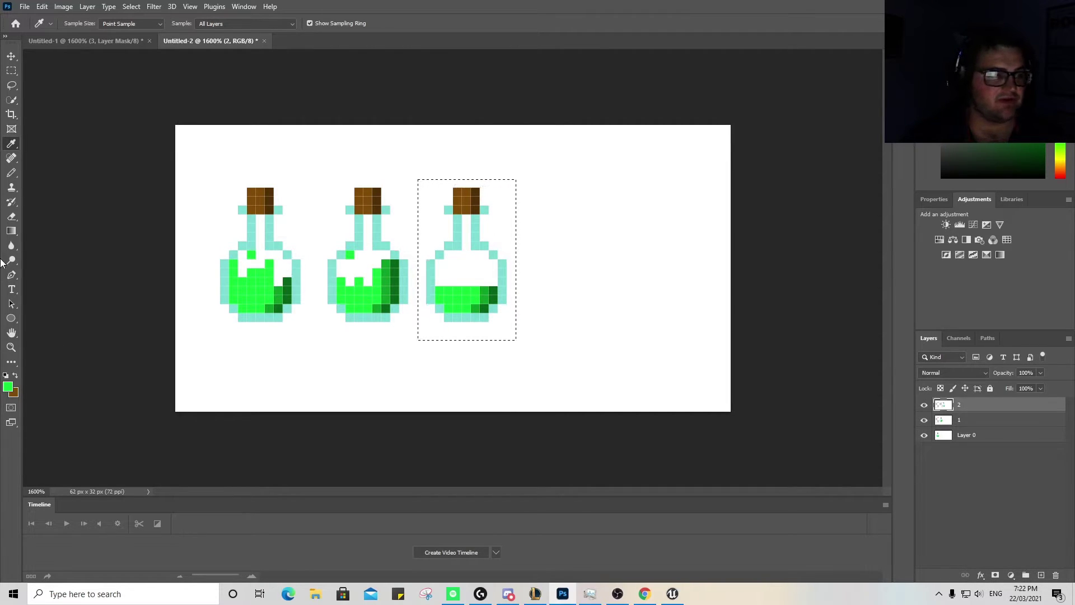
{"action": "left_click", "coordinate": [10, 173]}
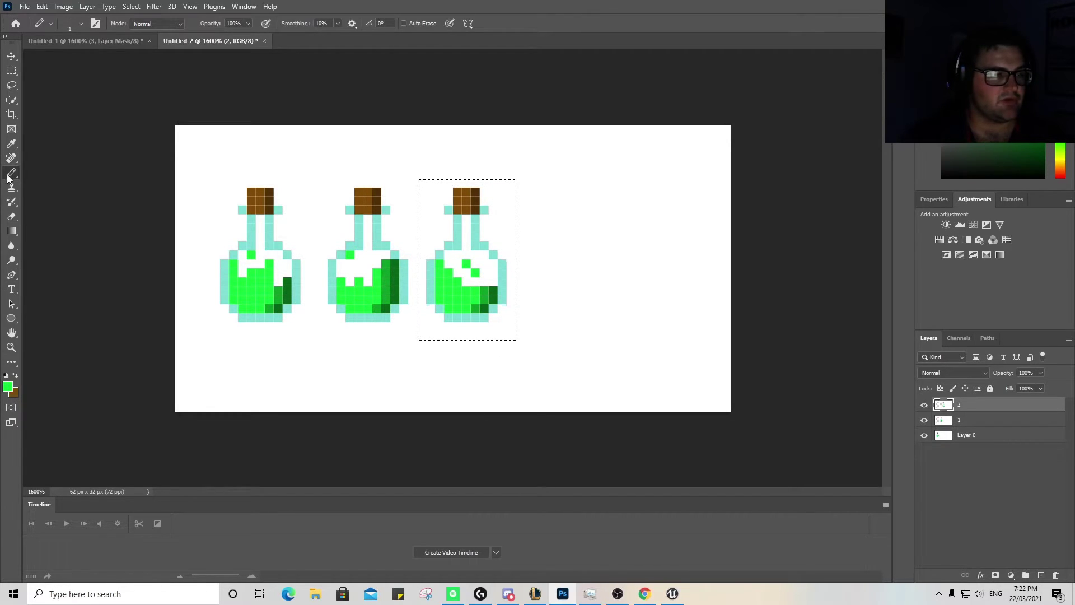
- Extend the third potion's dark green shading higher up its right and add white notches
{"action": "left_click", "coordinate": [12, 145]}
{"action": "left_click", "coordinate": [486, 291]}
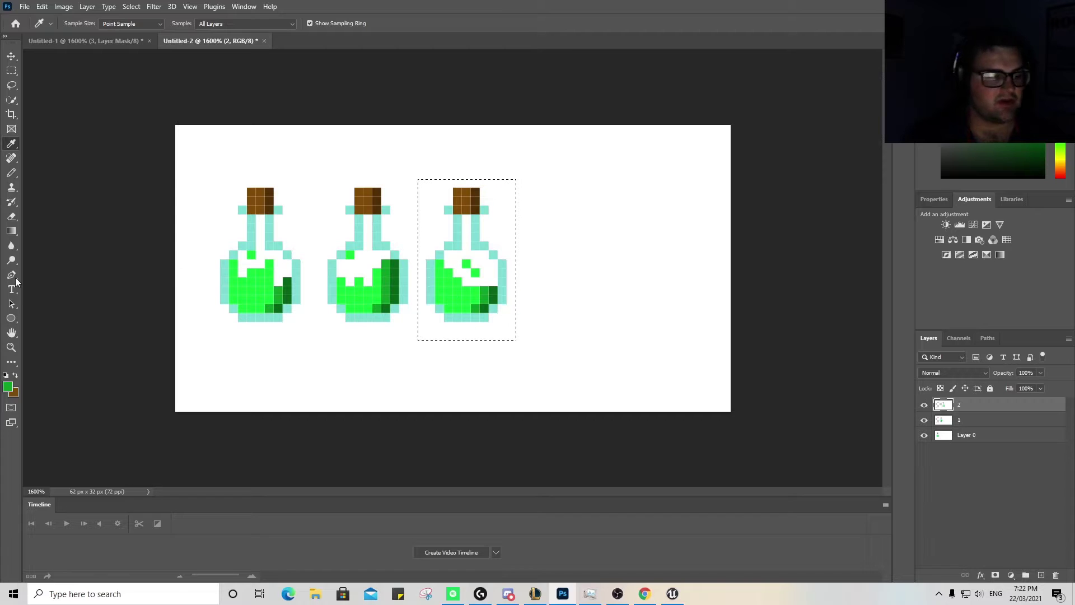
{"action": "left_click", "coordinate": [13, 177]}
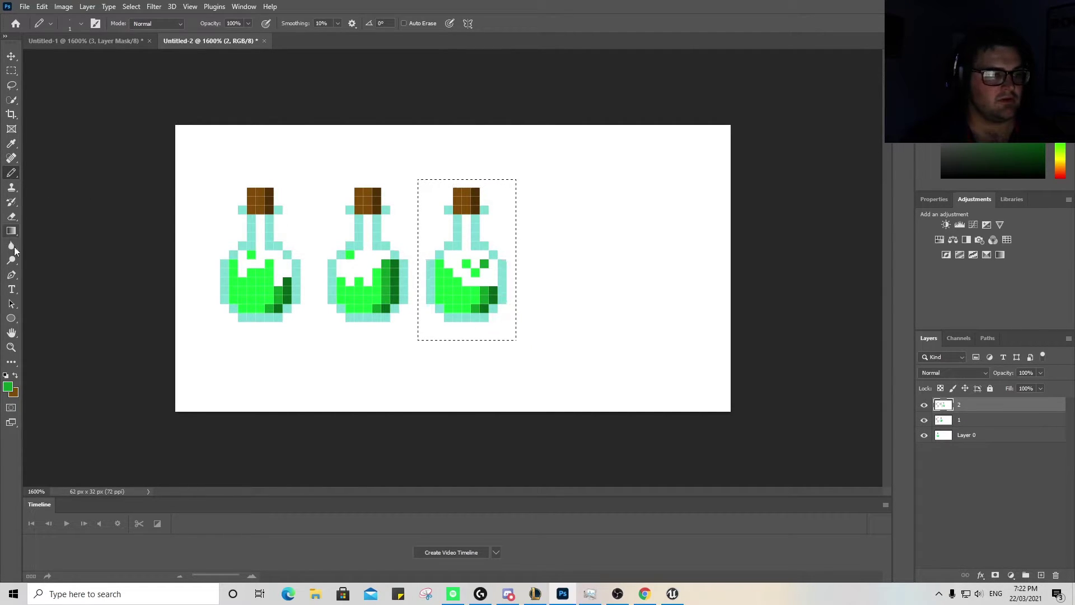
{"action": "left_click", "coordinate": [11, 143]}
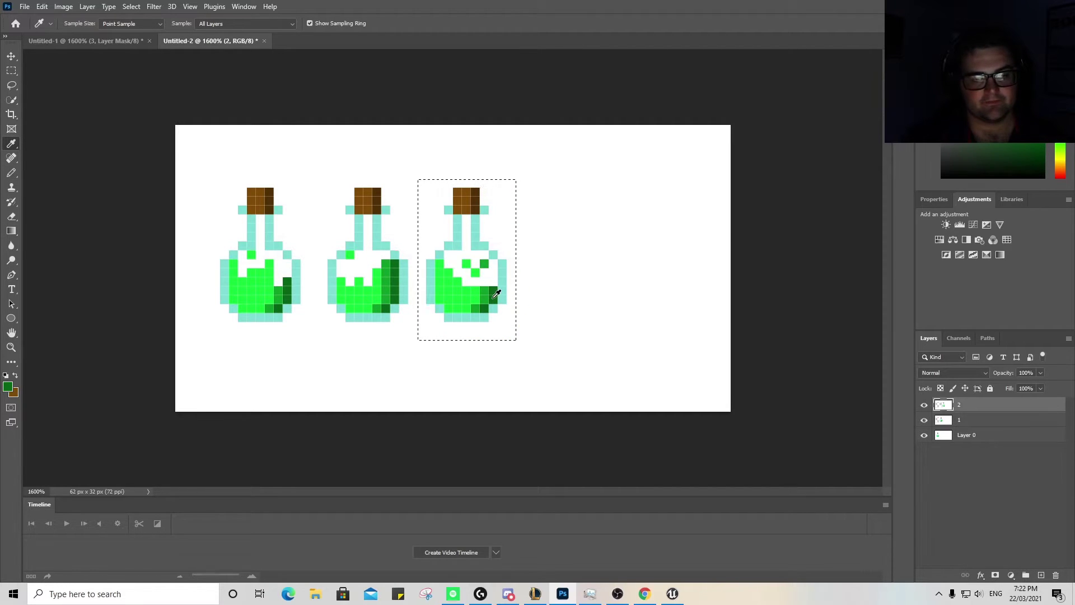
{"action": "left_click", "coordinate": [11, 173]}
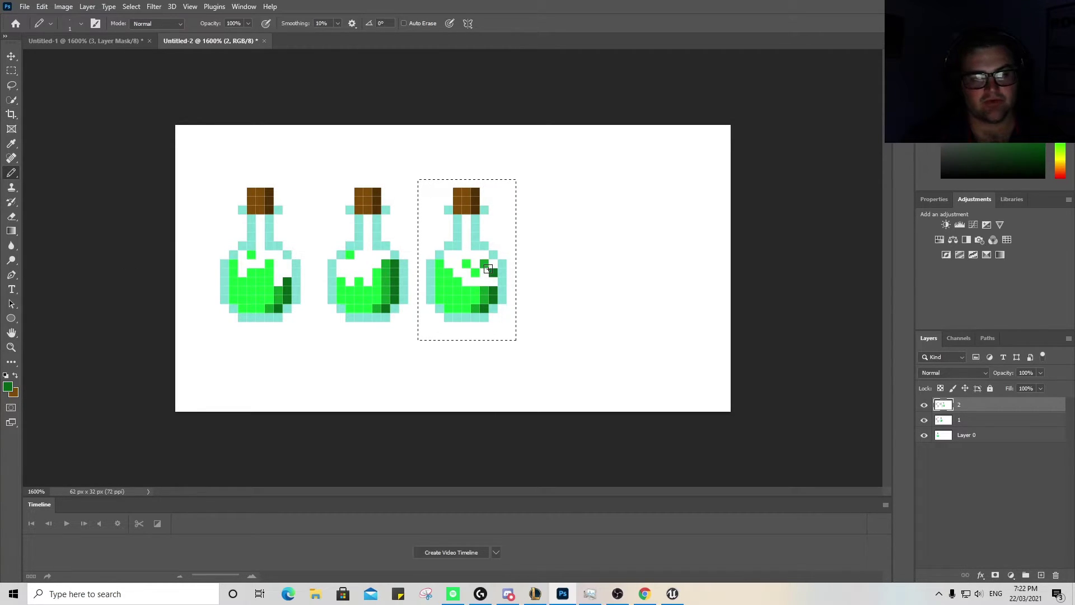
{"action": "left_click", "coordinate": [10, 147]}
{"action": "left_click", "coordinate": [191, 187]}
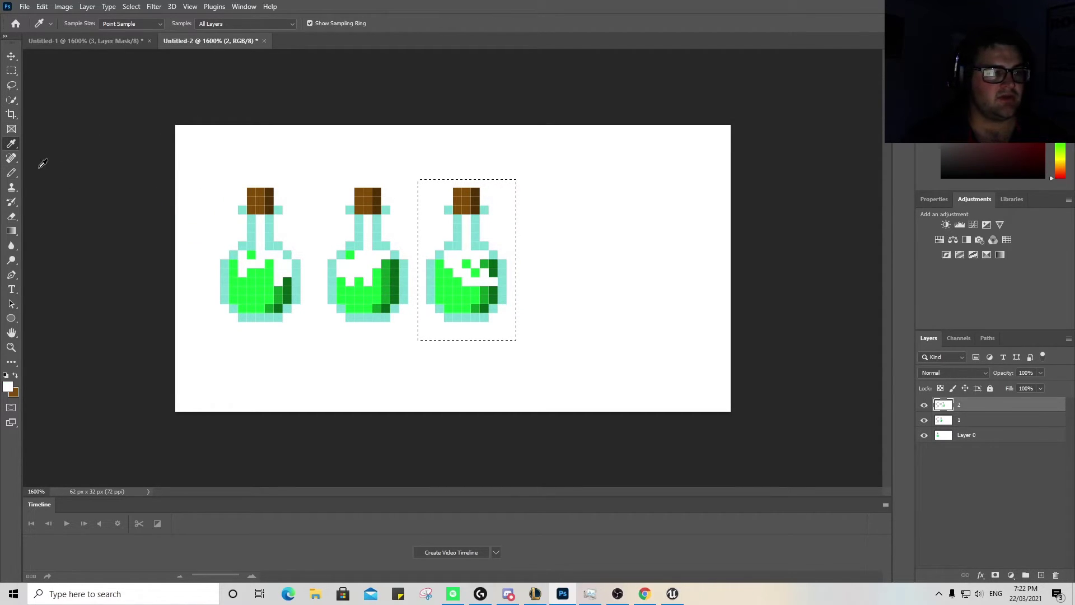
{"action": "left_click", "coordinate": [11, 173]}
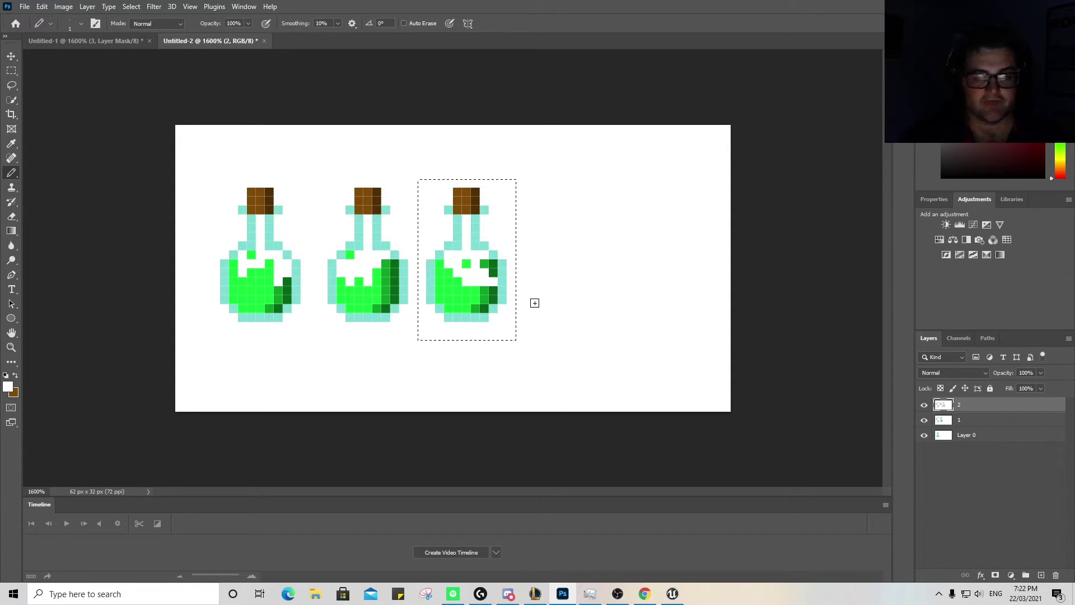
- Deselect, then duplicate layer 2 as a new layer named '3'
{"action": "key", "text": "ctrl+d"}
{"action": "right_click", "coordinate": [982, 404]}
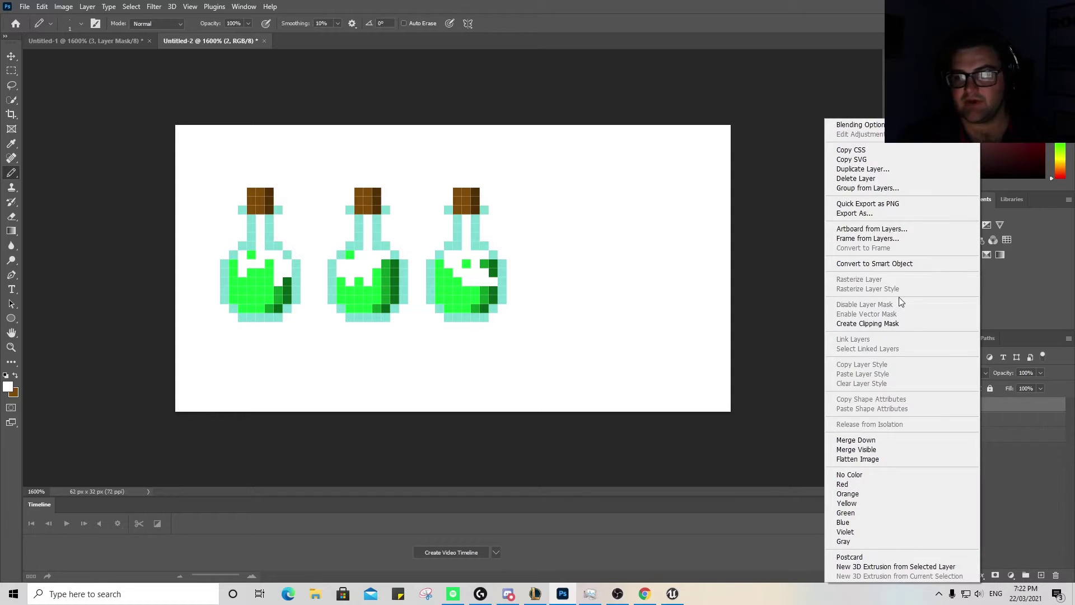
{"action": "left_click", "coordinate": [899, 167]}
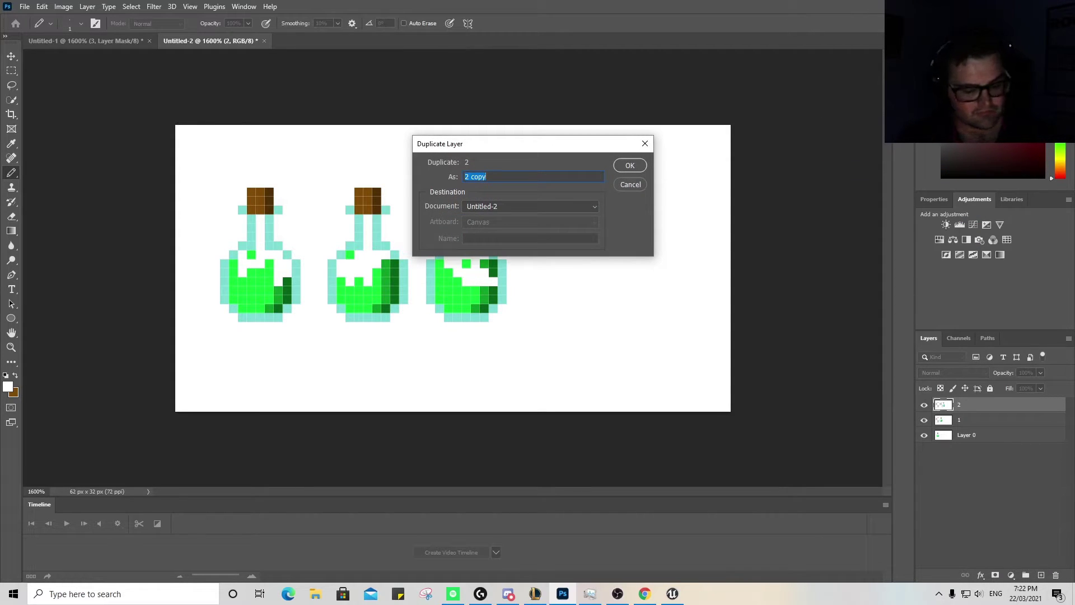
{"action": "type", "text": "3"}
{"action": "key", "text": "Return"}
- Copy the third potion into place 11 px to its right
{"action": "left_click", "coordinate": [10, 71]}
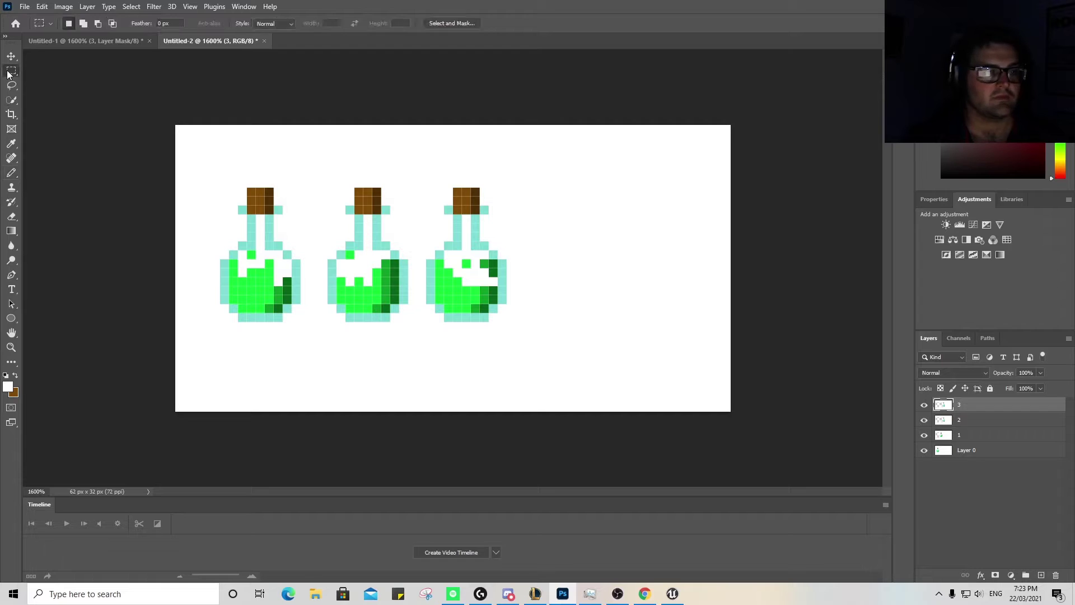
{"action": "left_click_drag", "start_coordinate": [422, 183], "coordinate": [507, 330]}
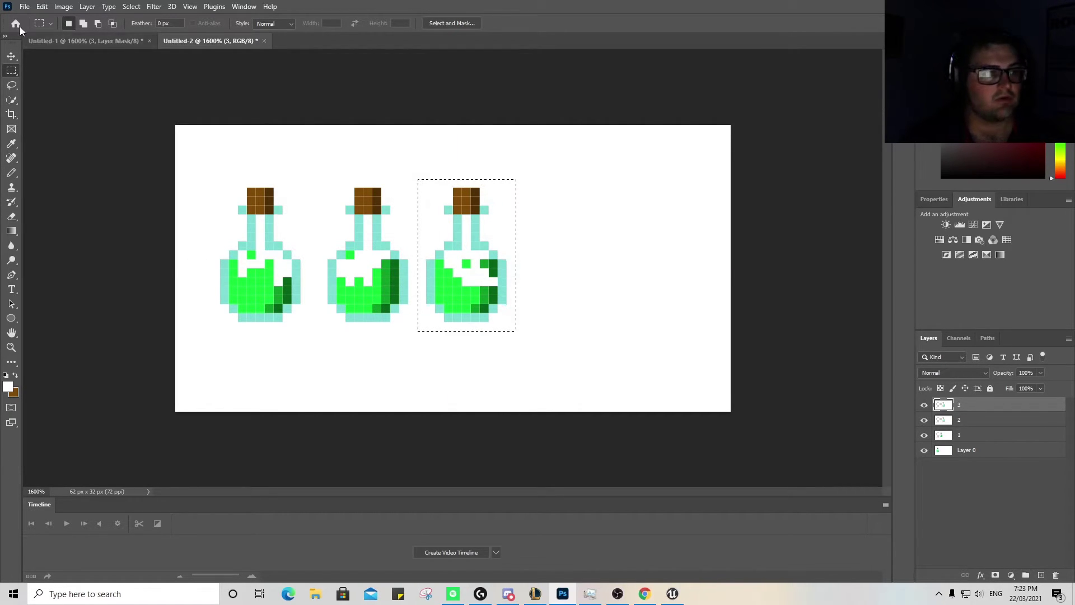
{"action": "key", "text": "v"}
{"action": "left_click_drag", "start_coordinate": [423, 268], "coordinate": [563, 283]}
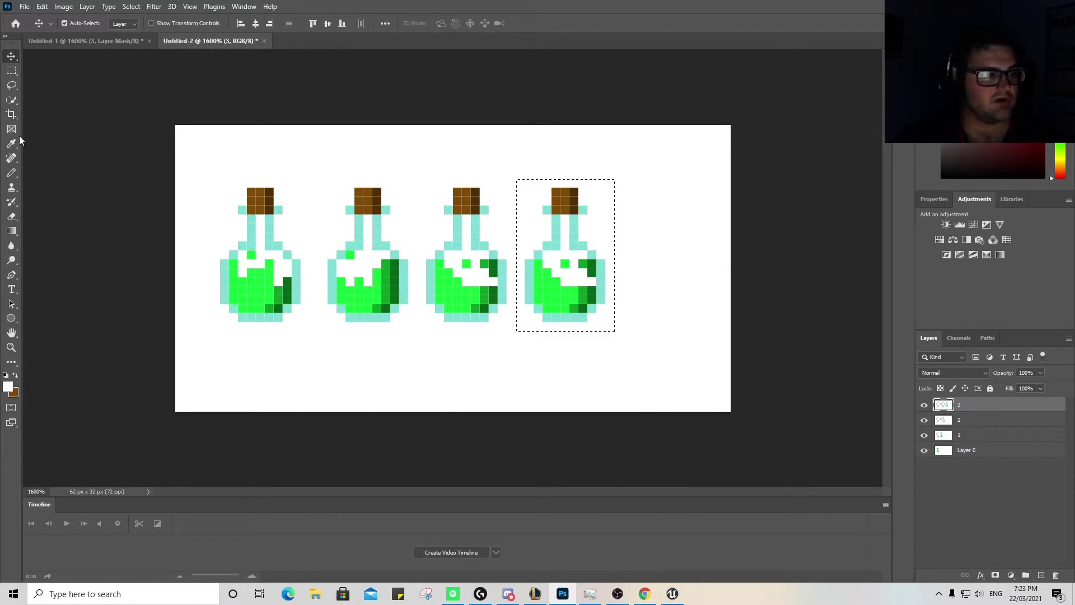
- Whiten the fourth potion's upper liquid and repaint a more level bright green surface
{"action": "left_click", "coordinate": [11, 173]}
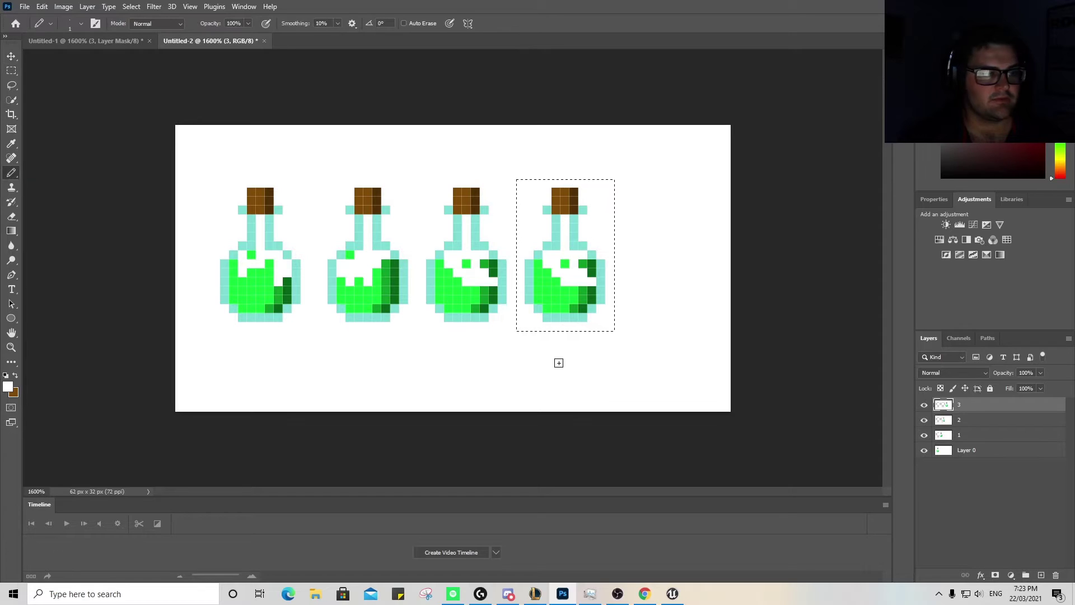
{"action": "mouse_move", "coordinate": [534, 269]}
{"action": "left_mouse_down"}
{"action": "mouse_move", "coordinate": [556, 283]}
{"action": "mouse_move", "coordinate": [590, 273]}
{"action": "left_mouse_up"}
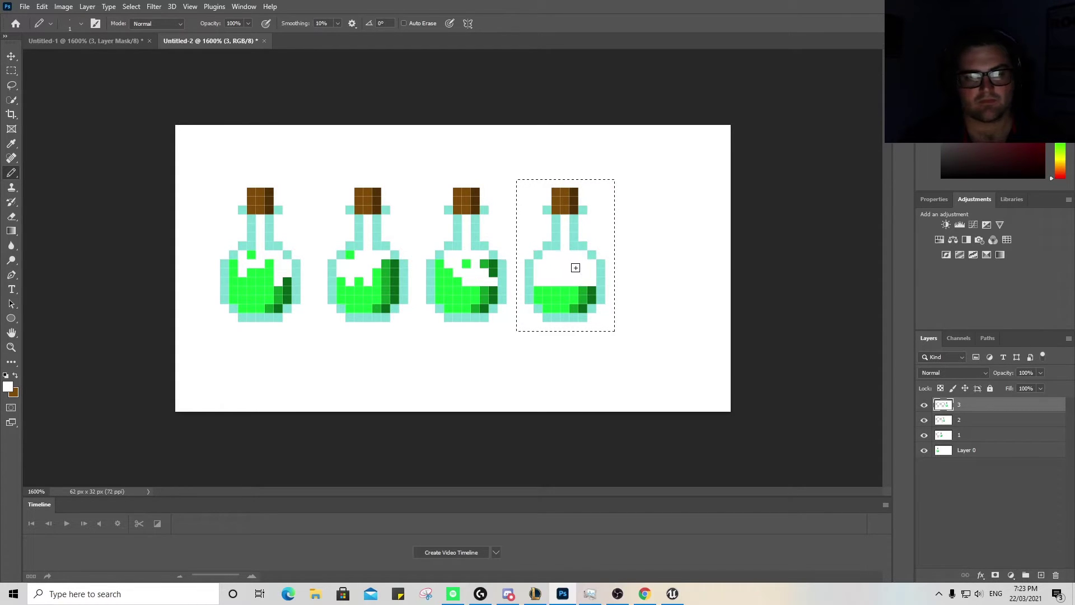
{"action": "key", "text": "i"}
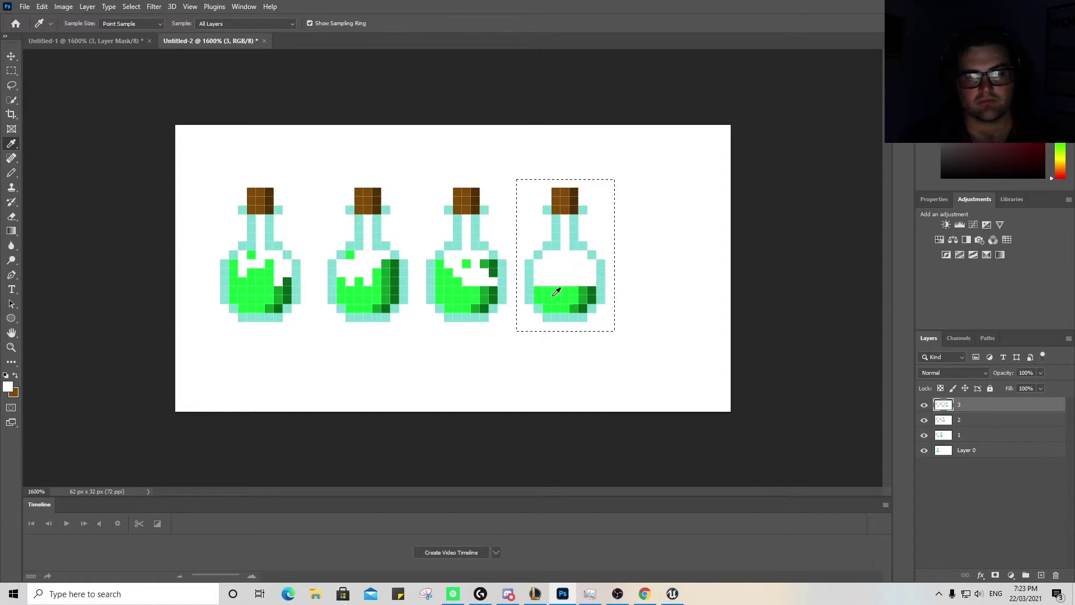
{"action": "left_click", "coordinate": [556, 292]}
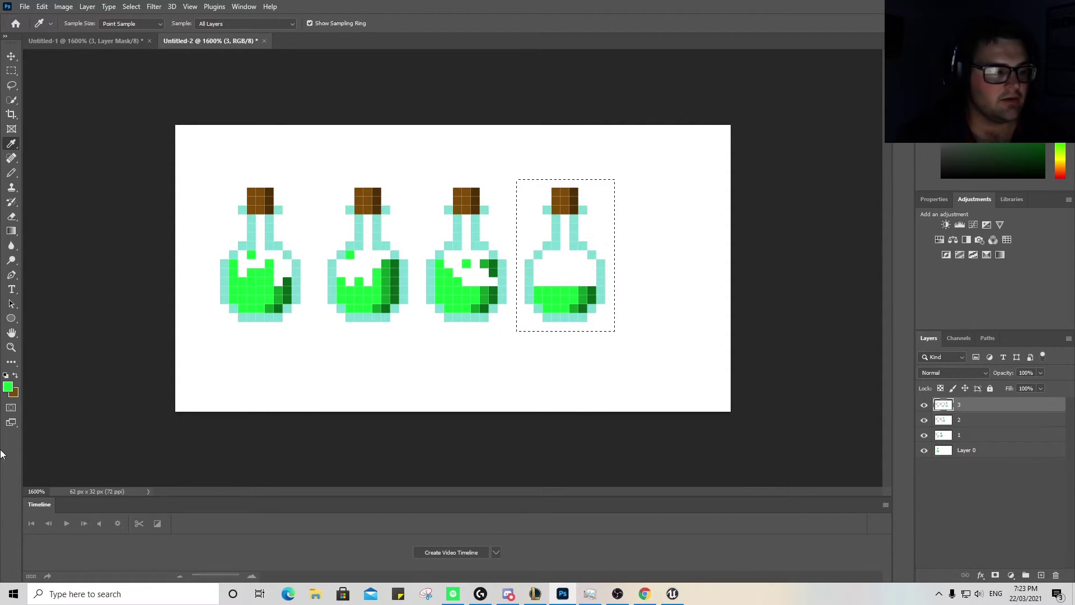
{"action": "left_click", "coordinate": [12, 173]}
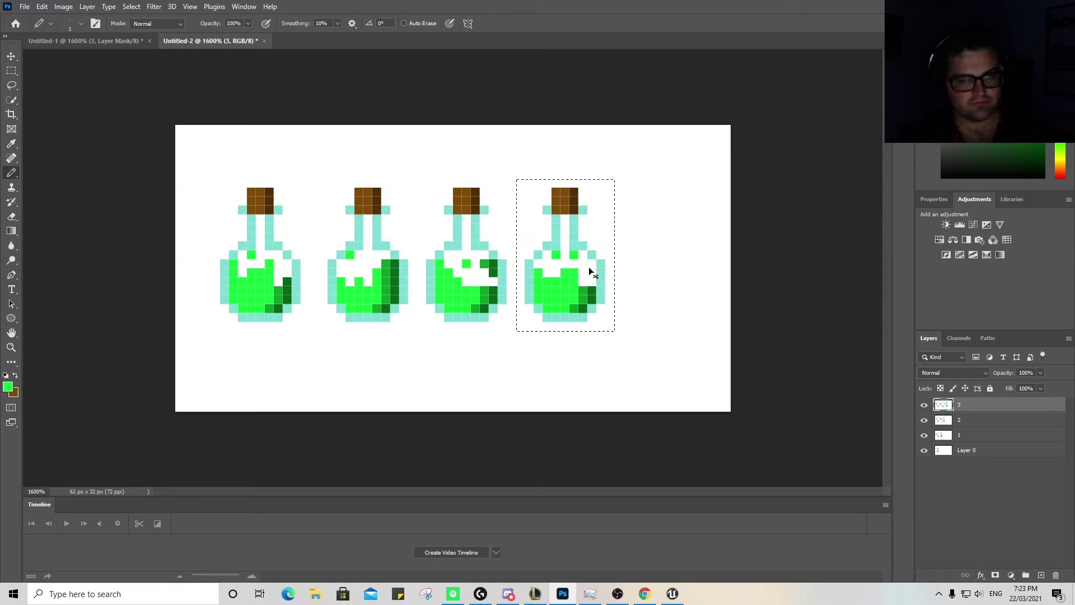
- Extend dark green shading along the fourth potion's right side and touch up in white
{"action": "left_click", "coordinate": [11, 143]}
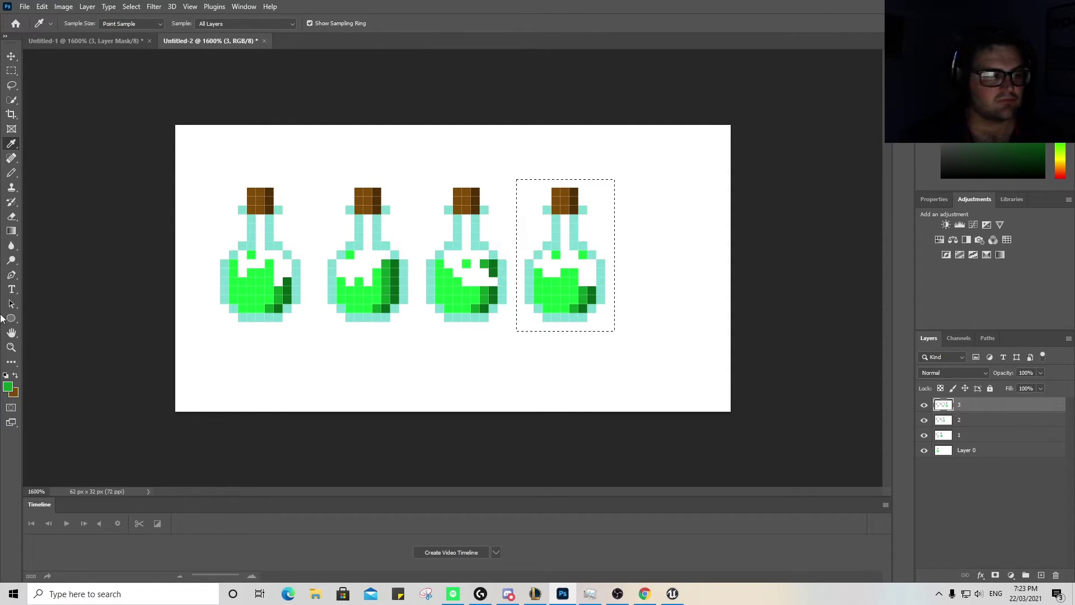
{"action": "left_click", "coordinate": [11, 172]}
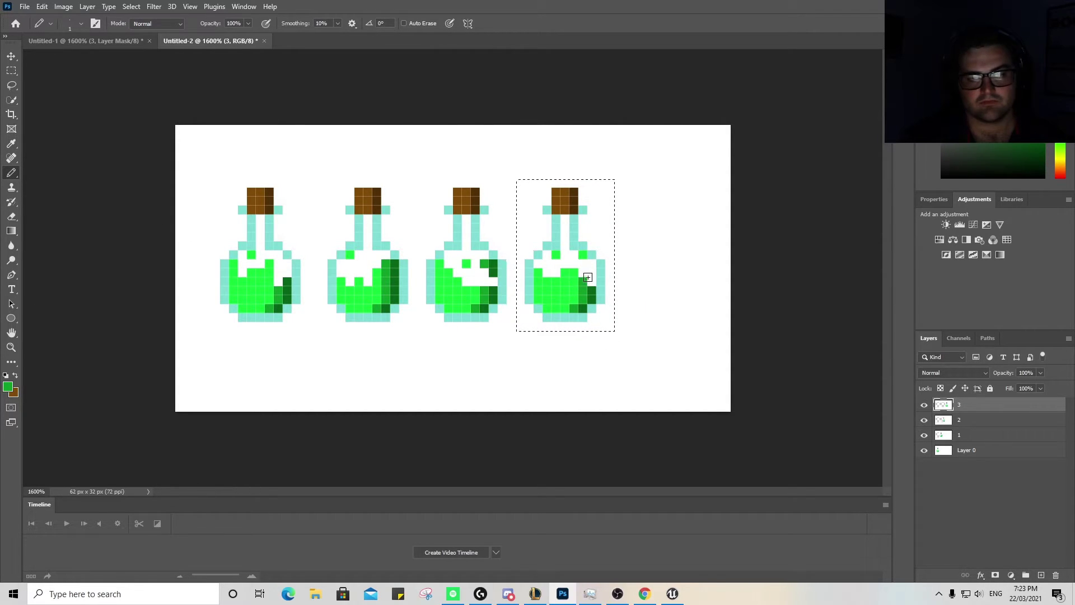
{"action": "left_click", "coordinate": [12, 143]}
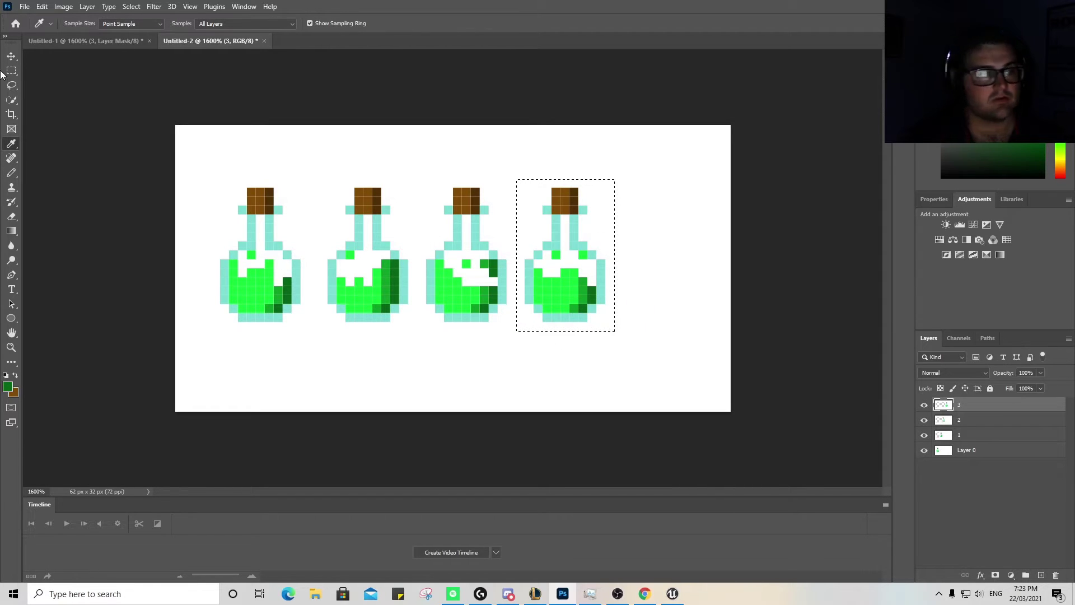
{"action": "left_click", "coordinate": [11, 172]}
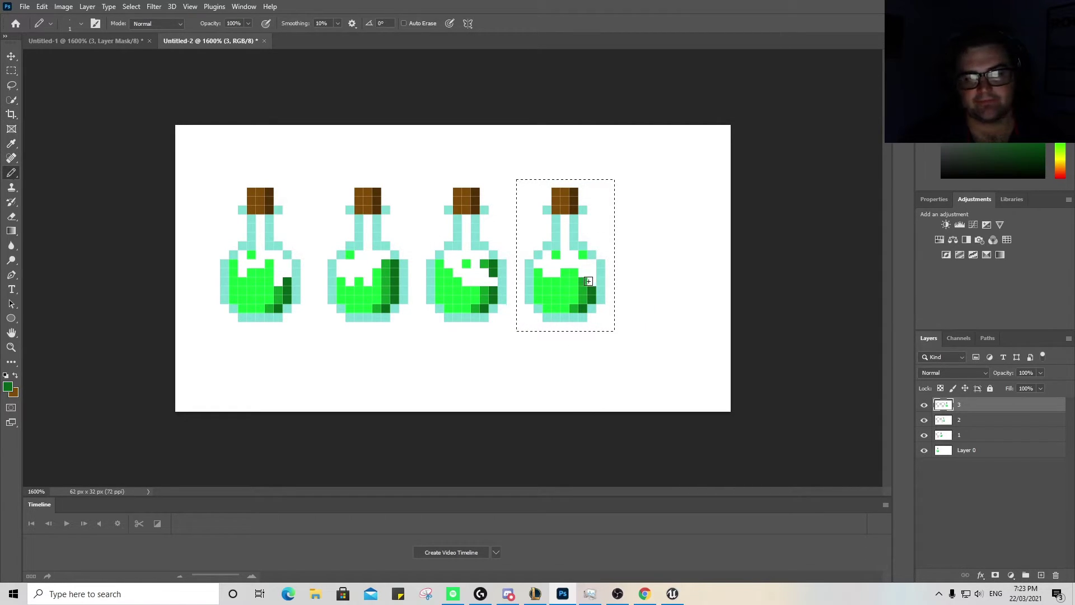
{"action": "left_click_drag", "start_coordinate": [589, 281], "coordinate": [591, 272]}
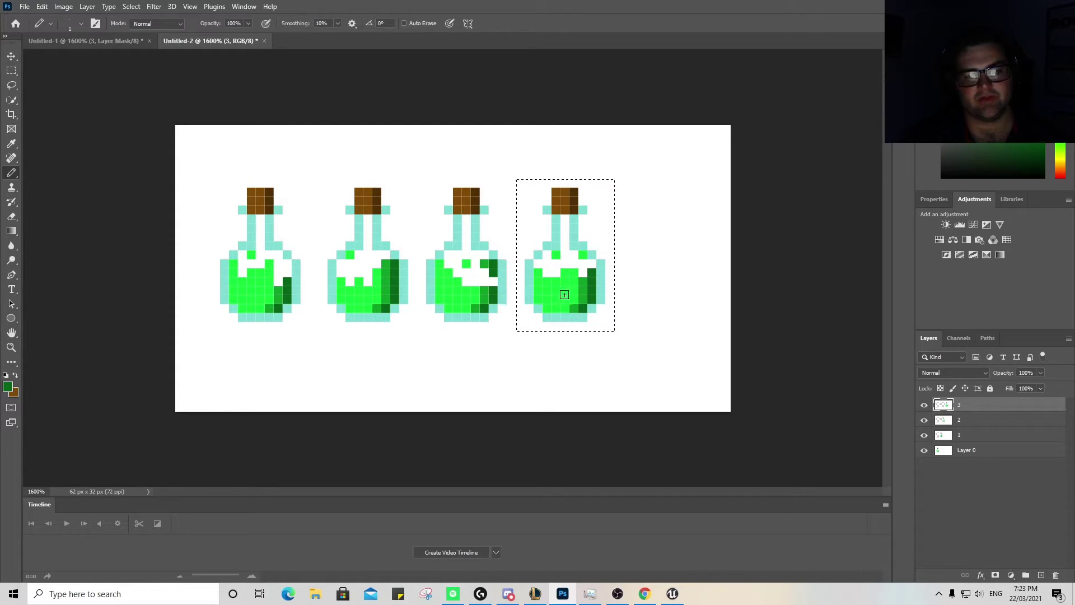
{"action": "left_click", "coordinate": [10, 144]}
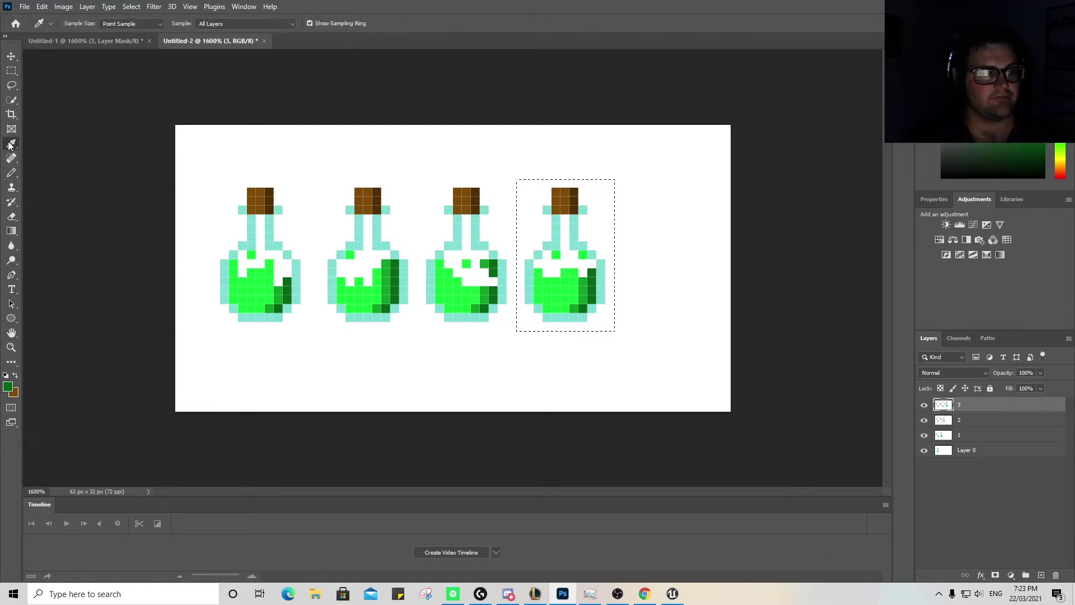
{"action": "left_click", "coordinate": [314, 177]}
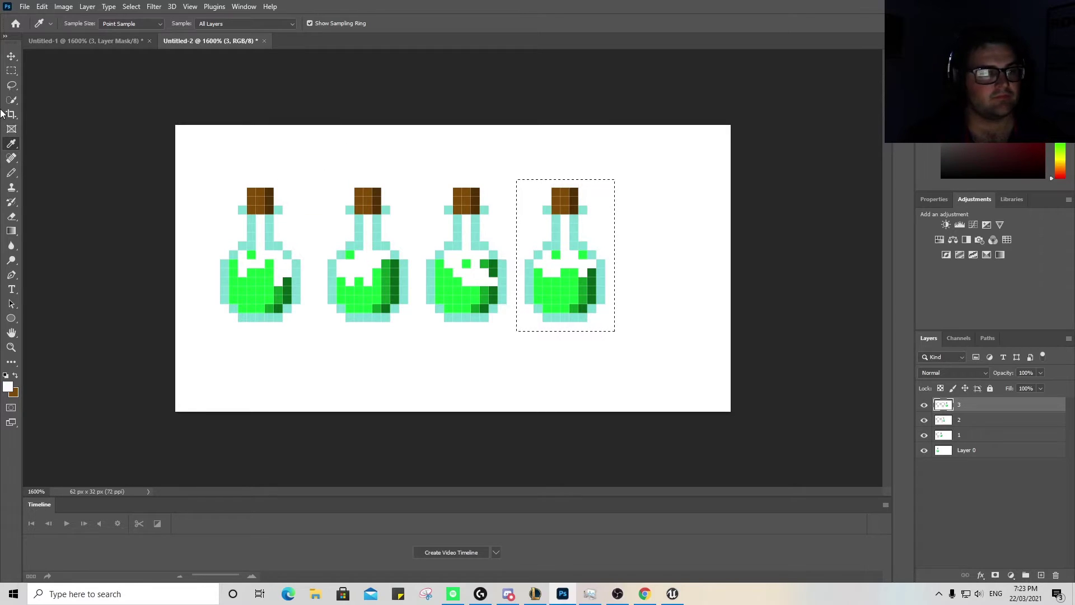
{"action": "left_click", "coordinate": [10, 173]}
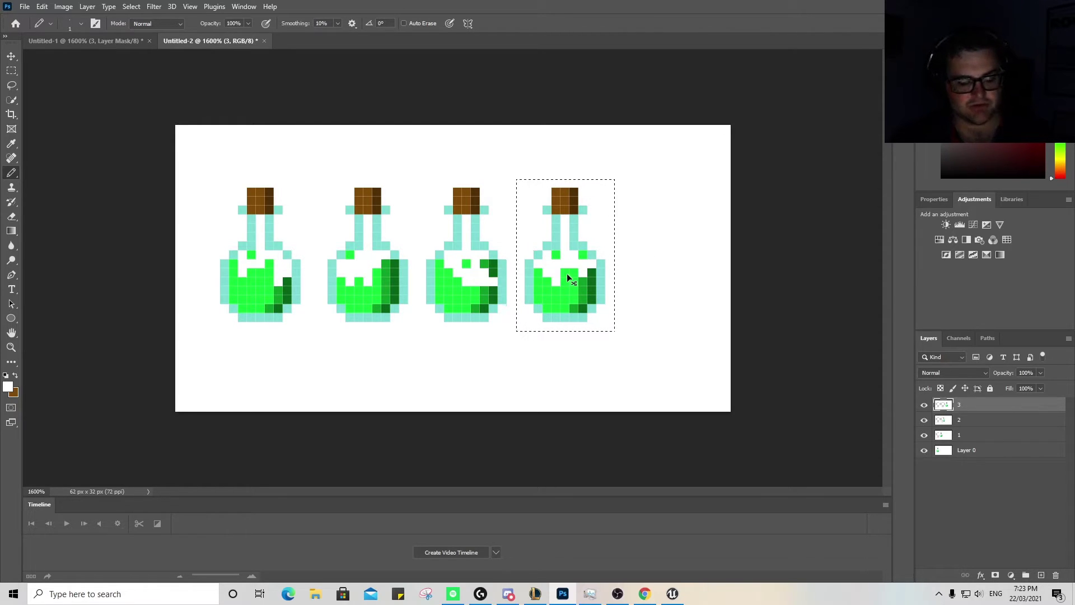
- Select Layer 0 through layer 3 and merge the four layers into one
{"action": "key", "text": "ctrl+d"}
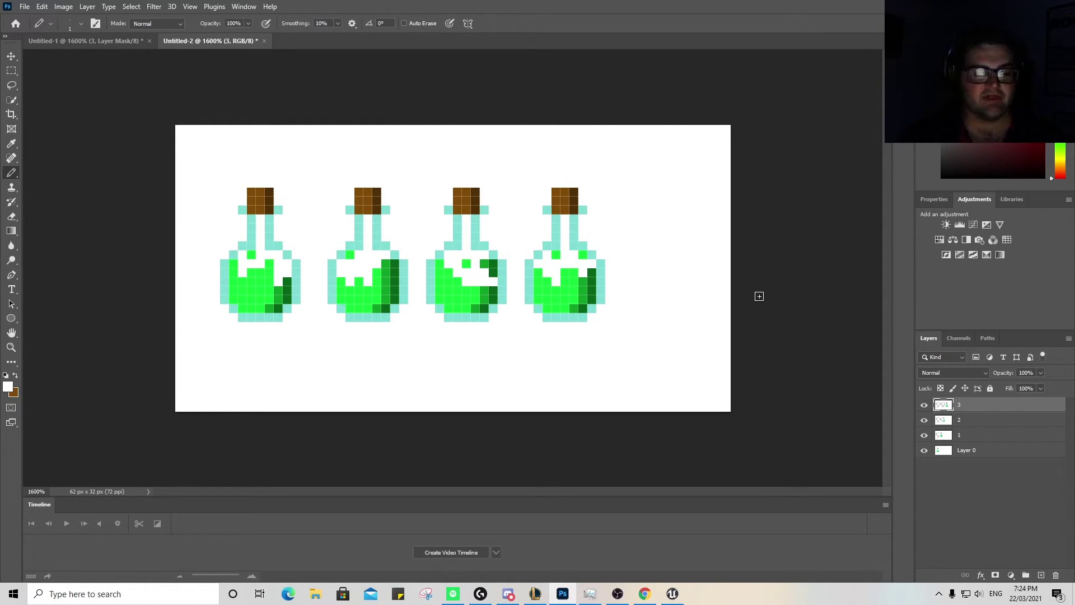
{"action": "left_click", "coordinate": [976, 434]}
{"action": "left_click", "coordinate": [983, 411]}
{"action": "left_click", "coordinate": [985, 452]}
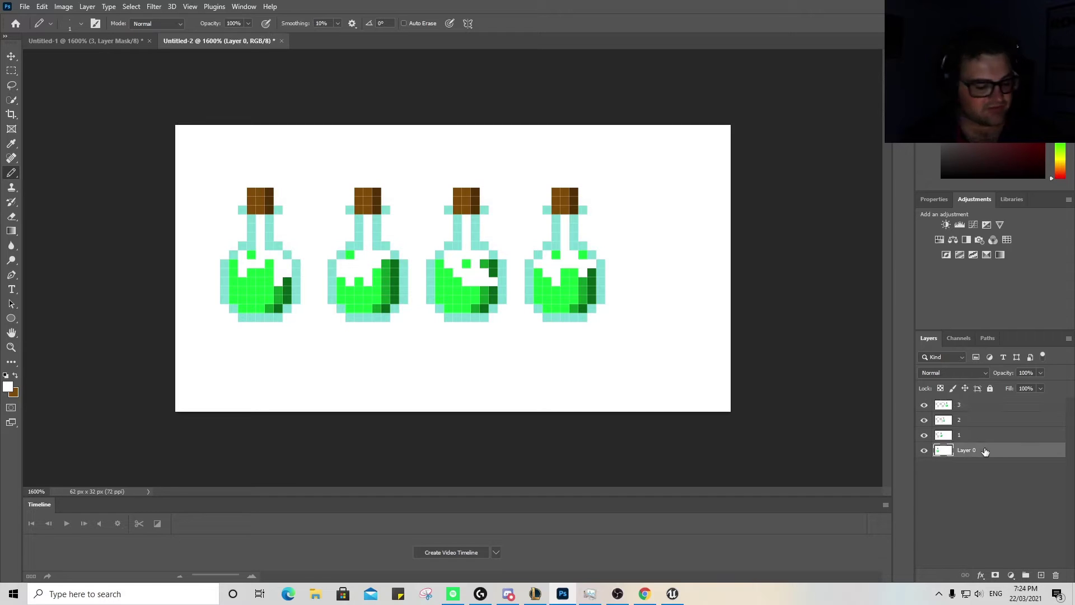
{"action": "key", "text": "alt+shift+bracketright"}
{"action": "key", "text": "alt+shift+bracketright"}
{"action": "key", "text": "alt+shift+bracketright"}
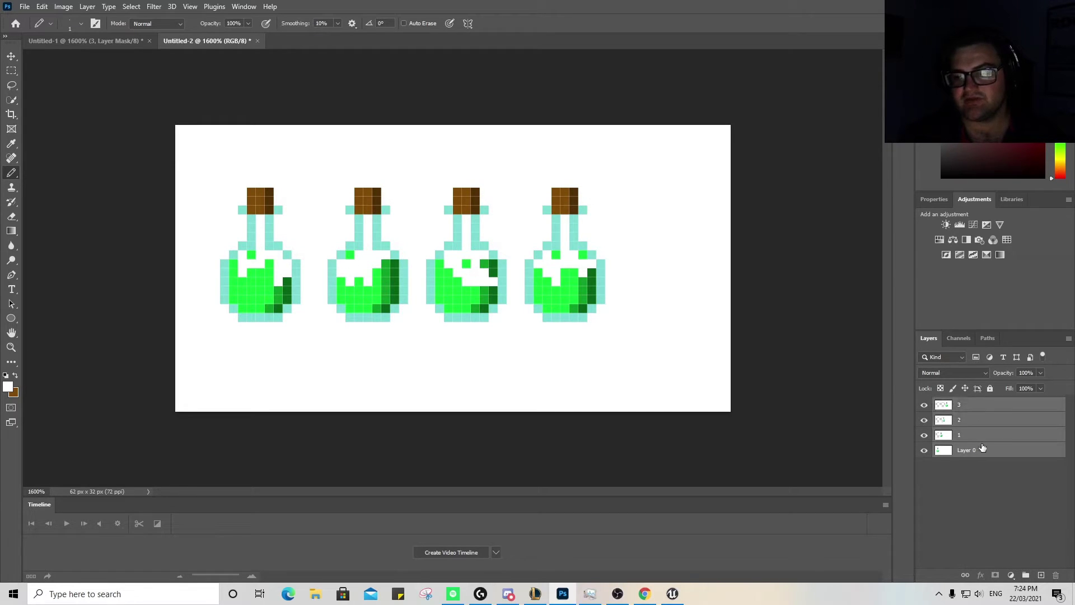
{"action": "right_click", "coordinate": [984, 440]}
{"action": "left_click", "coordinate": [890, 440]}
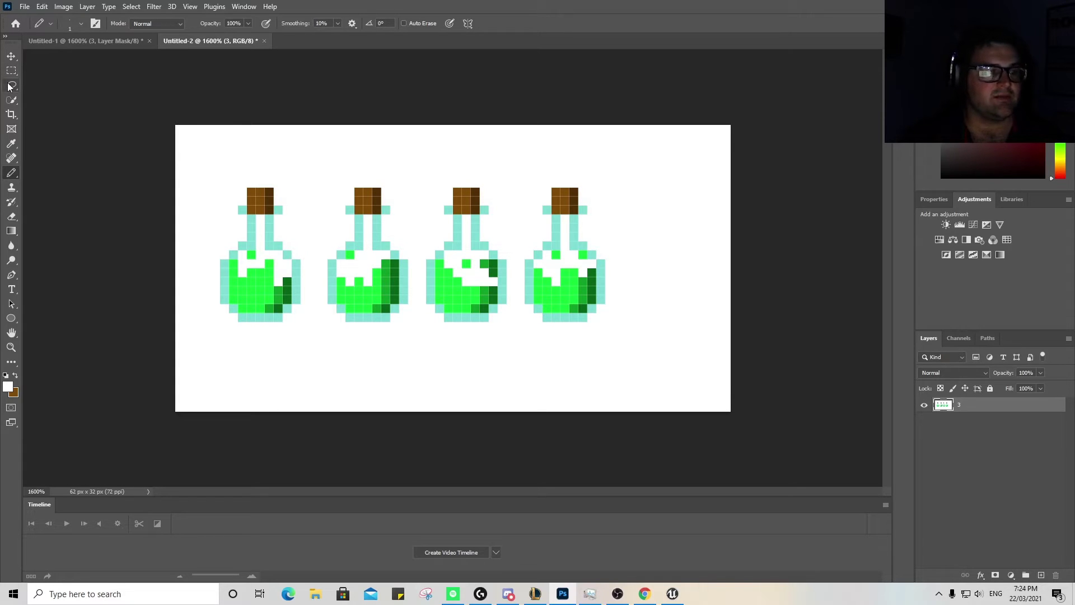
- Quick-select all four potions and add a layer mask to hide the white background
{"action": "left_click", "coordinate": [12, 100]}
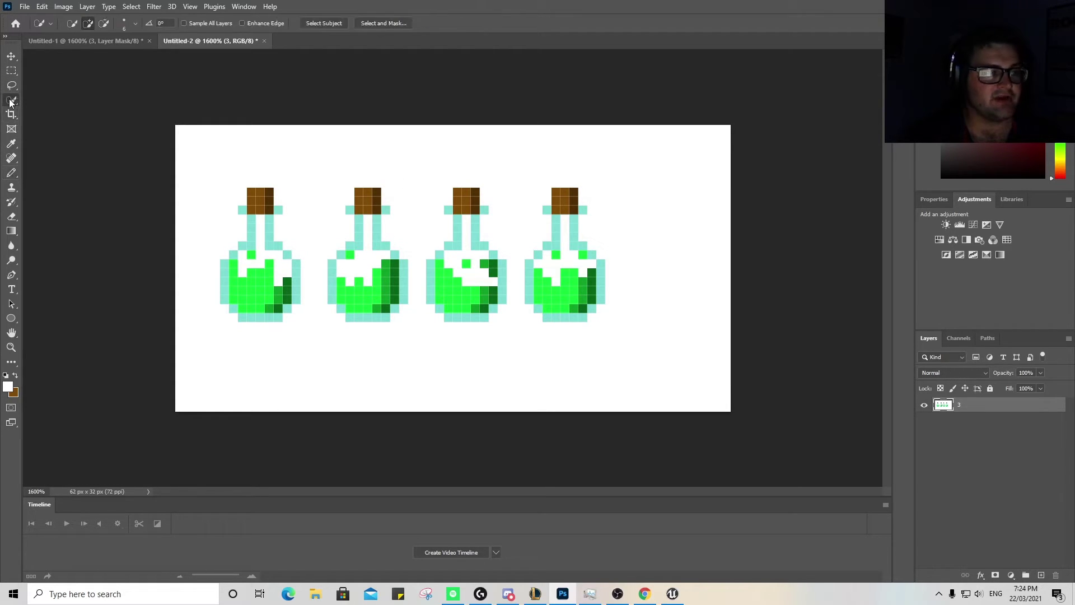
{"action": "mouse_move", "coordinate": [263, 275]}
{"action": "left_mouse_down"}
{"action": "mouse_move", "coordinate": [261, 303]}
{"action": "mouse_move", "coordinate": [276, 321]}
{"action": "left_mouse_up"}
{"action": "left_click_drag", "start_coordinate": [364, 297], "coordinate": [362, 263]}
{"action": "mouse_move", "coordinate": [455, 305]}
{"action": "left_mouse_down"}
{"action": "mouse_move", "coordinate": [466, 272]}
{"action": "mouse_move", "coordinate": [497, 331]}
{"action": "mouse_move", "coordinate": [560, 280]}
{"action": "left_mouse_up"}
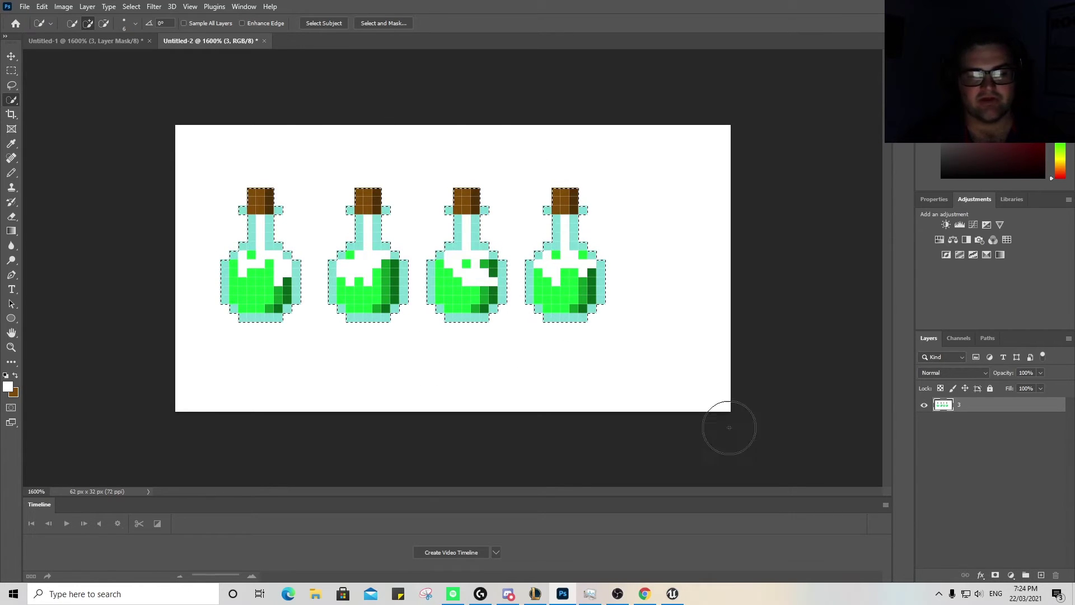
{"action": "left_click", "coordinate": [996, 575]}
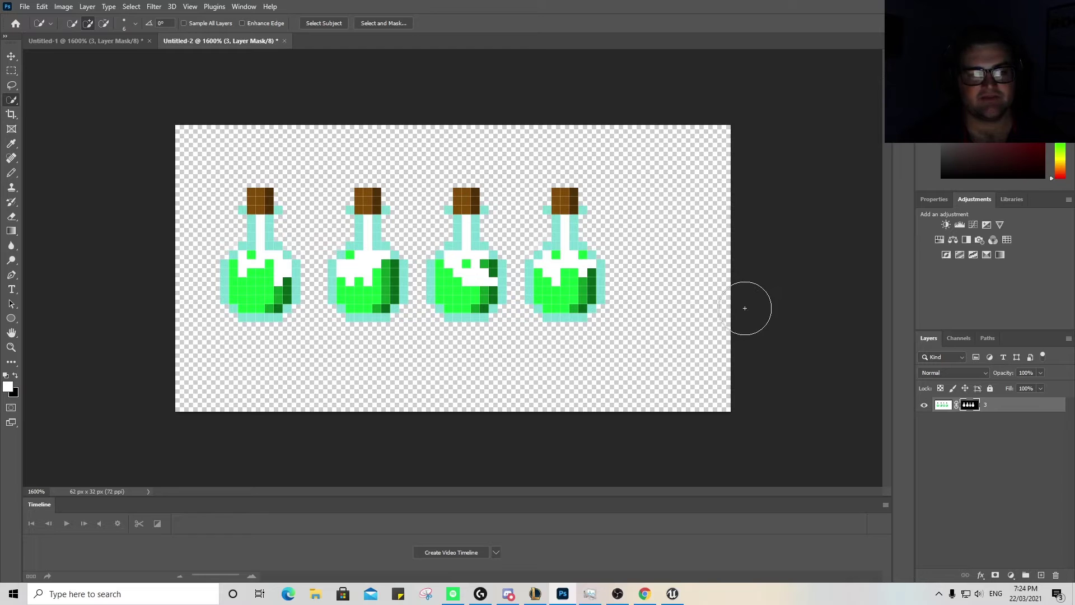
- Save the document on this computer as 'potion sprite' PSD, accepting compatibility
{"action": "left_click", "coordinate": [25, 6]}
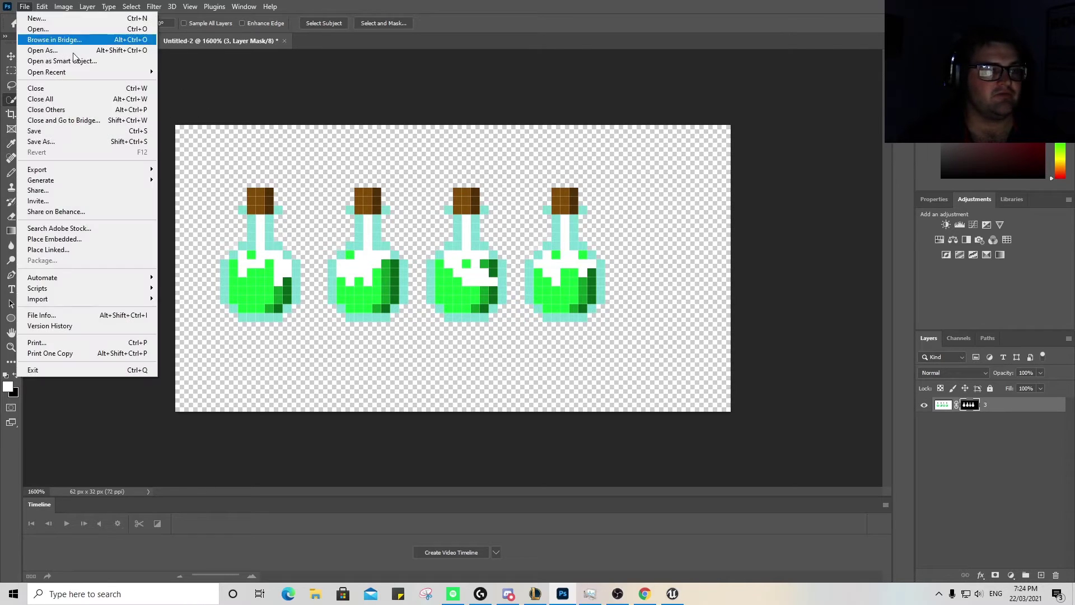
{"action": "left_click", "coordinate": [88, 136]}
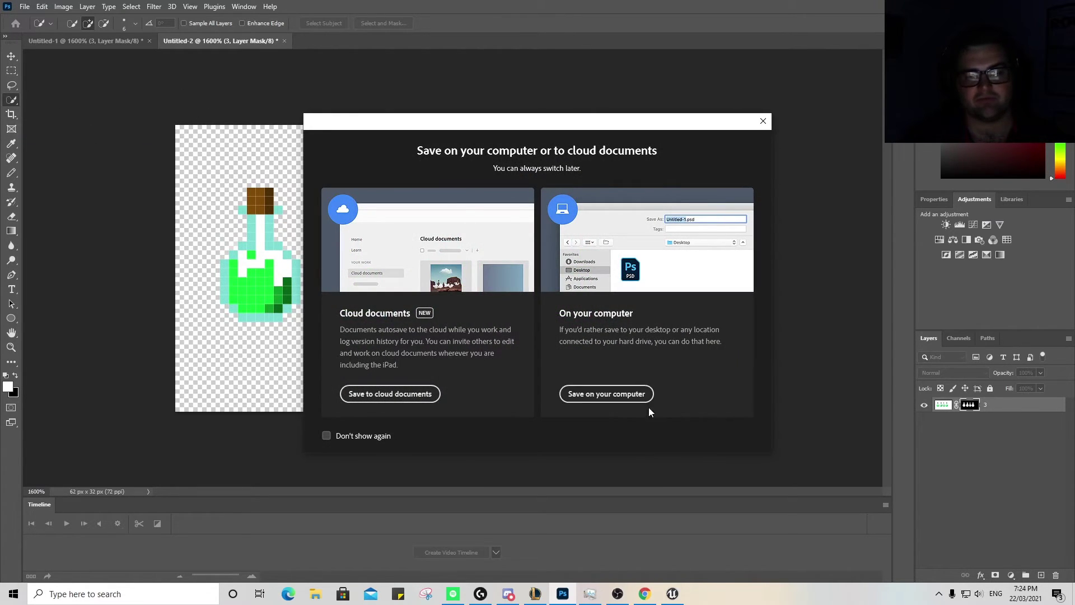
{"action": "left_click", "coordinate": [636, 399]}
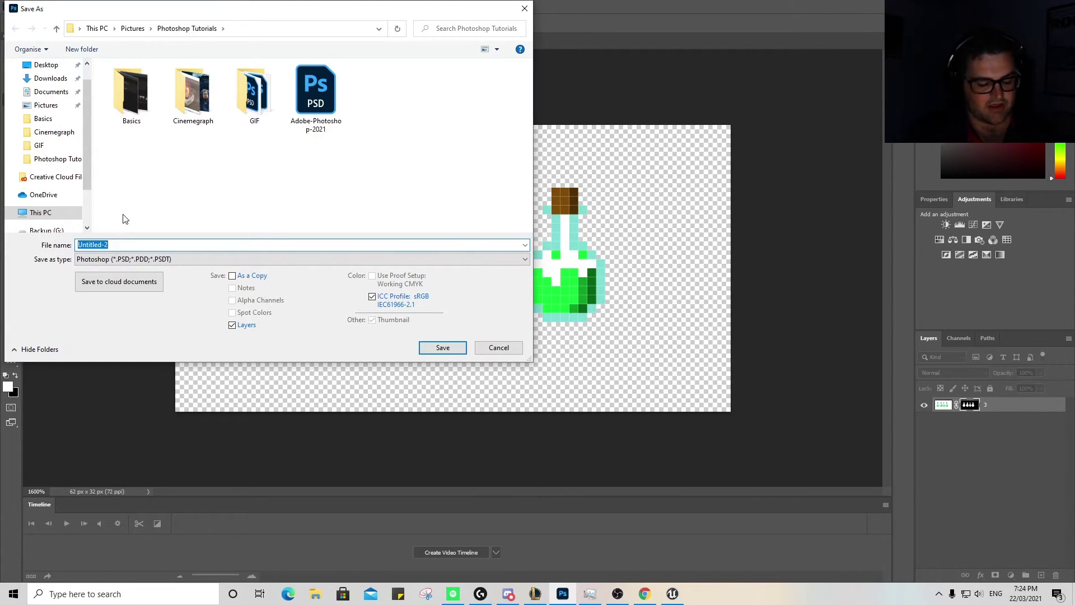
{"action": "type", "text": "potion sprite"}
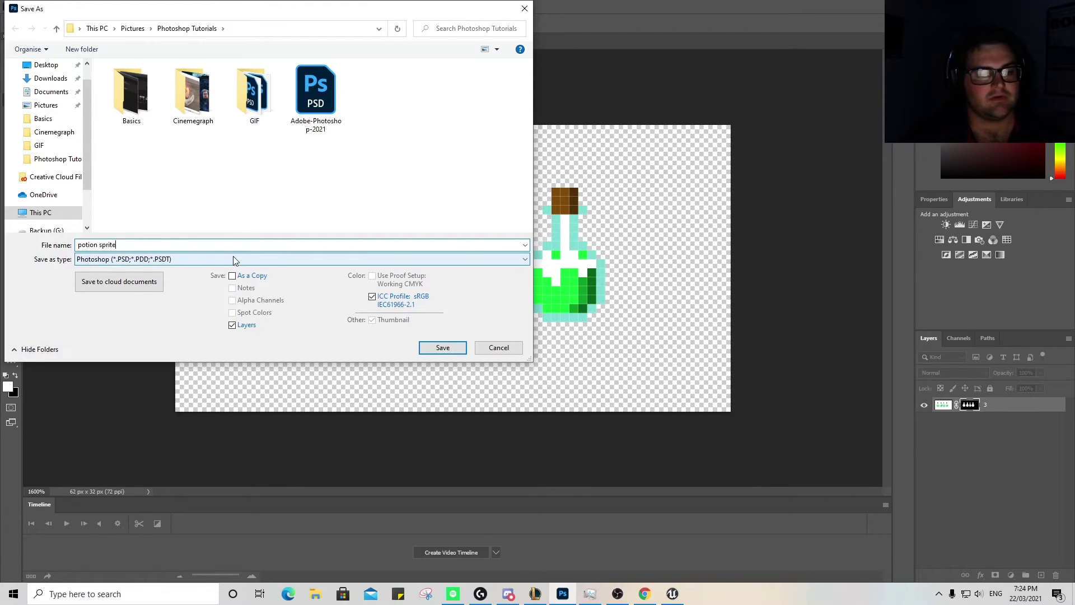
{"action": "left_click", "coordinate": [446, 348]}
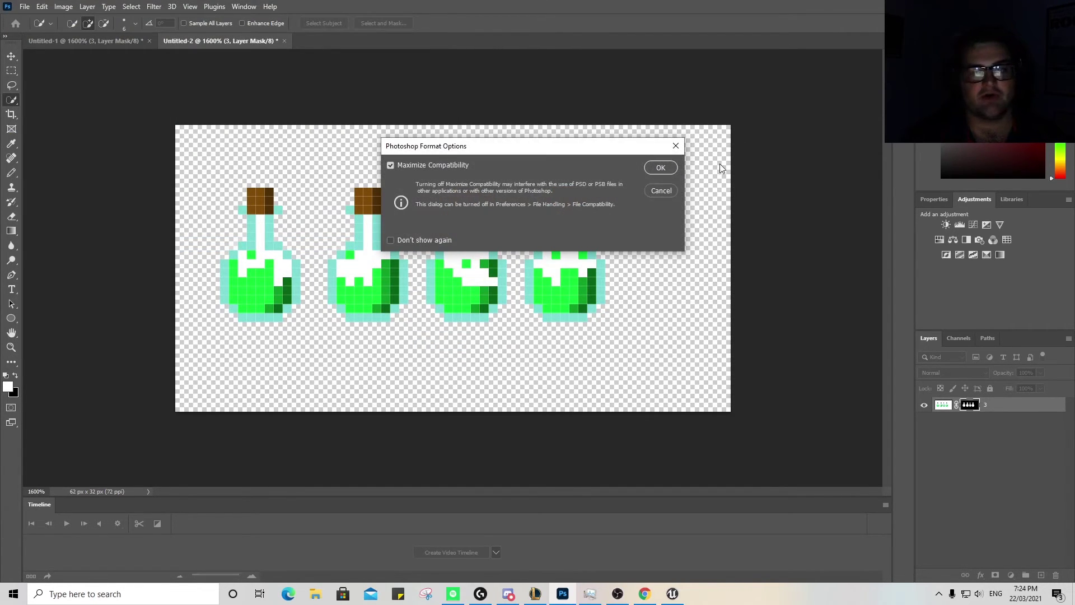
{"action": "left_click", "coordinate": [669, 166]}
- Save a PNG copy of the sprite sheet, accepting the PNG file size options
{"action": "left_click", "coordinate": [24, 6]}
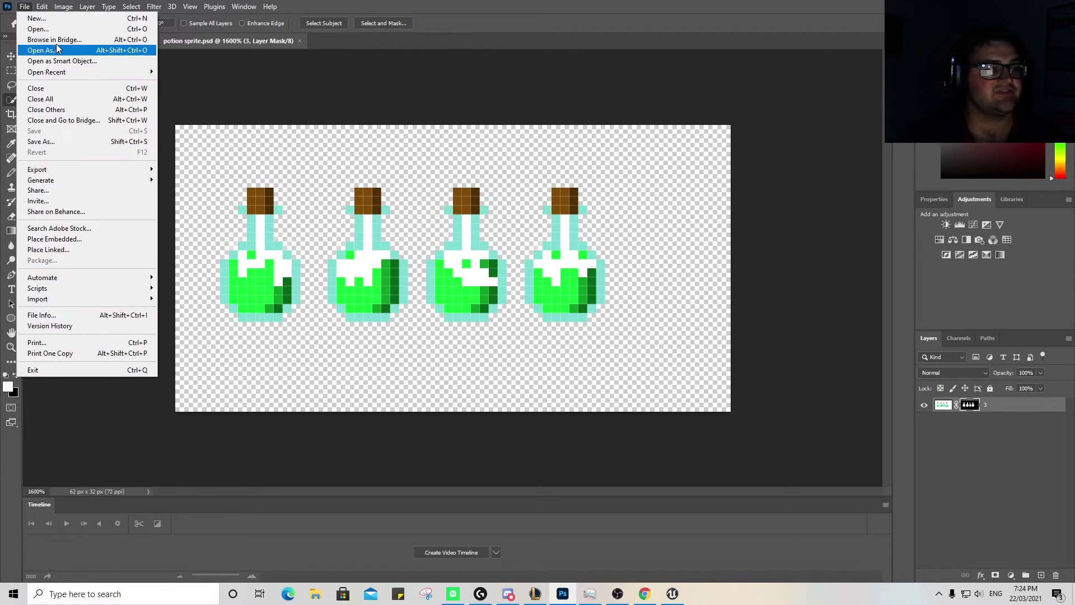
{"action": "left_click", "coordinate": [54, 140]}
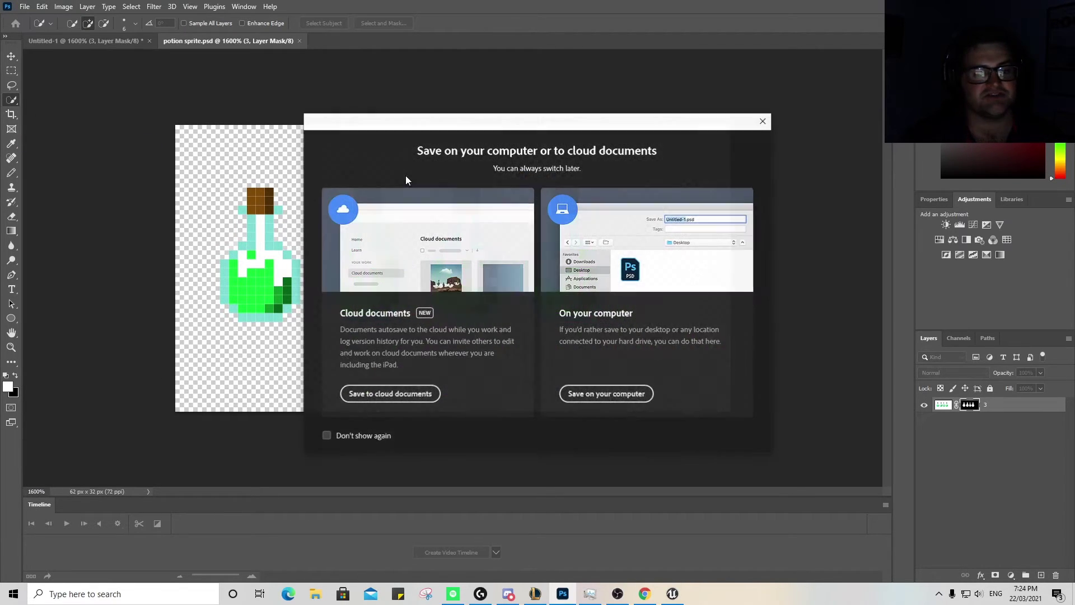
{"action": "left_click", "coordinate": [588, 392]}
{"action": "left_click", "coordinate": [149, 260]}
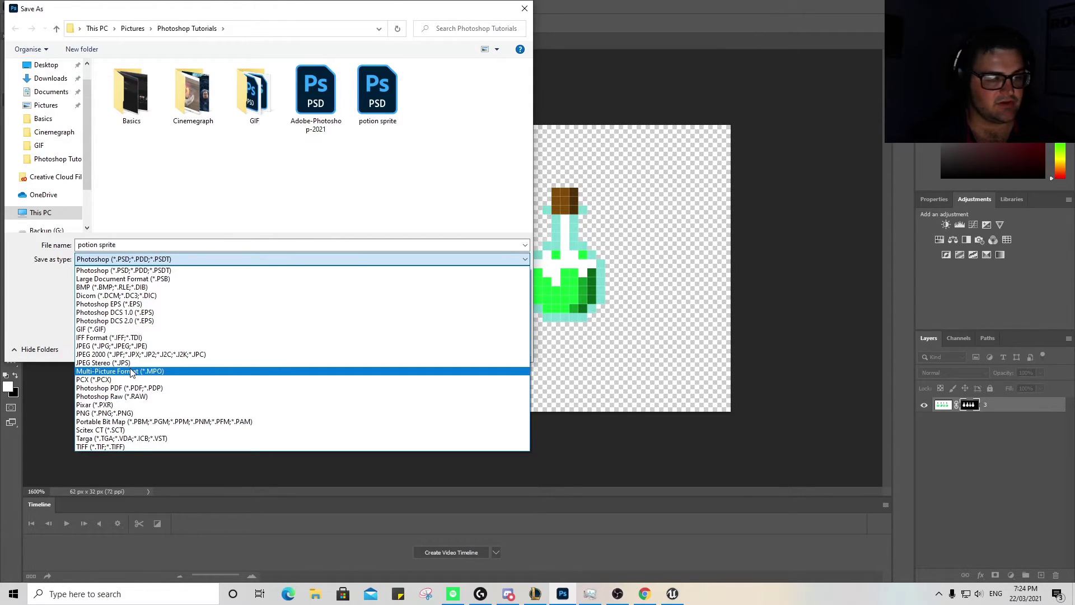
{"action": "left_click", "coordinate": [120, 413]}
{"action": "left_click", "coordinate": [436, 345]}
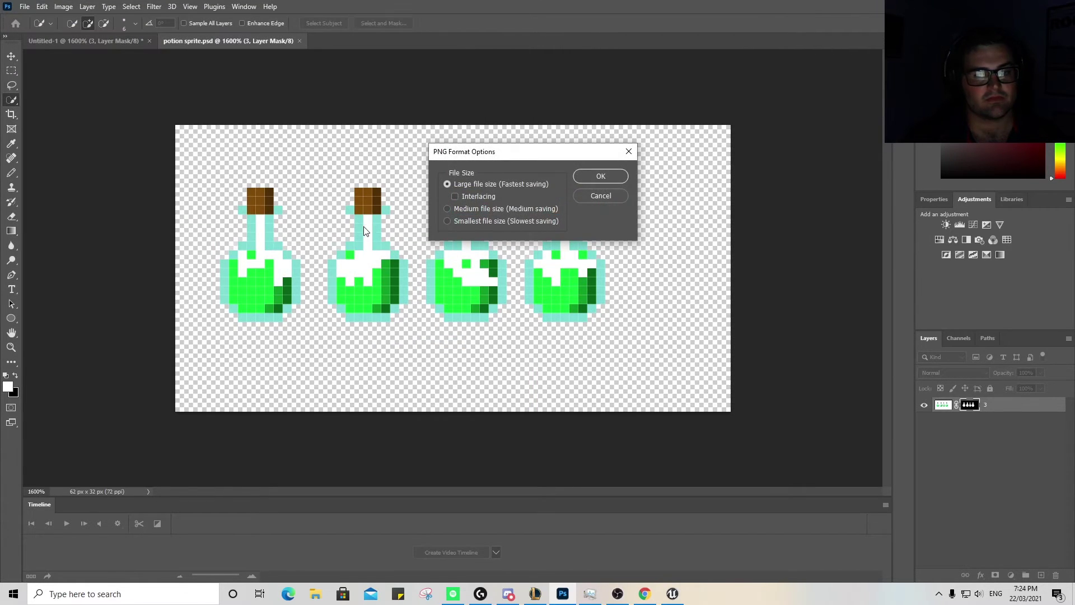
{"action": "left_click", "coordinate": [601, 176]}
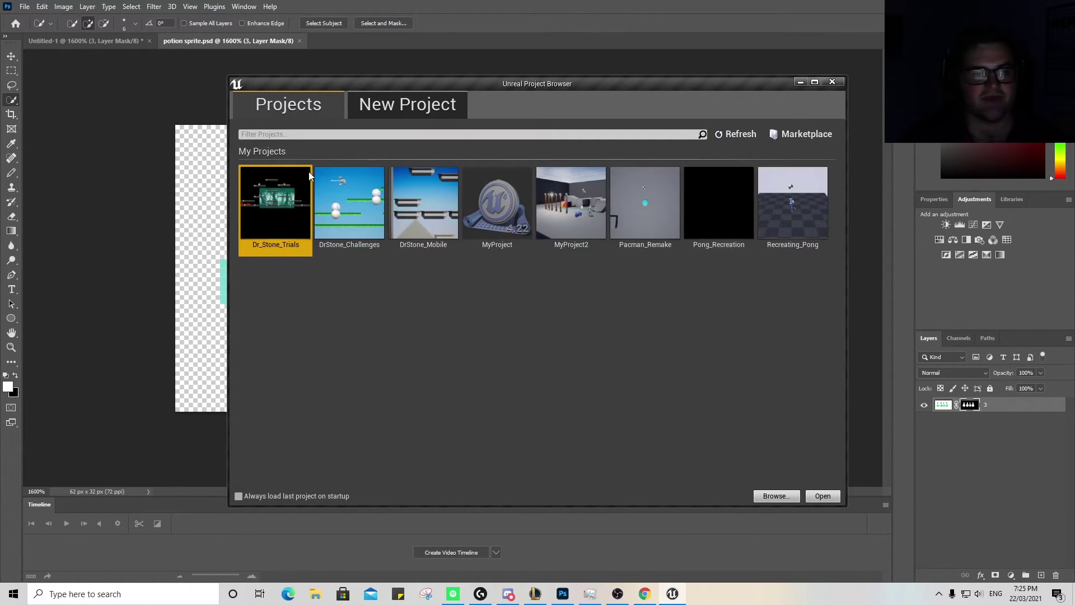
- Create a new Blank Blueprint project, MyProject3, with starter content
{"action": "left_click", "coordinate": [392, 102]}
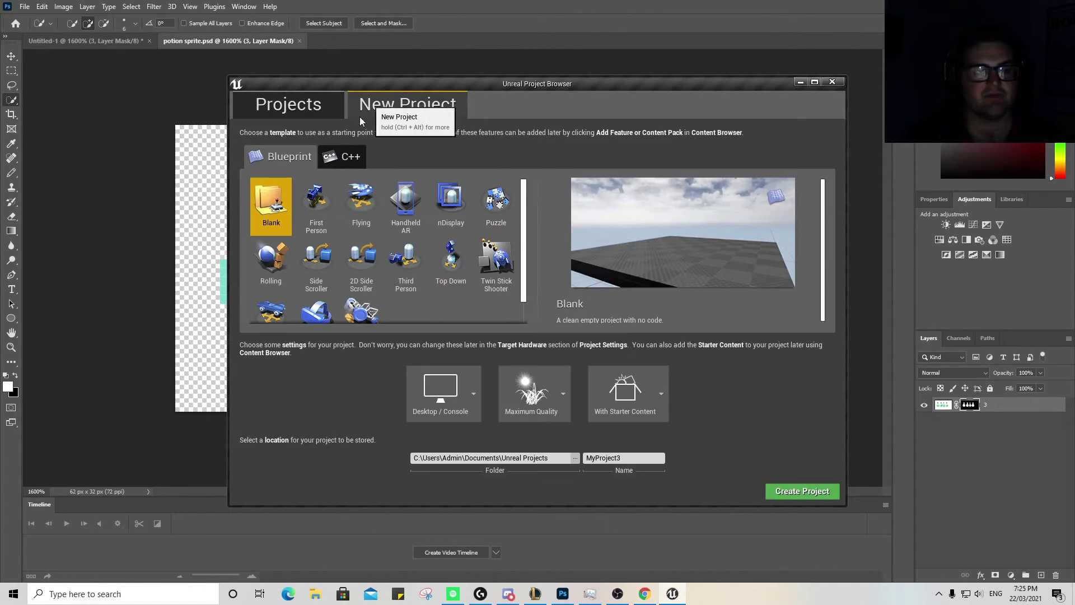
{"action": "left_click", "coordinate": [797, 492]}
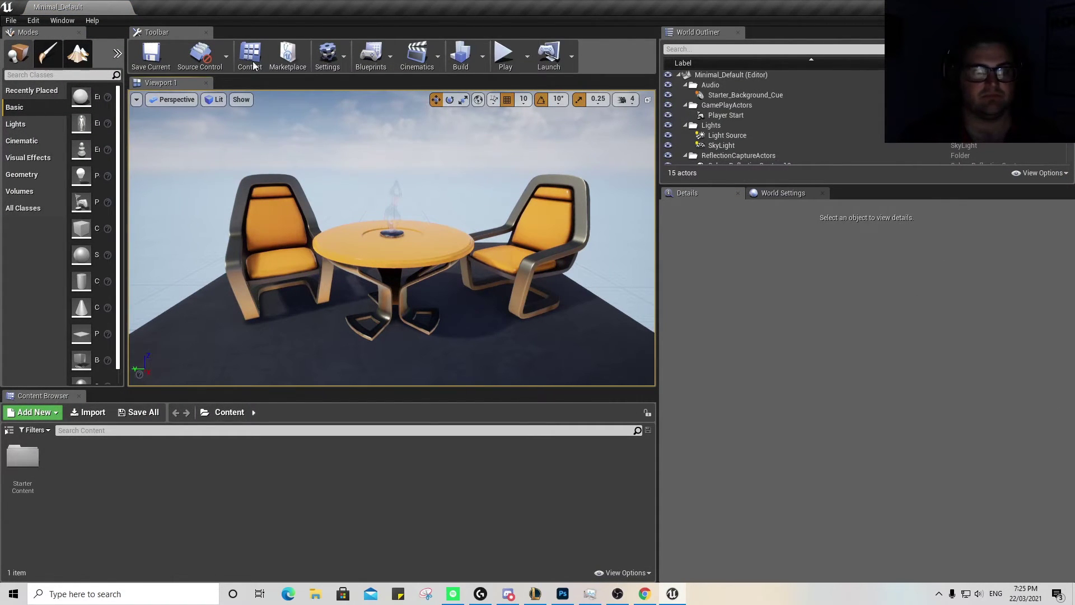
- Inspect the Minimal_Default level by selecting the table and both chairs
{"action": "left_click", "coordinate": [410, 276]}
{"action": "left_click", "coordinate": [526, 263]}
{"action": "left_click", "coordinate": [269, 263]}
{"action": "mouse_move", "coordinate": [458, 279]}
{"action": "left_mouse_down"}
{"action": "mouse_move", "coordinate": [458, 247]}
{"action": "mouse_move", "coordinate": [448, 280]}
{"action": "mouse_move", "coordinate": [504, 269]}
{"action": "mouse_move", "coordinate": [425, 291]}
{"action": "mouse_move", "coordinate": [492, 280]}
{"action": "mouse_move", "coordinate": [448, 269]}
{"action": "mouse_move", "coordinate": [458, 278]}
{"action": "left_mouse_up"}
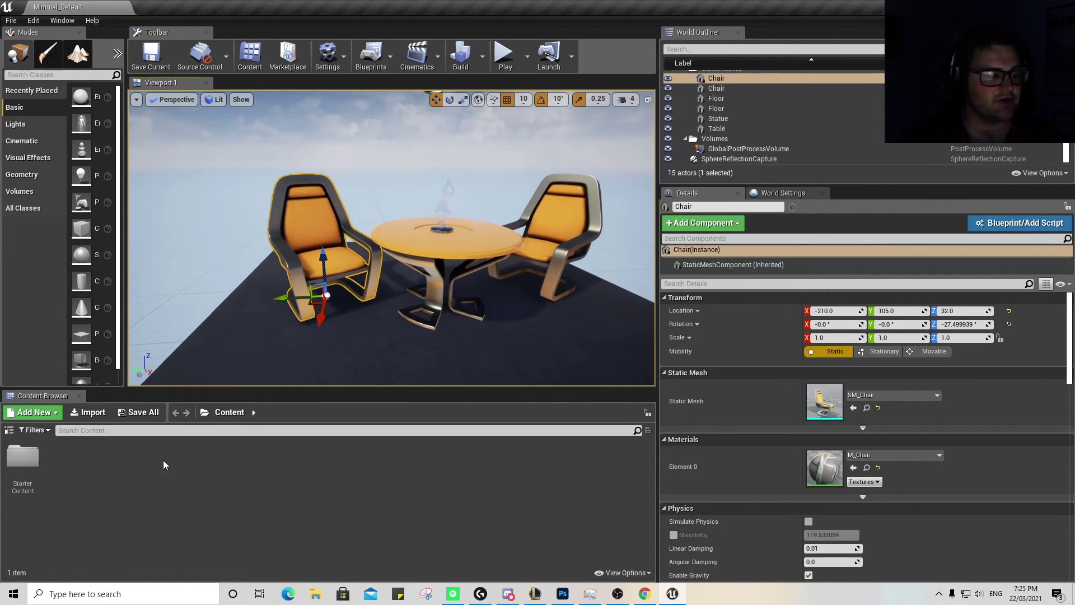
- Show the Content Browser folder tree and expand, then collapse, StarterContent
{"action": "left_click", "coordinate": [8, 430]}
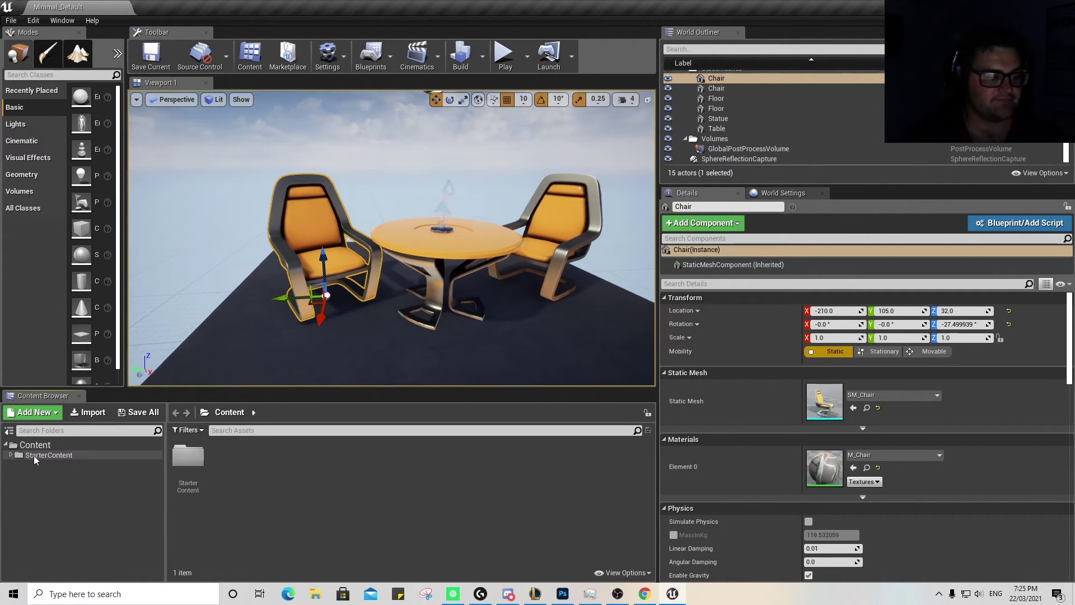
{"action": "left_click", "coordinate": [11, 455]}
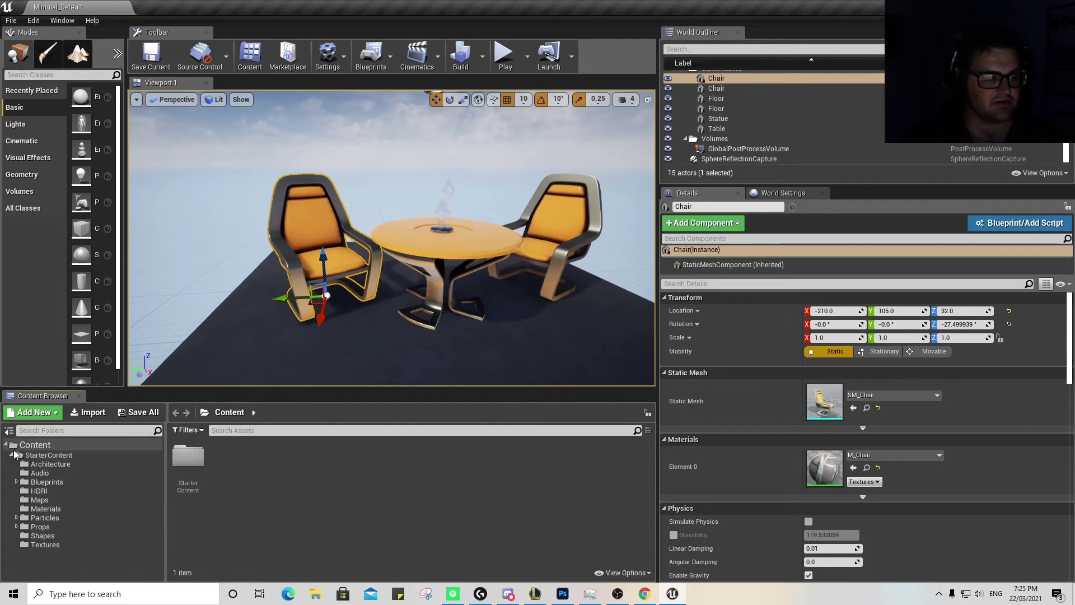
{"action": "left_click", "coordinate": [11, 454]}
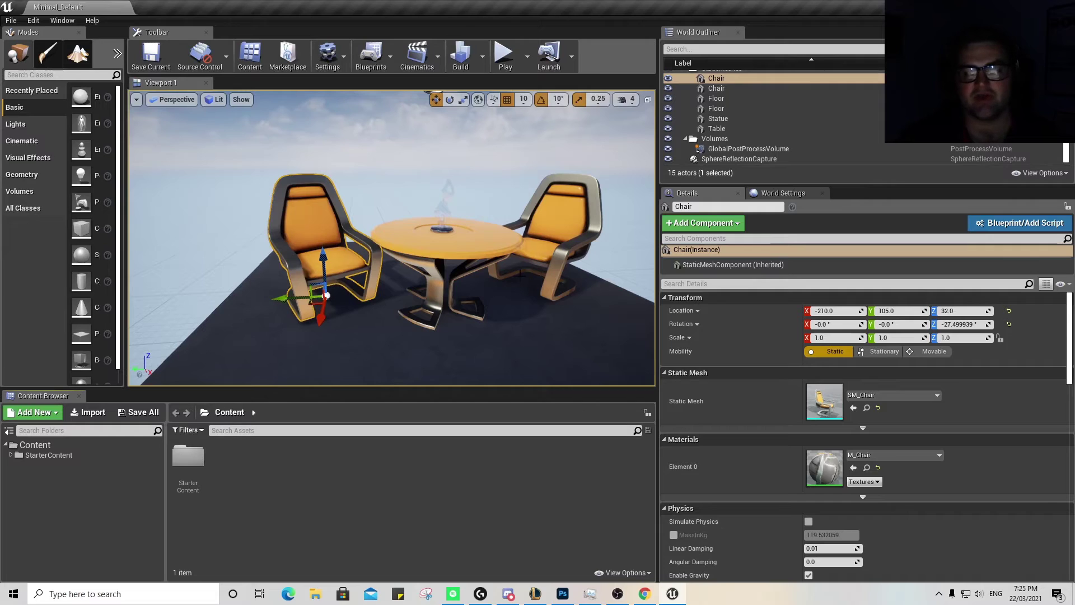
{"action": "left_click", "coordinate": [455, 365]}
- Create a folder named 'Sprite' in Content and open it
{"action": "left_click", "coordinate": [168, 297]}
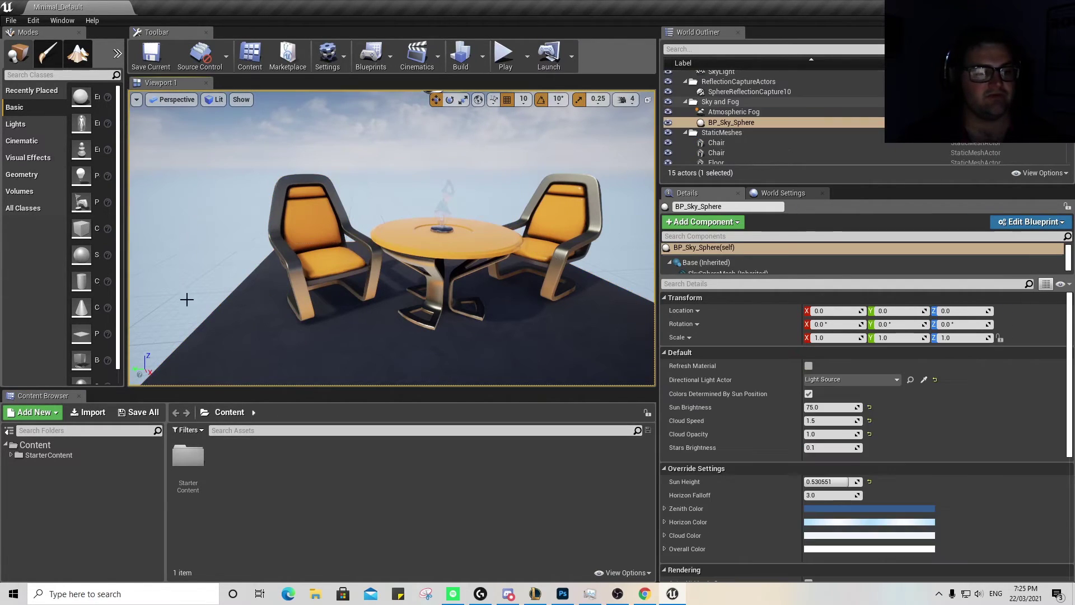
{"action": "right_click", "coordinate": [262, 498]}
{"action": "left_click", "coordinate": [286, 108]}
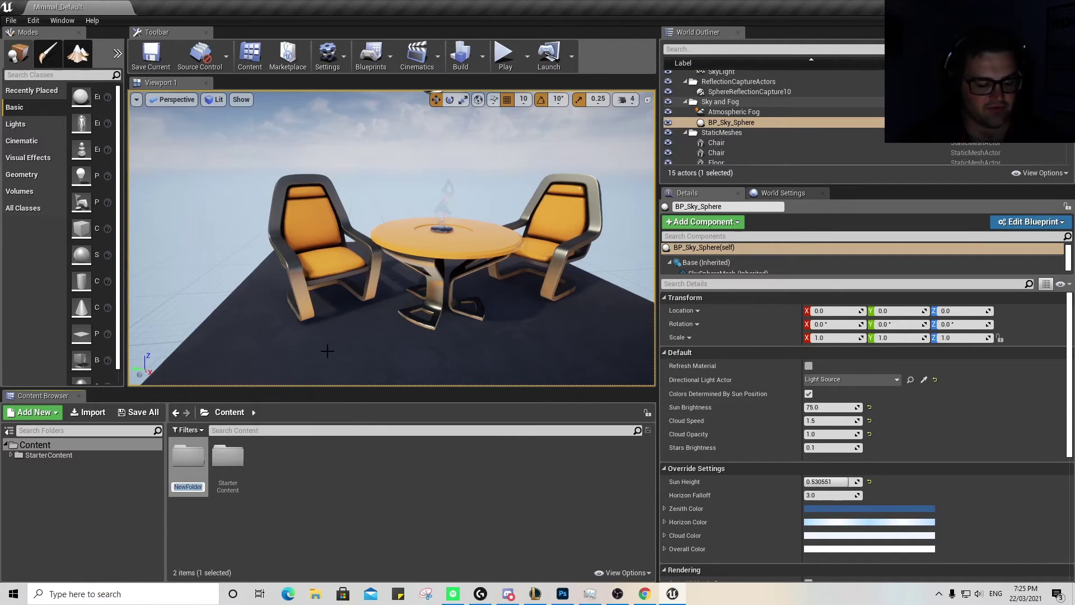
{"action": "type", "text": "Sprite"}
{"action": "key", "text": "Return"}
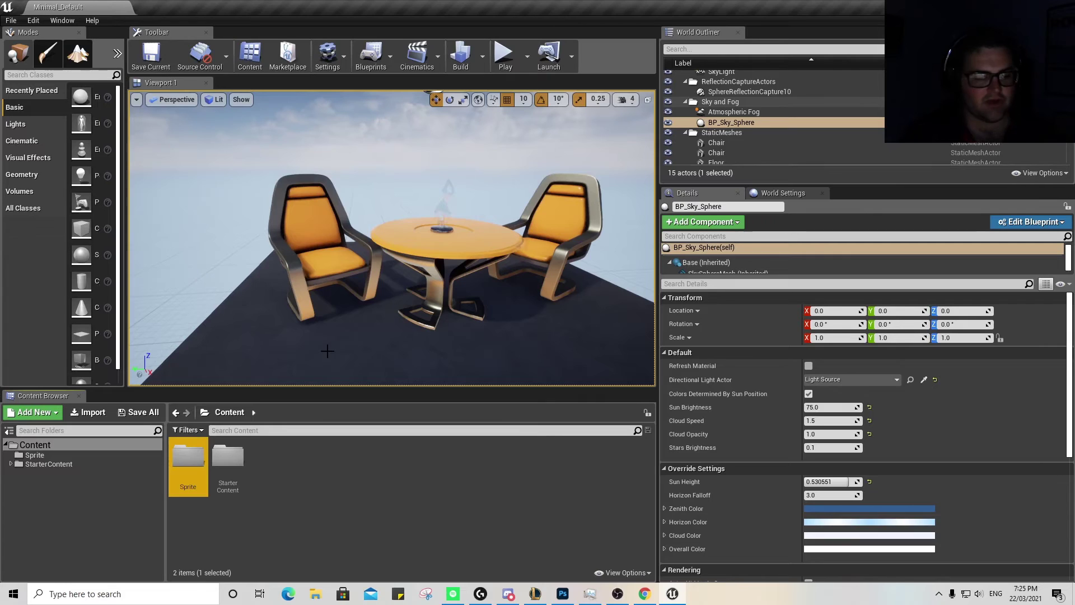
{"action": "double_click", "coordinate": [191, 472]}
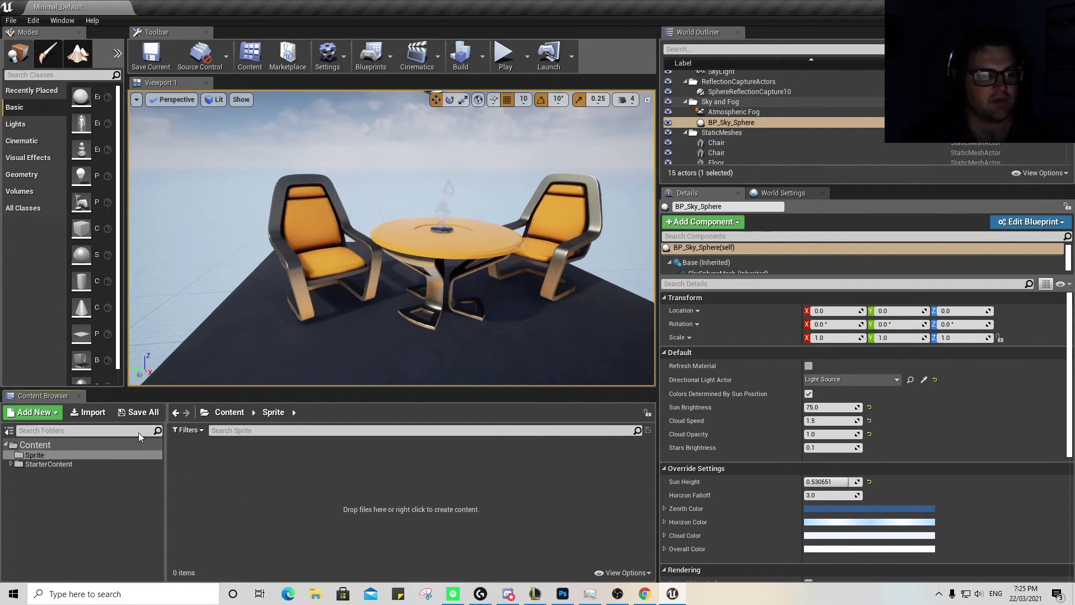
- Create a 'Potion_Sprite' subfolder inside Sprite and open it
{"action": "right_click", "coordinate": [261, 498]}
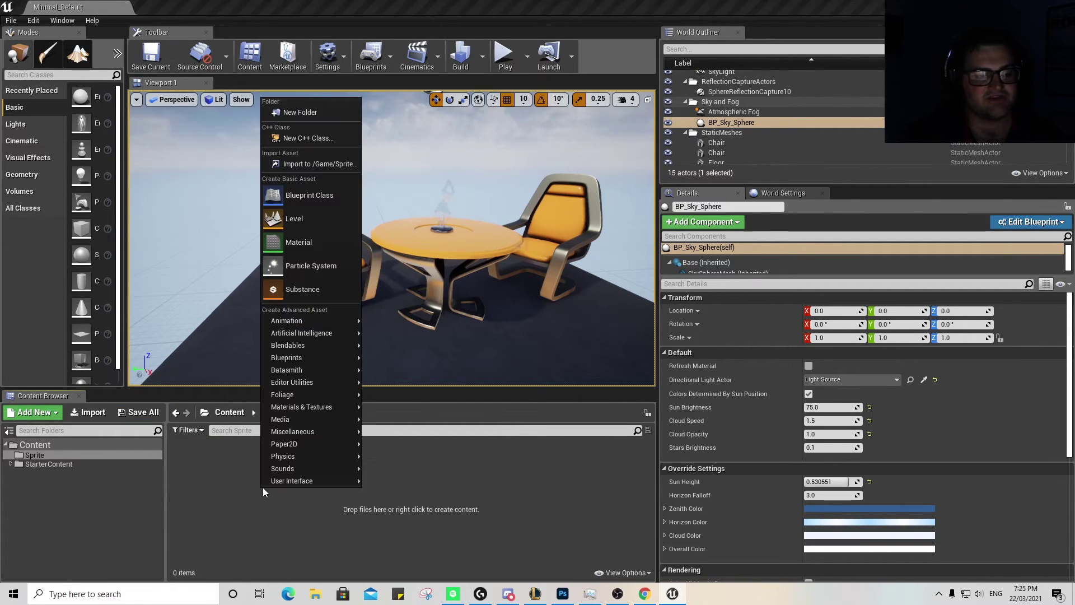
{"action": "left_click", "coordinate": [281, 113]}
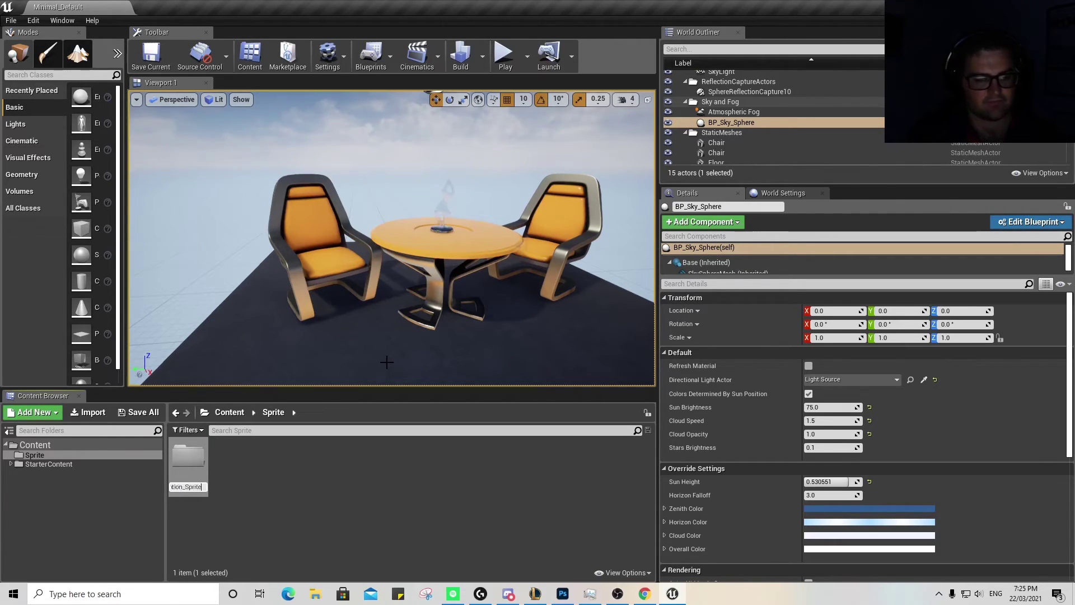
{"action": "type", "text": "Potion_Sprite"}
{"action": "key", "text": "Return"}
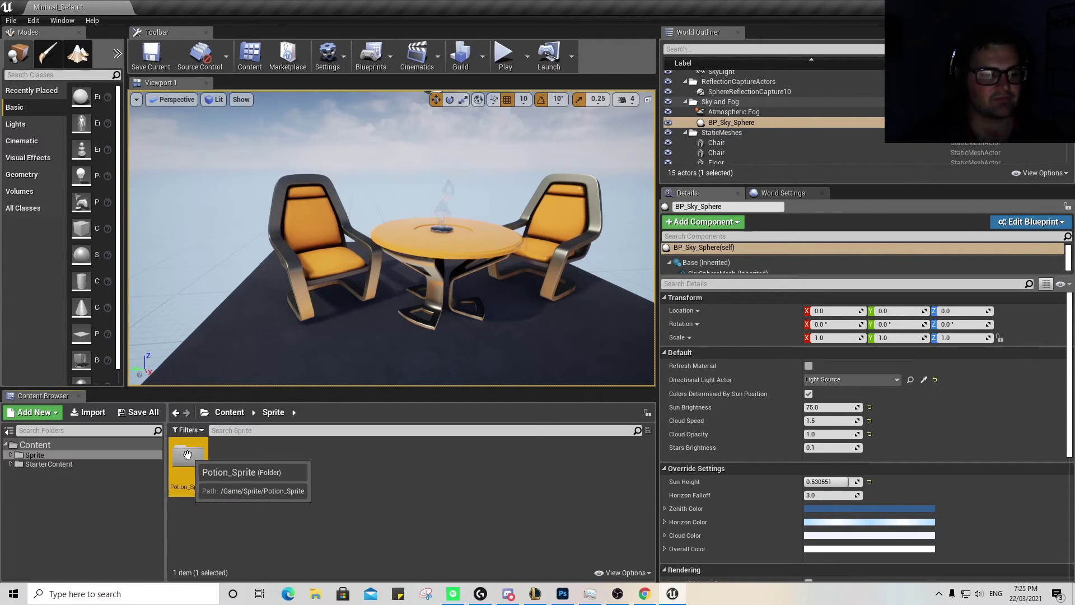
{"action": "double_click", "coordinate": [189, 458]}
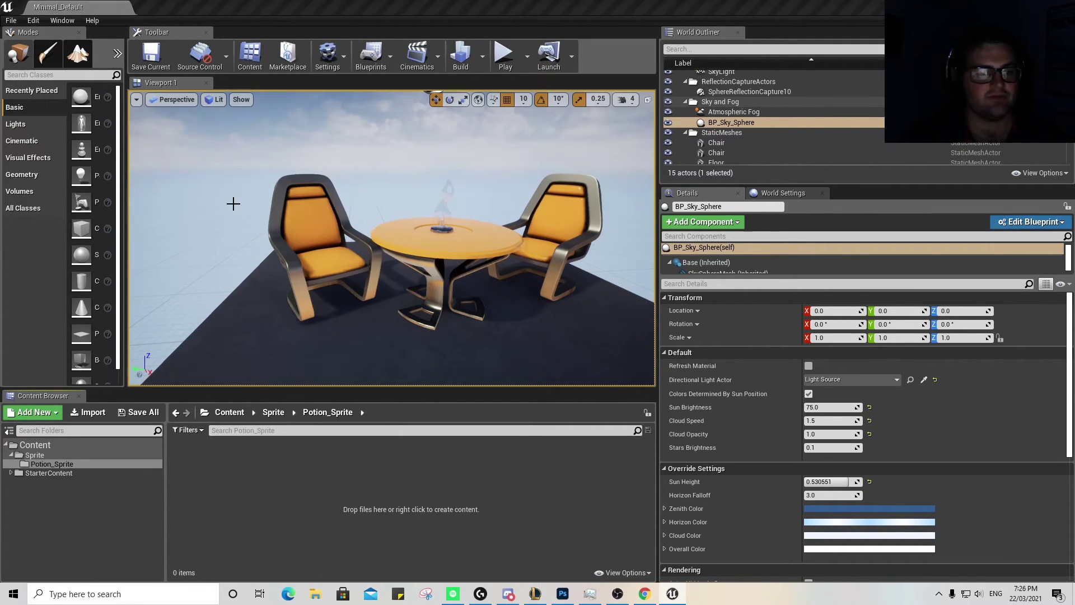
- Drag the potion sprite PNG from File Explorer into the Potion_Sprite folder, then minimize Explorer
{"action": "key", "text": "super+e"}
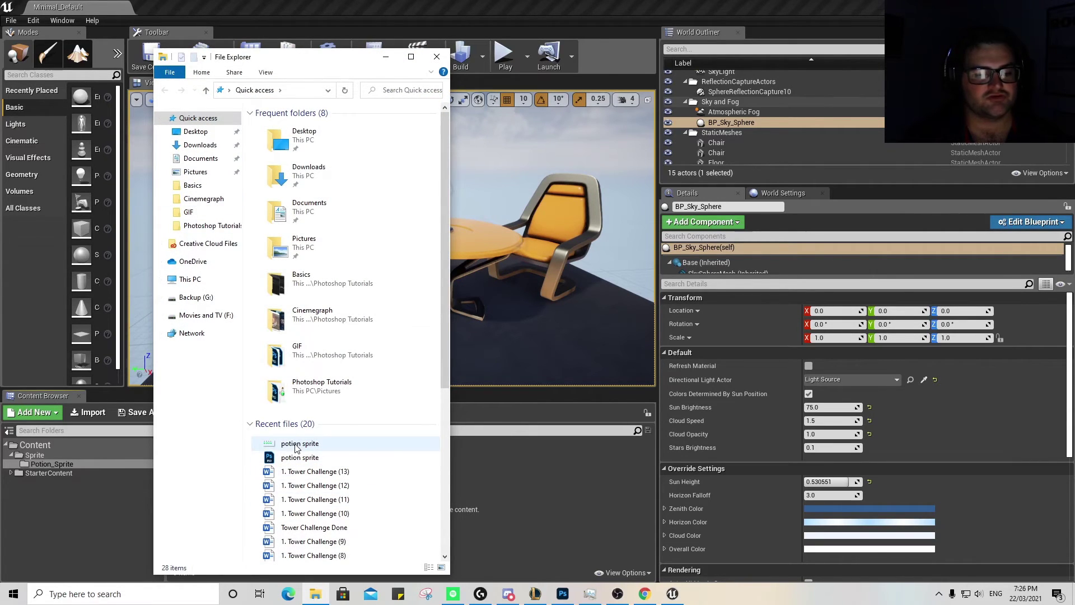
{"action": "left_click_drag", "start_coordinate": [296, 448], "coordinate": [531, 492]}
{"action": "left_click", "coordinate": [385, 57]}
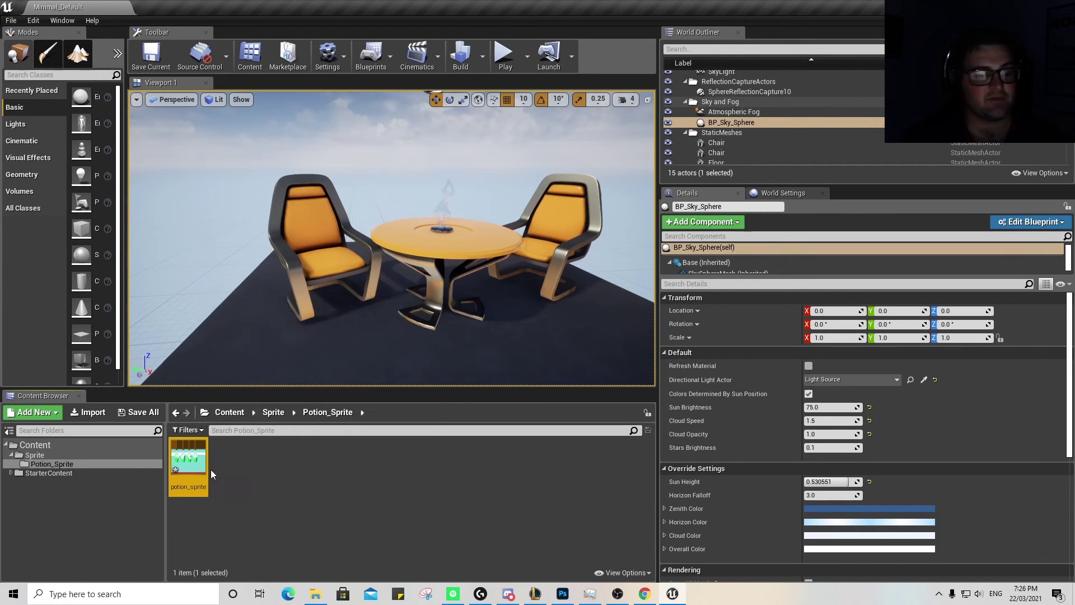
- Apply Paper2D Texture Settings to the potion_sprite texture
{"action": "right_click", "coordinate": [193, 460]}
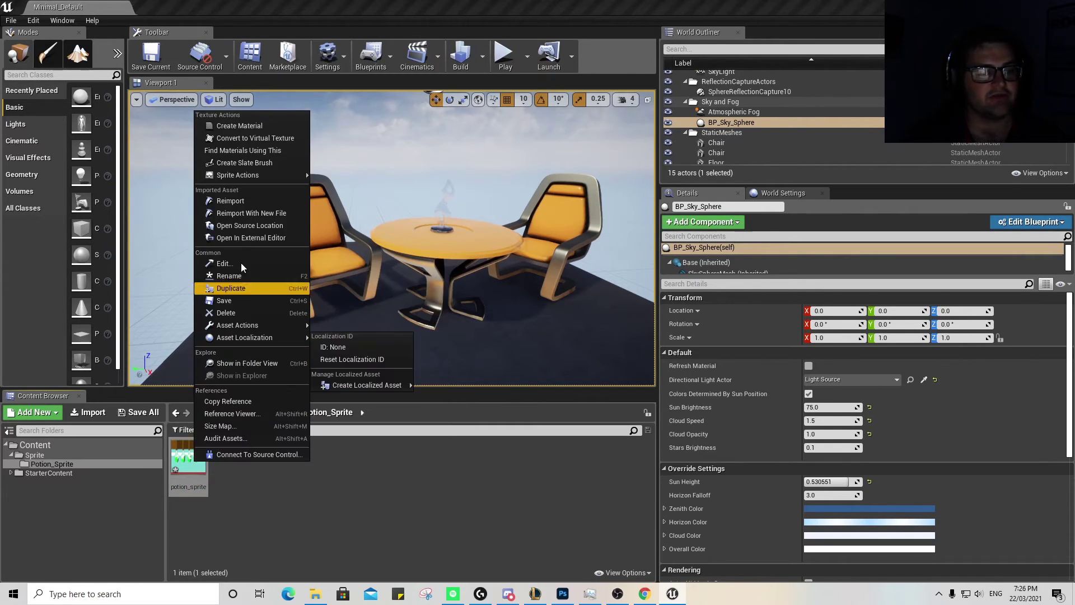
{"action": "mouse_move", "coordinate": [258, 176]}
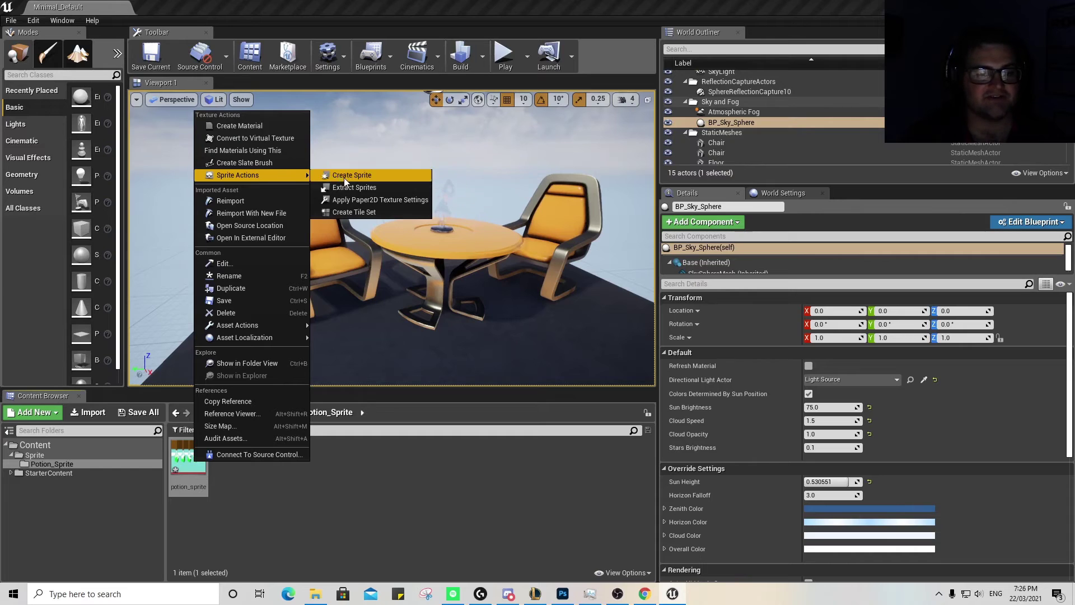
{"action": "left_click", "coordinate": [359, 199]}
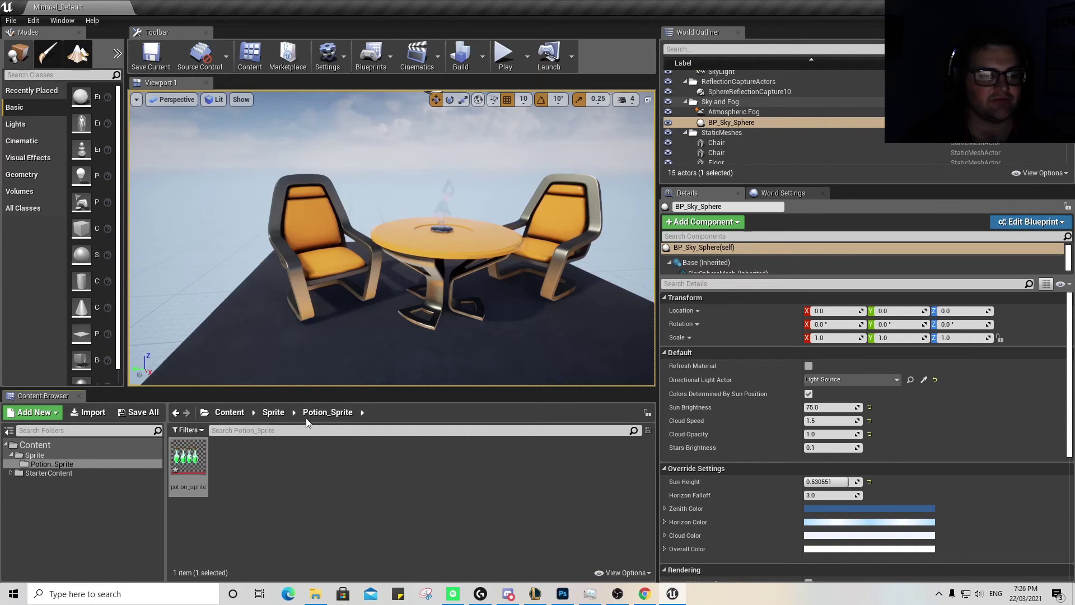
- Run Extract Sprites on potion_sprite to bring up the extraction preview
{"action": "right_click", "coordinate": [196, 460]}
{"action": "mouse_move", "coordinate": [254, 167]}
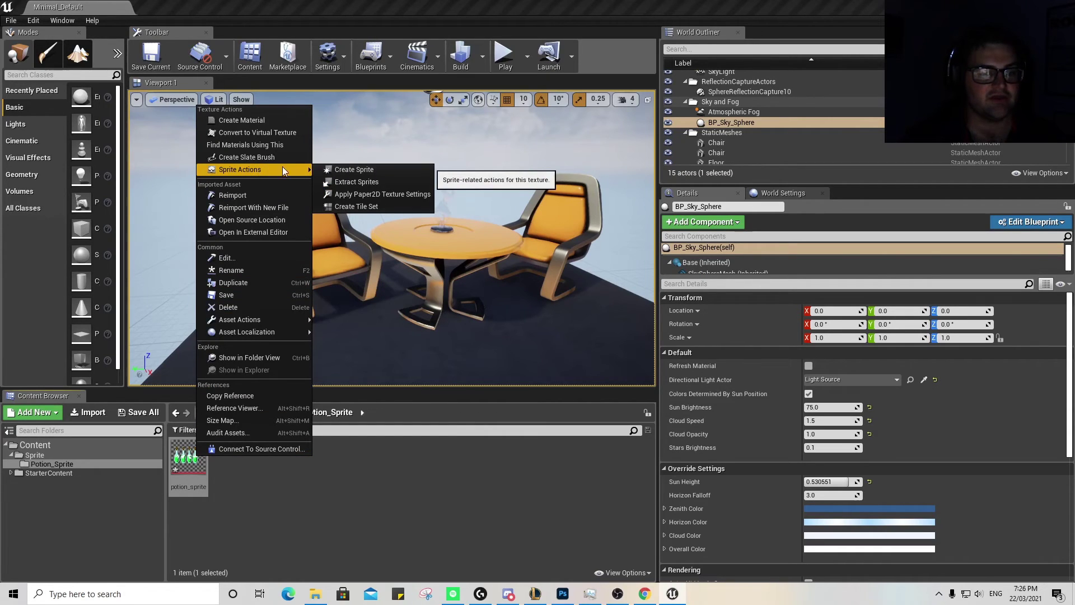
{"action": "left_click", "coordinate": [358, 182]}
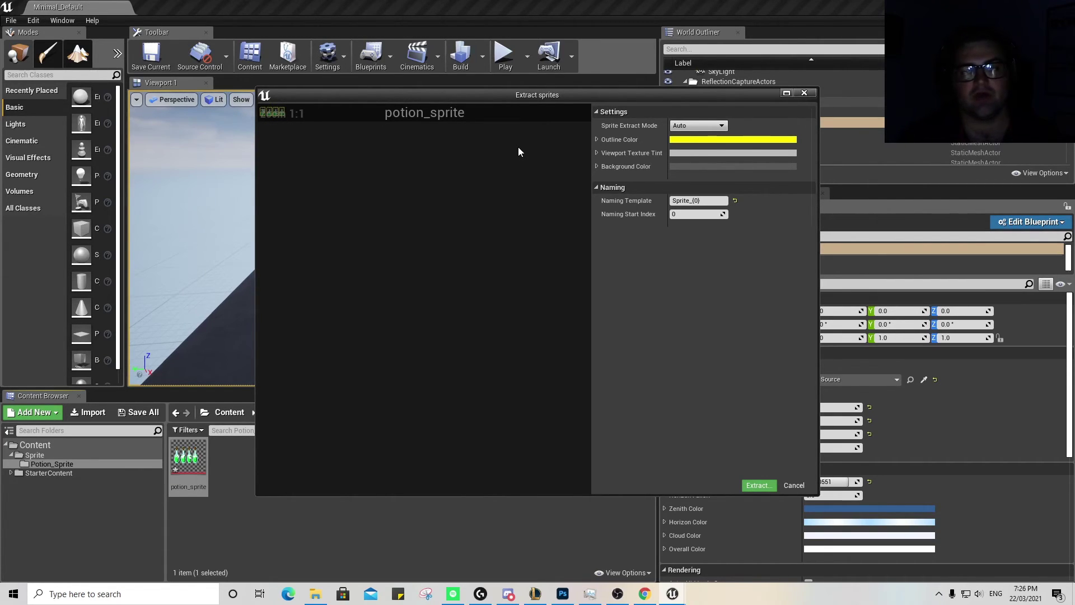
- Extract the four potion sprites and combine them into a flipbook named potion_sprite1
{"action": "left_click", "coordinate": [759, 485]}
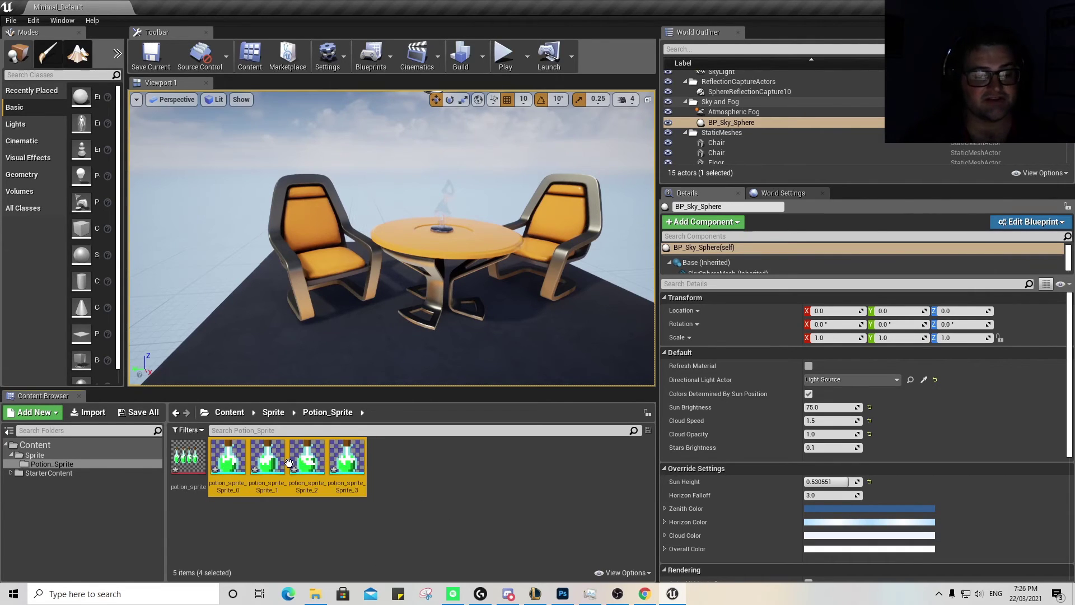
{"action": "right_click", "coordinate": [307, 463]}
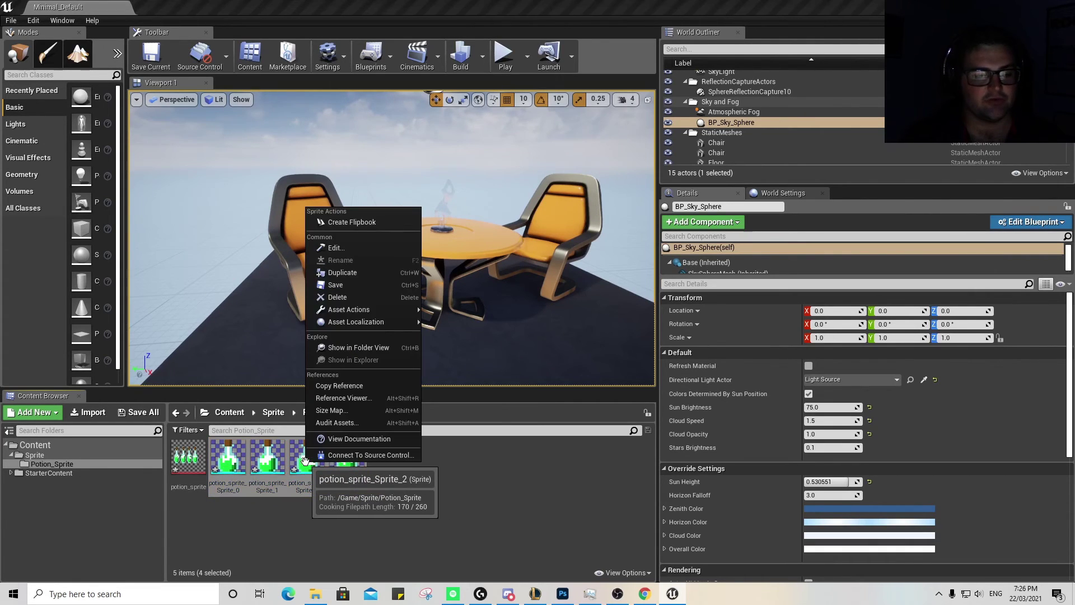
{"action": "left_click", "coordinate": [371, 222]}
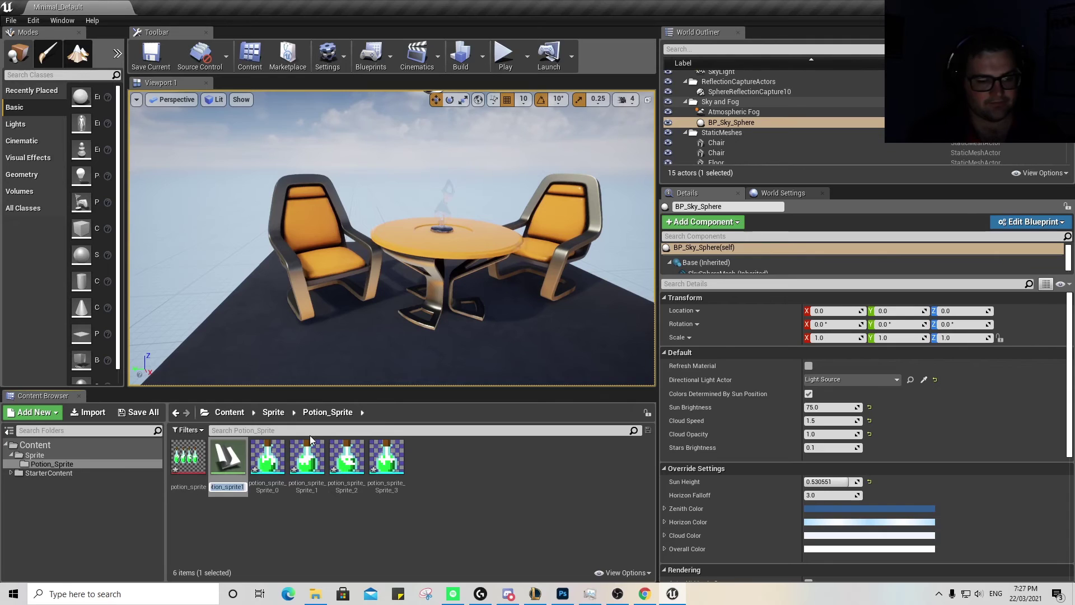
{"action": "key", "text": "Return"}
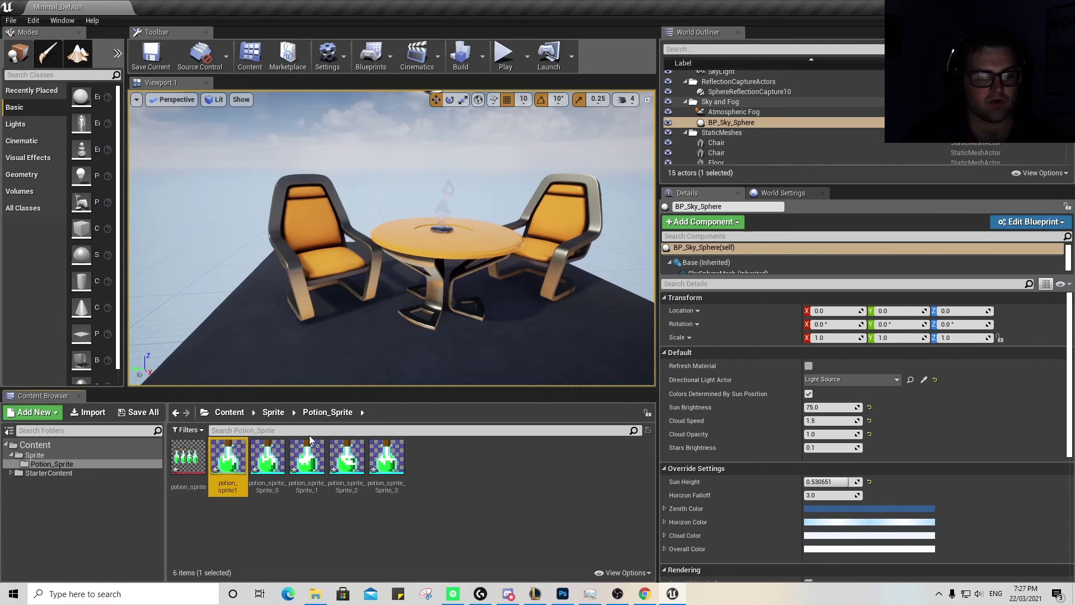
- Open potion_sprite1 in the flipbook editor, briefly checking the Photoshop sprite sheet
{"action": "double_click", "coordinate": [227, 459]}
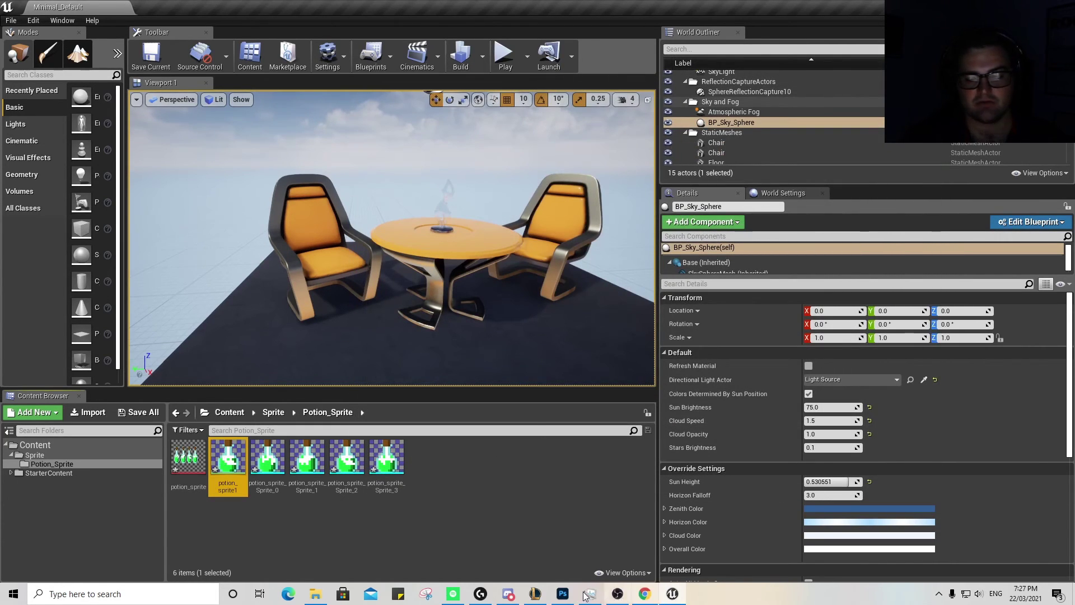
{"action": "left_click", "coordinate": [562, 593]}
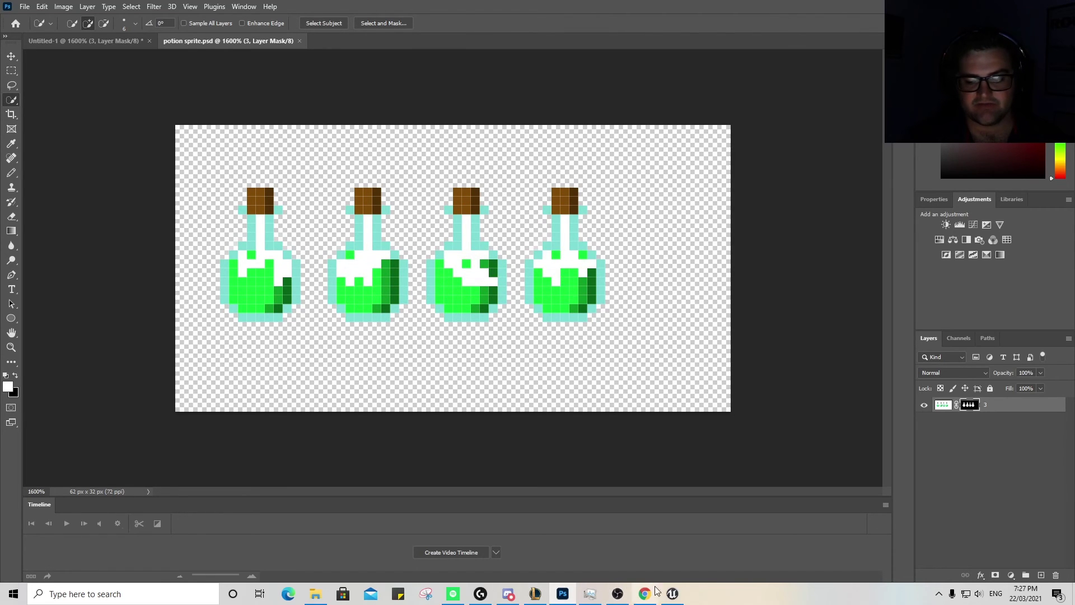
{"action": "left_click", "coordinate": [672, 593]}
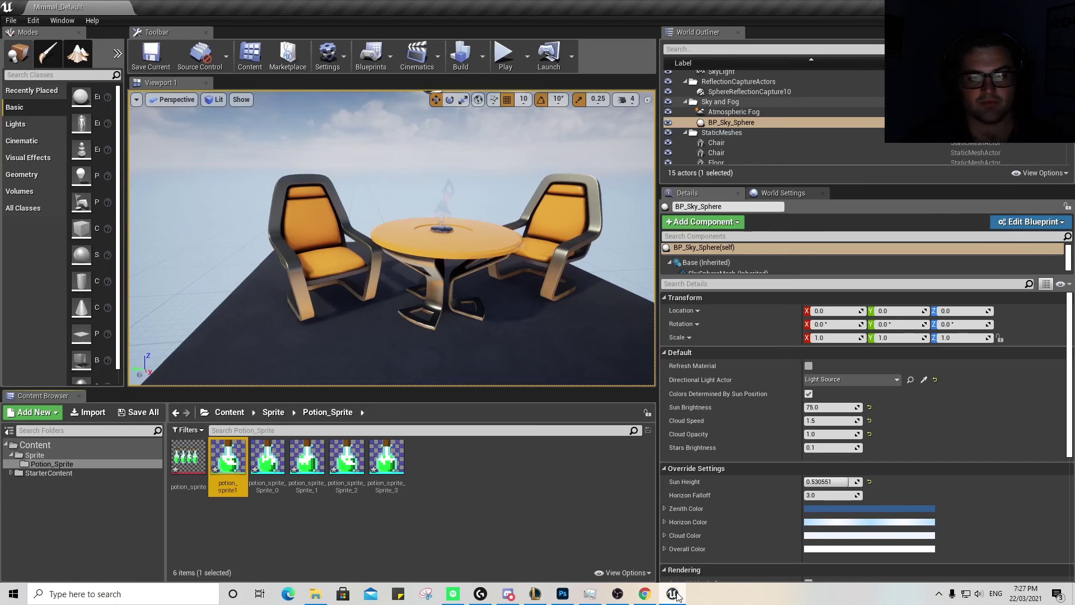
{"action": "double_click", "coordinate": [228, 460]}
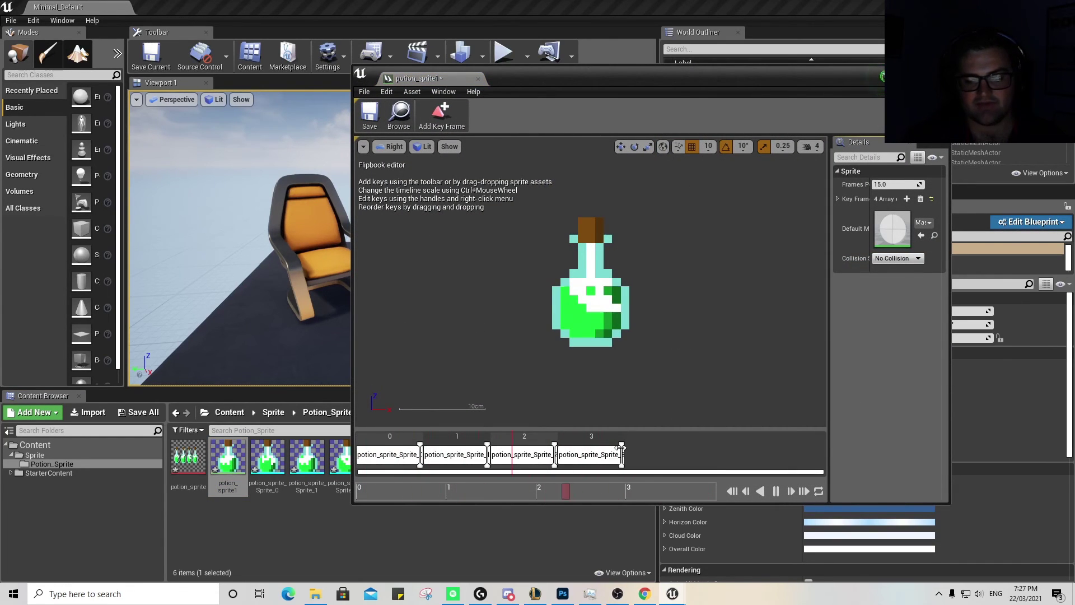
- Lengthen all four potion keyframes in the timeline, then reposition the flipbook editor window
{"action": "left_click_drag", "start_coordinate": [621, 452], "coordinate": [823, 452]}
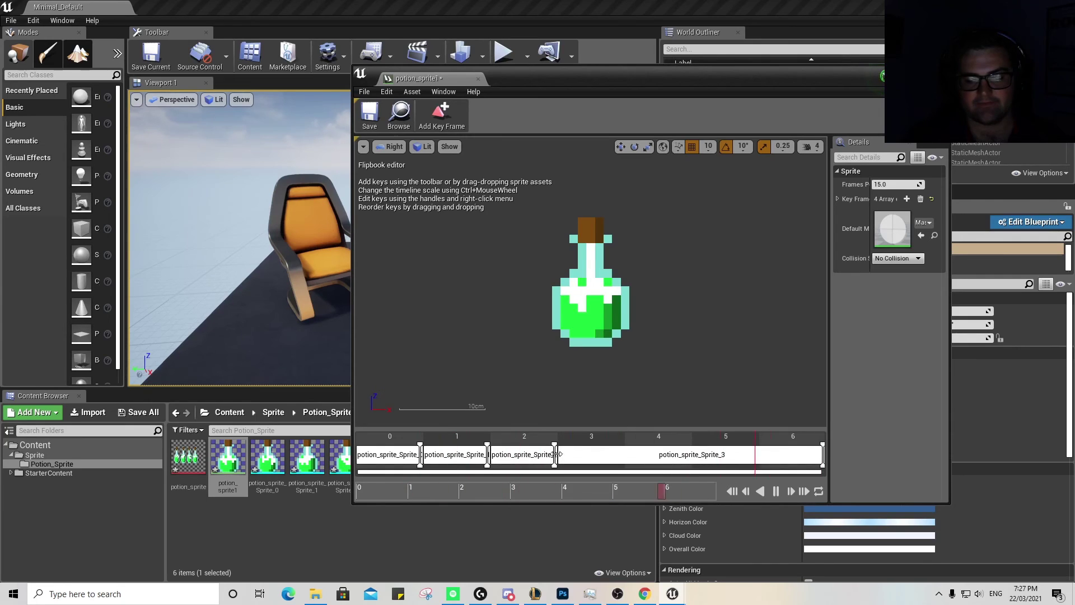
{"action": "left_click_drag", "start_coordinate": [553, 454], "coordinate": [756, 454]}
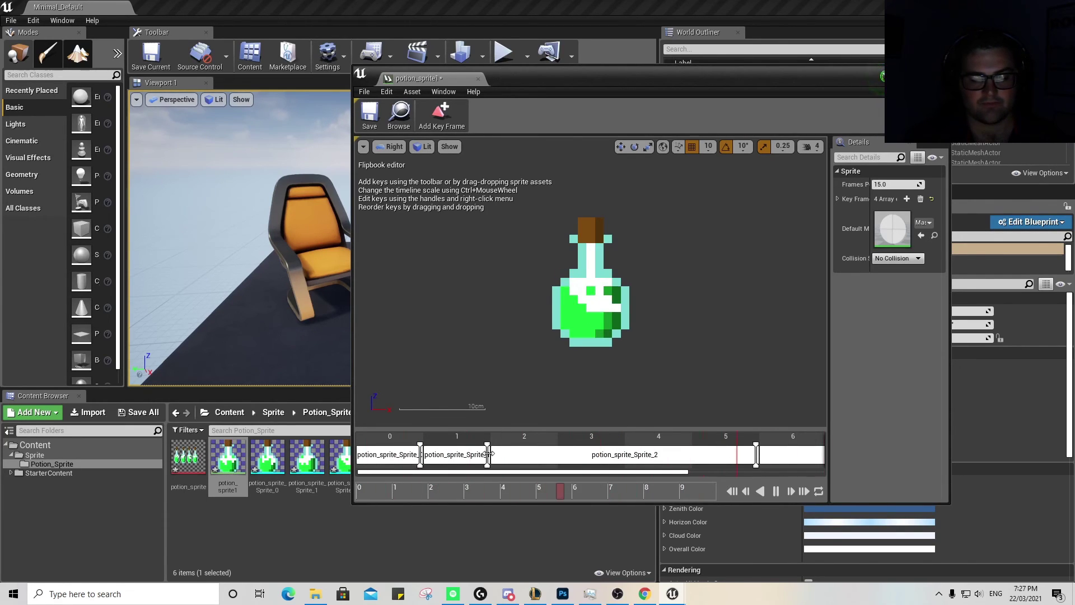
{"action": "left_click_drag", "start_coordinate": [487, 454], "coordinate": [689, 453]}
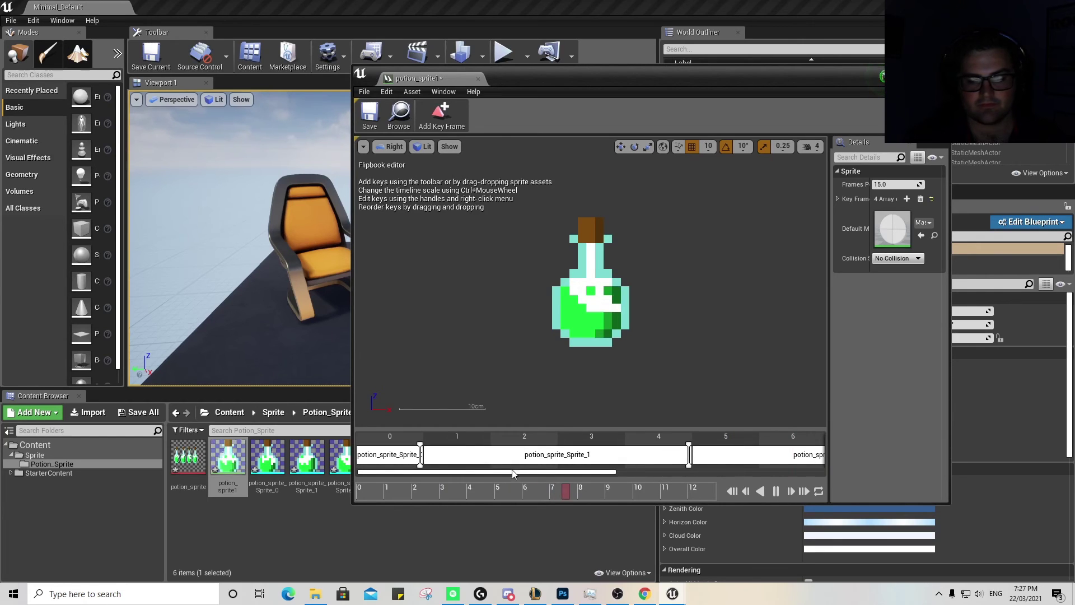
{"action": "left_click_drag", "start_coordinate": [421, 453], "coordinate": [689, 454]}
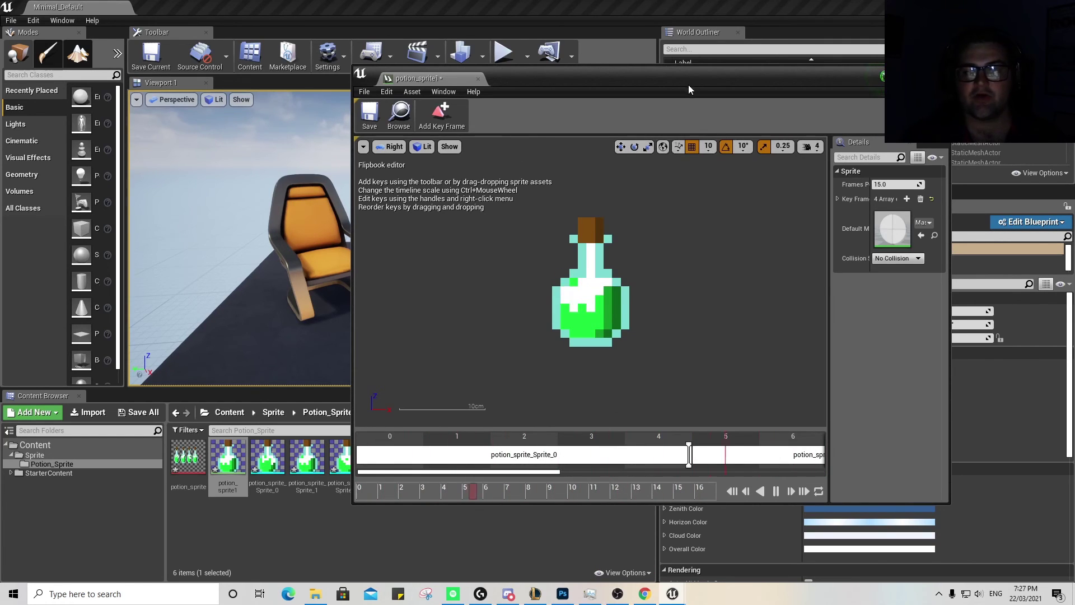
{"action": "left_click_drag", "start_coordinate": [673, 78], "coordinate": [484, 54]}
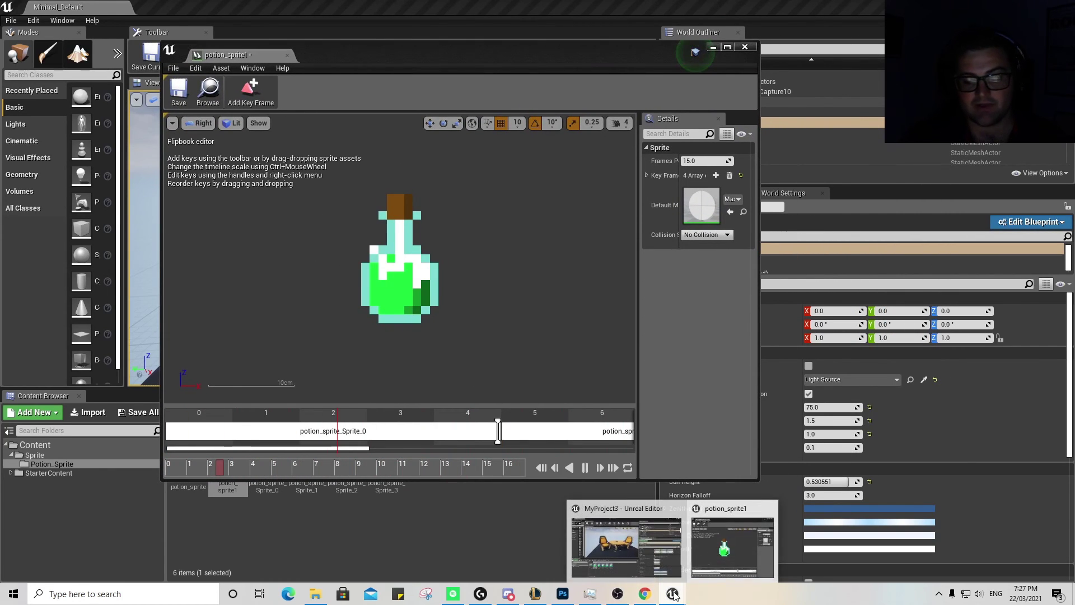
- In Photoshop, select all four potions on the sprite sheet with Quick Selection
{"action": "mouse_move", "coordinate": [618, 598]}
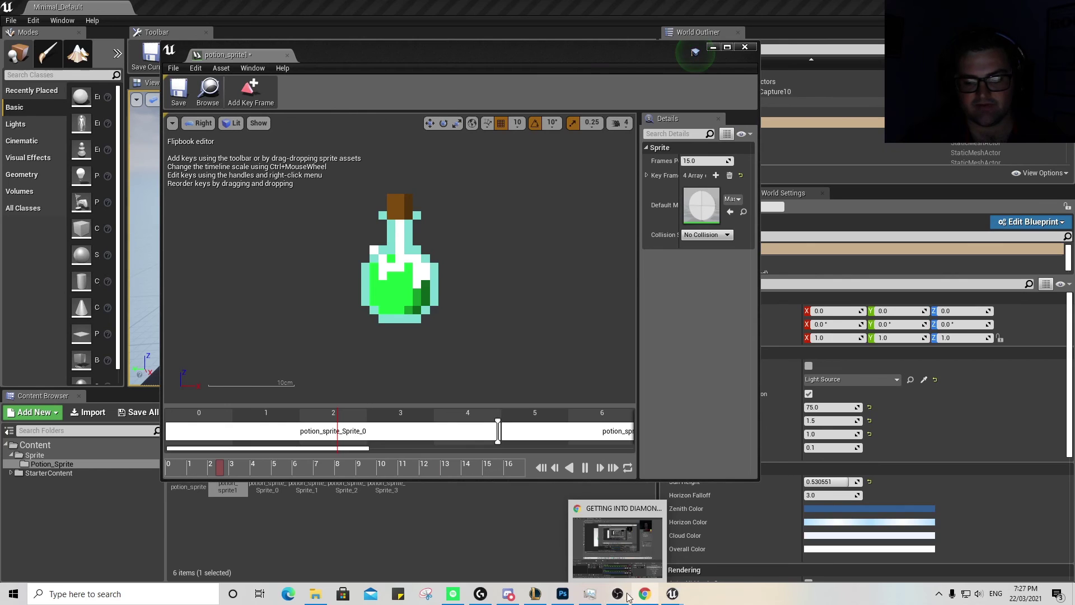
{"action": "left_click", "coordinate": [562, 593]}
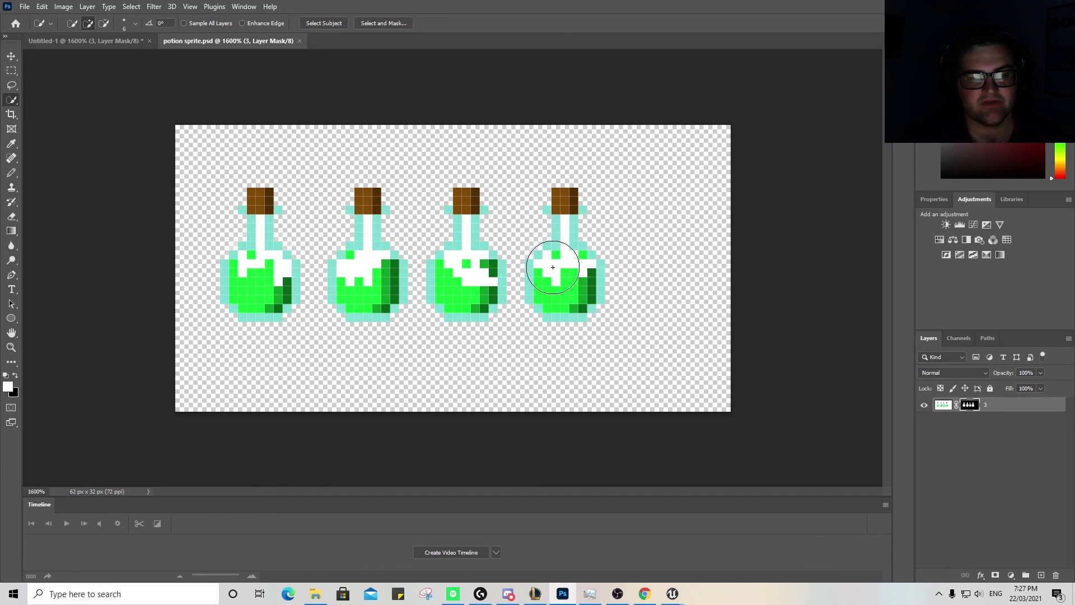
{"action": "left_click", "coordinate": [24, 7]}
{"action": "left_click", "coordinate": [312, 259]}
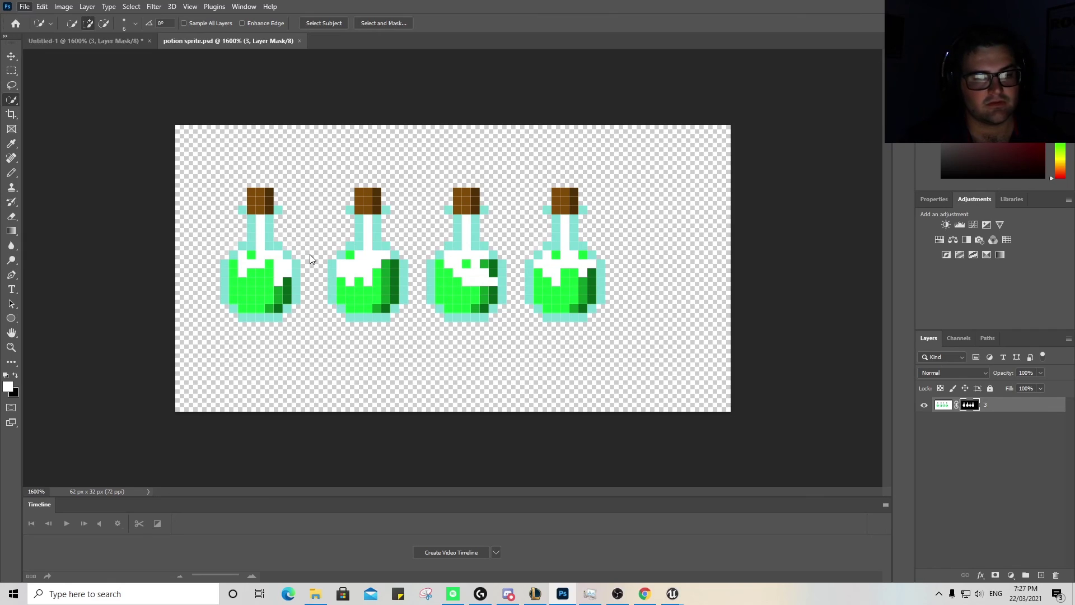
{"action": "left_click_drag", "start_coordinate": [437, 266], "coordinate": [569, 277]}
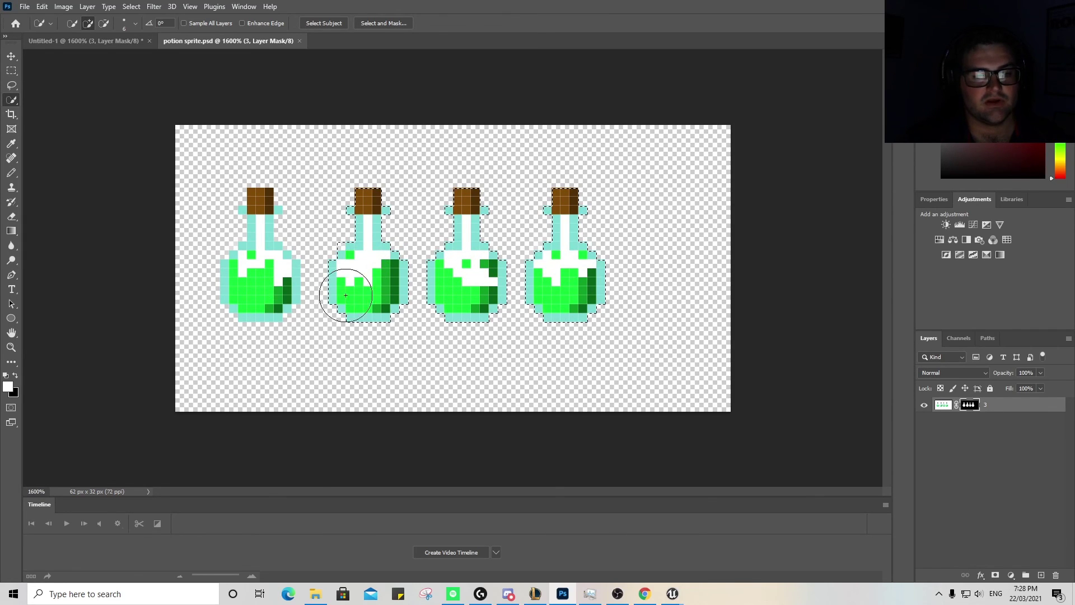
{"action": "left_click", "coordinate": [372, 281]}
{"action": "left_click", "coordinate": [259, 280]}
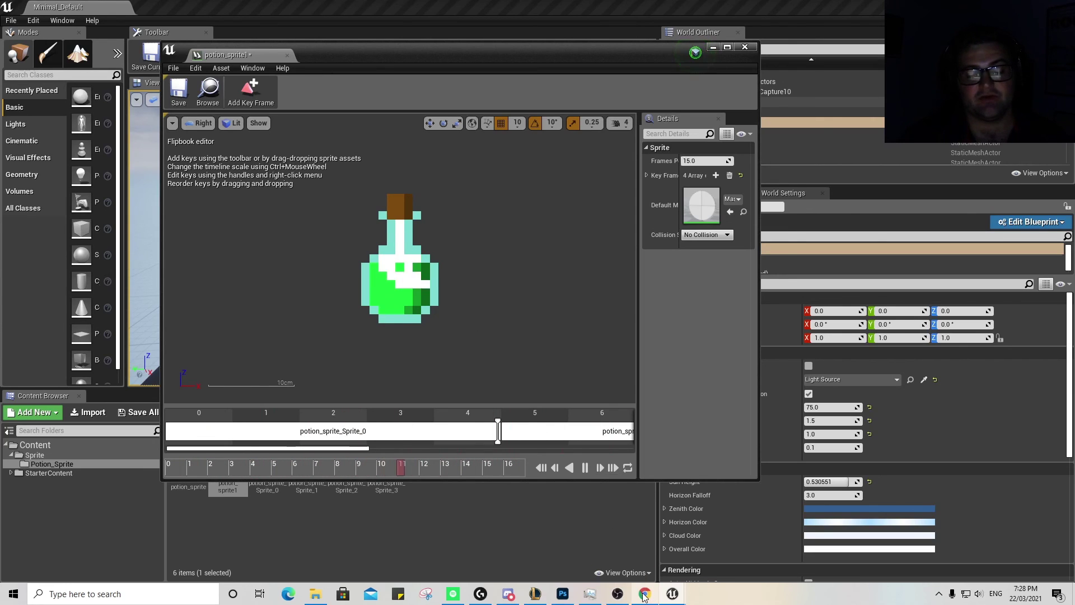
{"action": "mouse_move", "coordinate": [622, 597]}
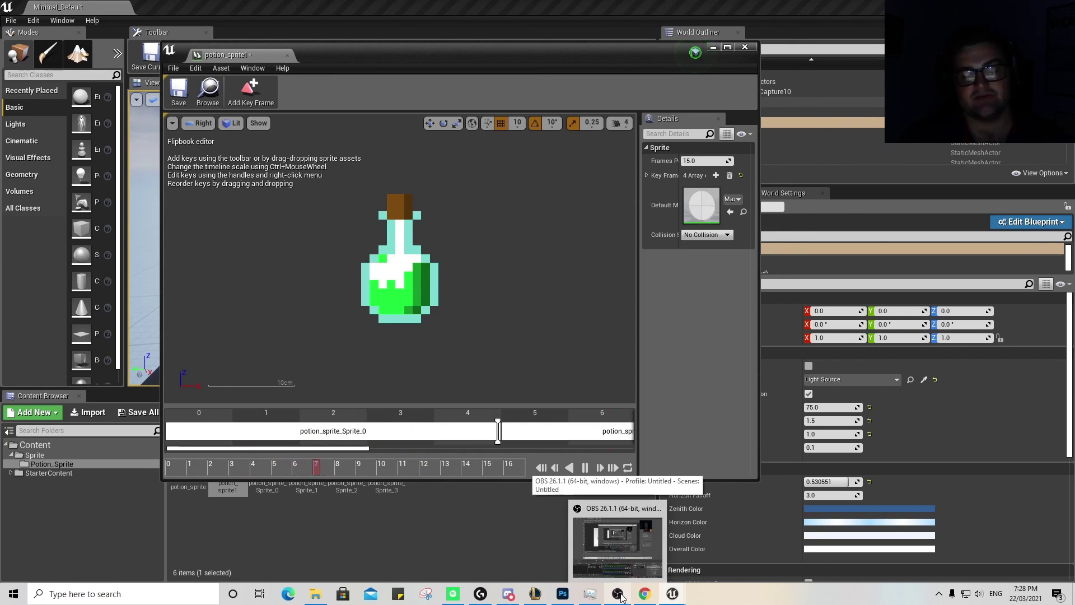